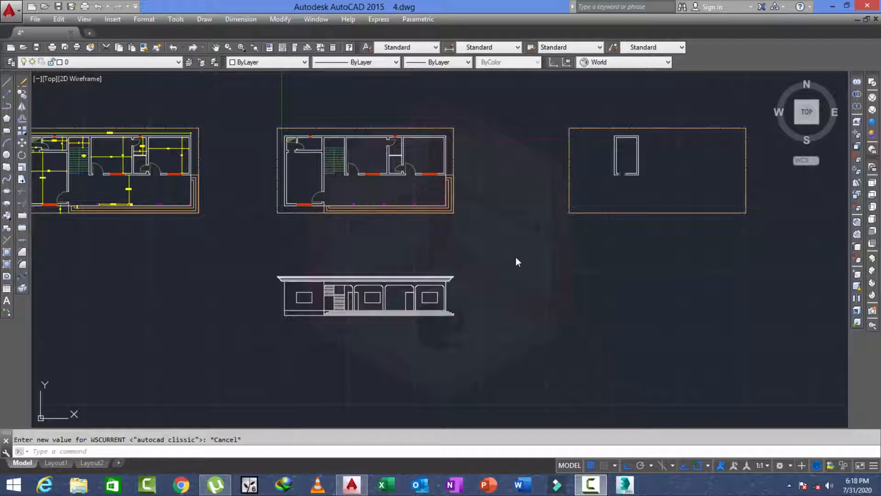
Examine the floor plan, the front elevation beneath it and the roof plan with the stair room
middle_click_drag(500, 274, 467, 292)
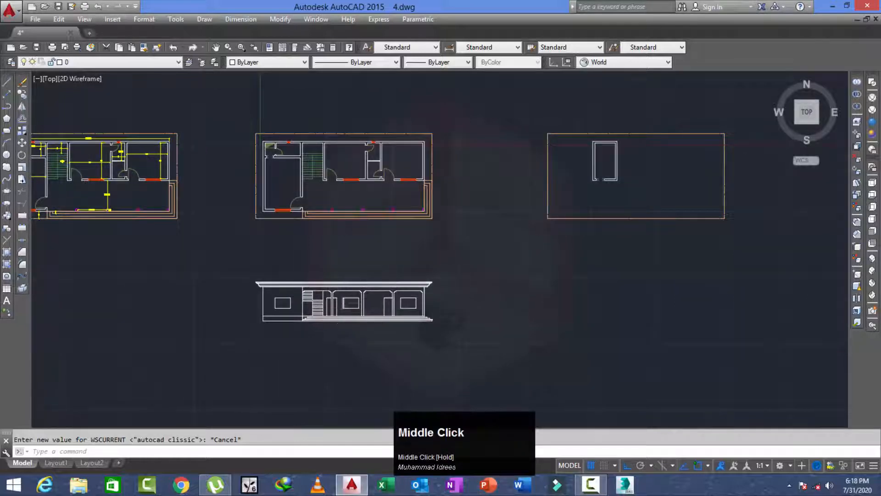
scroll(335, 280, "up", 4)
mouse_move(336, 275)
middle_mouse_down()
mouse_move(327, 288)
mouse_move(309, 277)
middle_mouse_up()
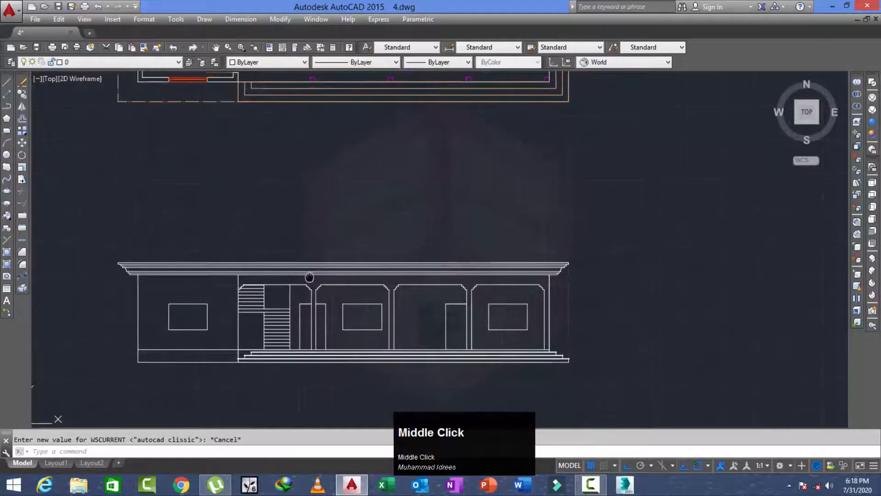
scroll(309, 276, "down", 2)
middle_click_drag(289, 236, 306, 262)
scroll(287, 273, "down", 2)
middle_click_drag(397, 278, 373, 286)
scroll(326, 168, "up", 2)
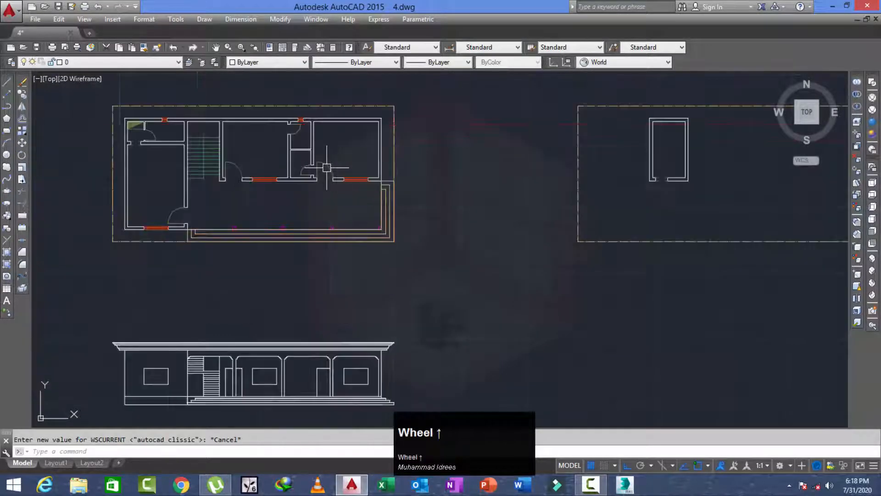
scroll(313, 172, "down", 1)
middle_click_drag(413, 248, 412, 248)
scroll(393, 255, "up", 1)
mouse_move(360, 274)
middle_mouse_down()
mouse_move(392, 264)
mouse_move(385, 256)
middle_mouse_up()
scroll(375, 254, "down", 1)
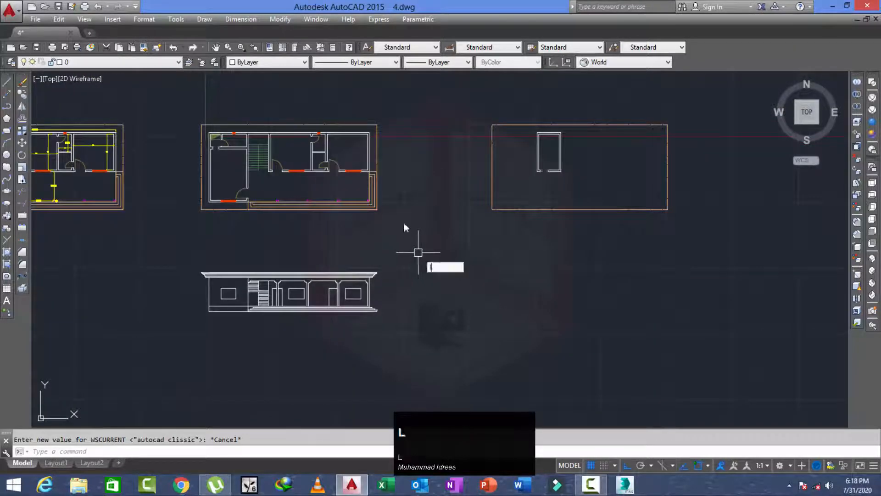
Draw a vertical guide line straight down from the roof plan's lower-right corner, past the front elevation's level
key("space")
scroll(665, 230, "up", 4)
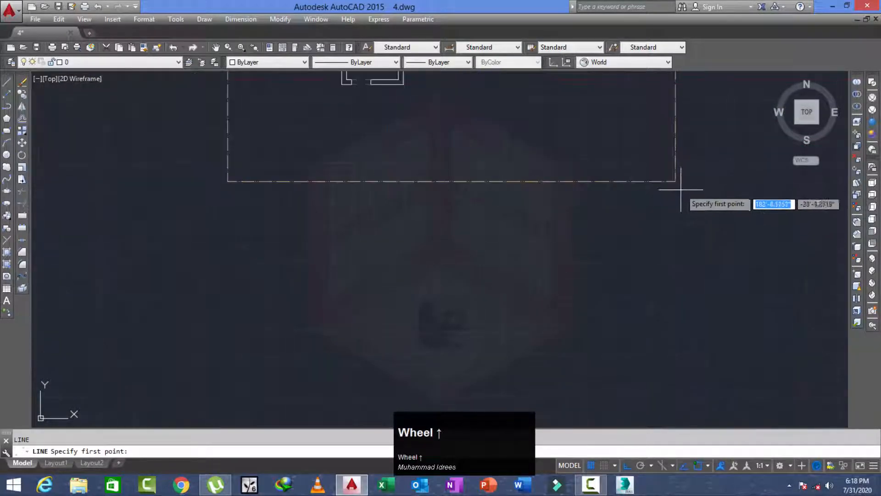
left_click(678, 180)
scroll(679, 295, "down", 4)
left_click(678, 329)
key("Escape")
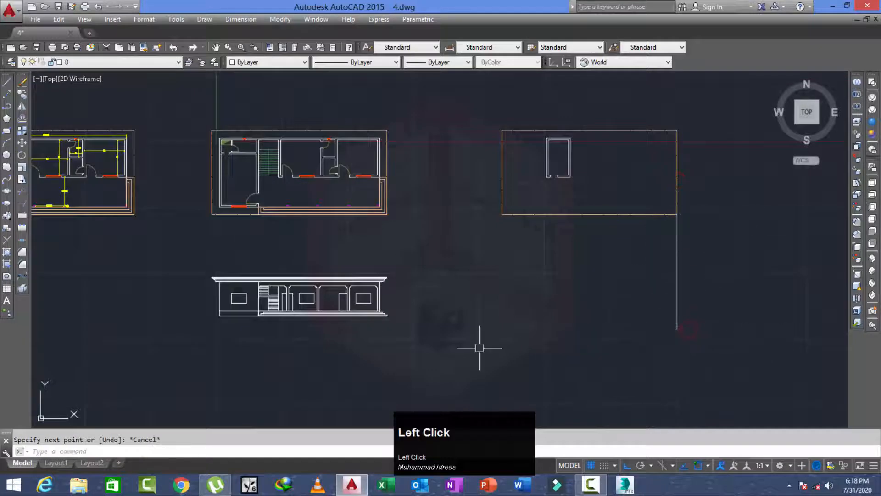
Move the whole front elevation beneath the roof plan, placing its cornice's right end at the guide line's lower end
middle_click_drag(428, 338, 428, 329)
left_click(425, 240)
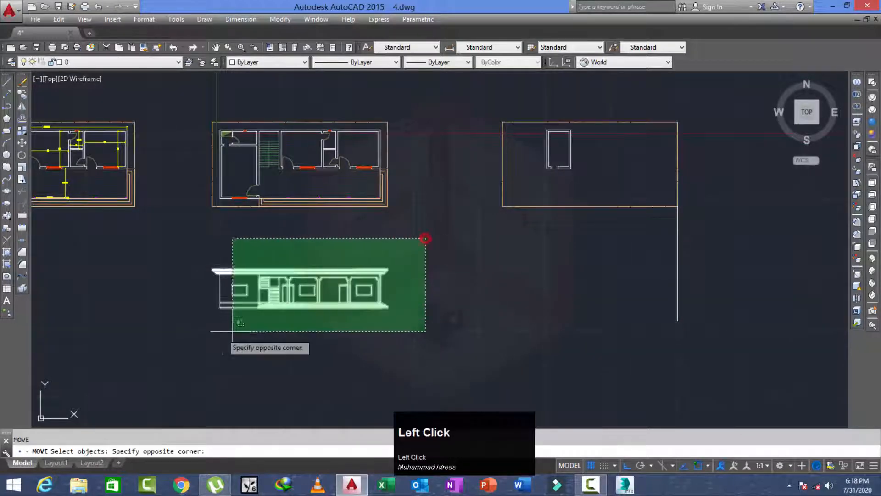
left_click(177, 365)
right_click(339, 274)
scroll(391, 268, "up", 3)
scroll(399, 276, "up", 7)
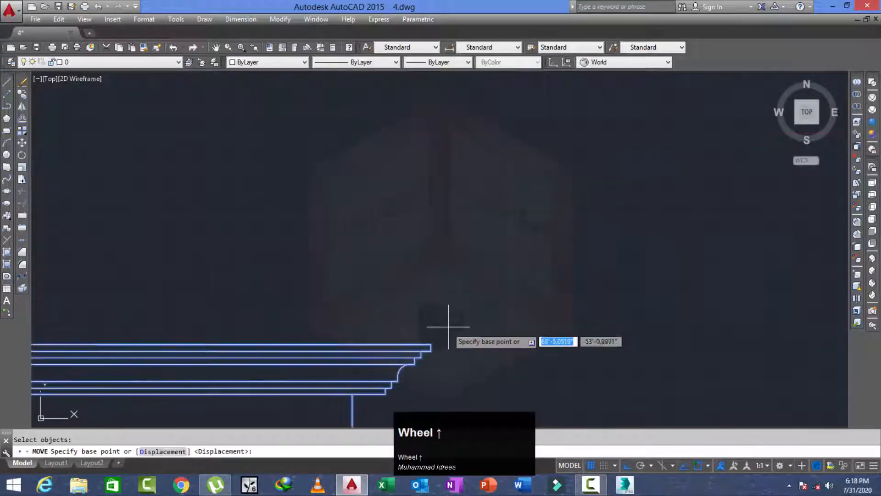
left_click(423, 364)
scroll(143, 182, "down", 7)
scroll(143, 181, "down", 8)
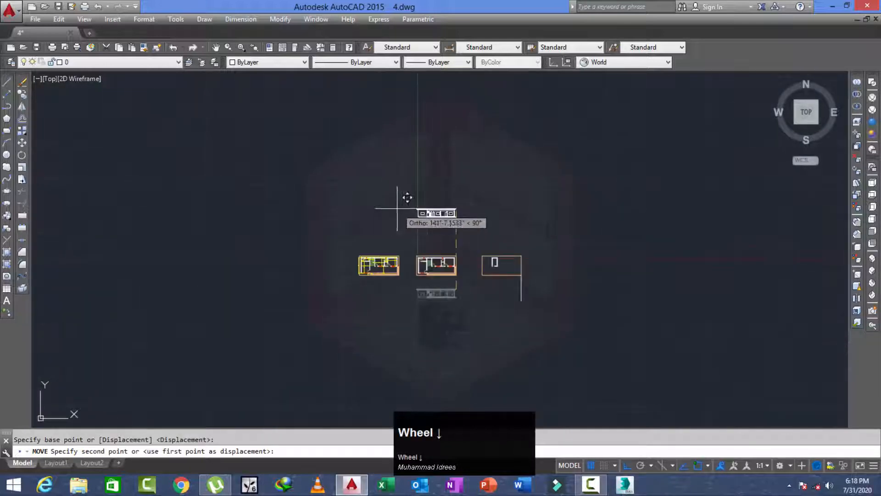
middle_click(433, 246)
scroll(527, 266, "up", 6)
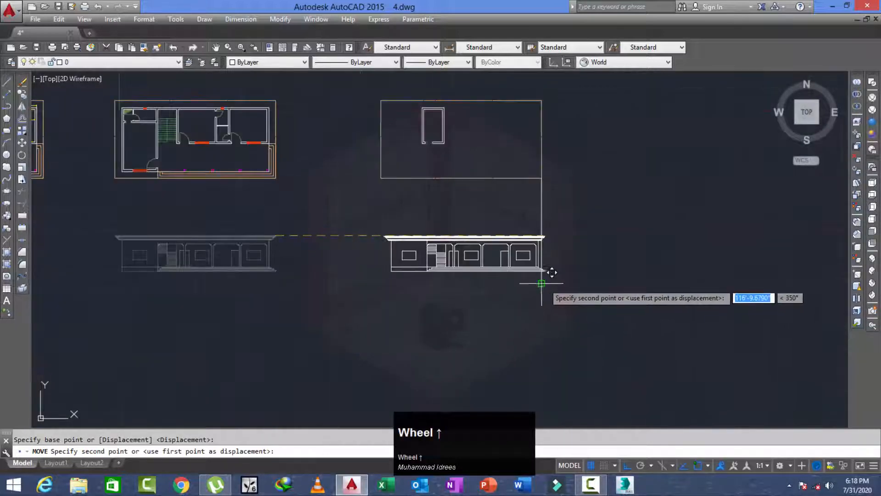
left_click(542, 282)
Project two vertical rays downward from the stair room's lower-left and lower-right outer corners through the elevation
middle_click_drag(429, 242, 424, 241)
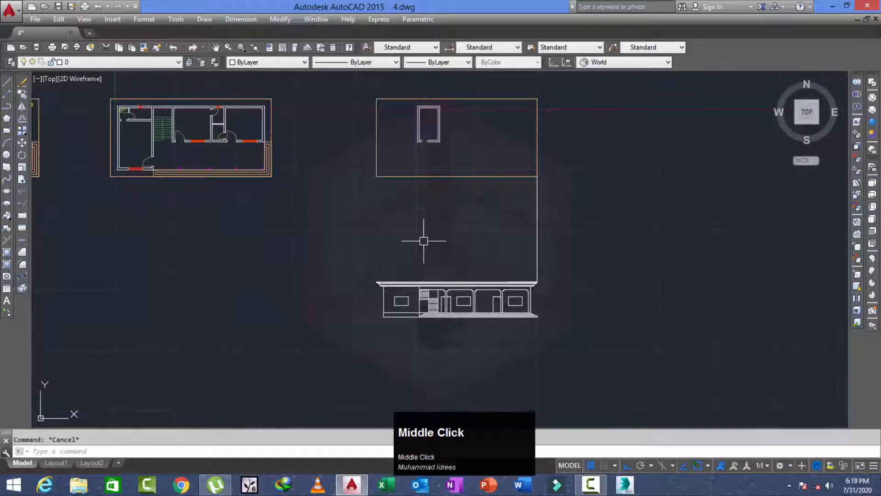
key("space")
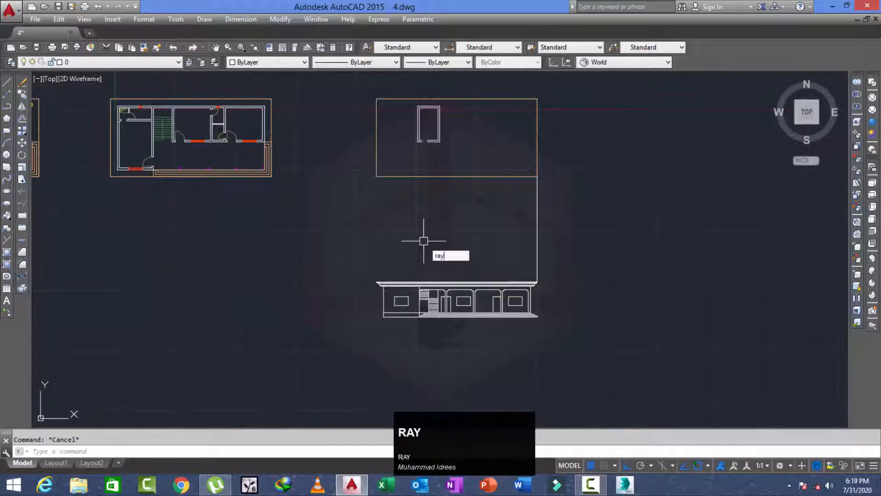
scroll(430, 183, "up", 6)
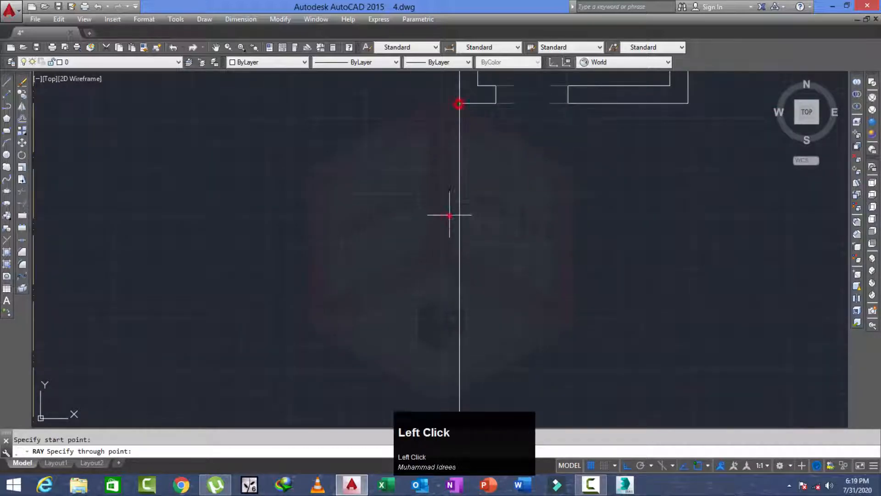
key("space")
key("space")
left_click(689, 185)
right_click(689, 187)
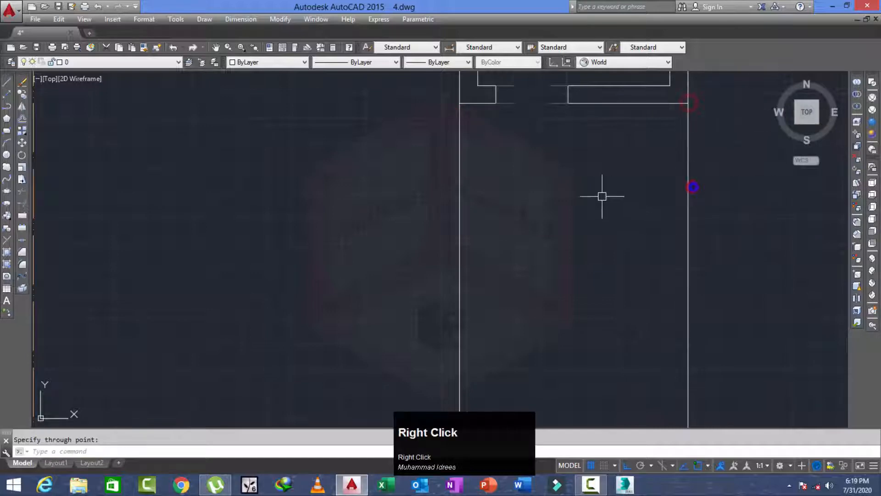
Offset the cornice's lowest horizontal line upward by 10' for the top of the stair room
scroll(596, 195, "down", 4)
middle_click_drag(570, 237, 536, 122)
scroll(569, 282, "up", 4)
key("Escape")
mouse_move(557, 309)
middle_mouse_down()
mouse_move(541, 275)
mouse_move(521, 265)
middle_mouse_up()
type("o")
key("space")
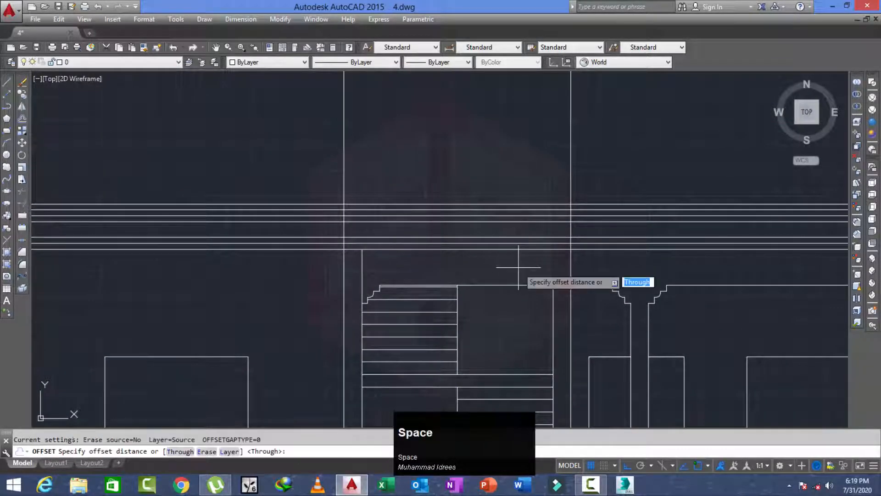
key("Escape")
type("o")
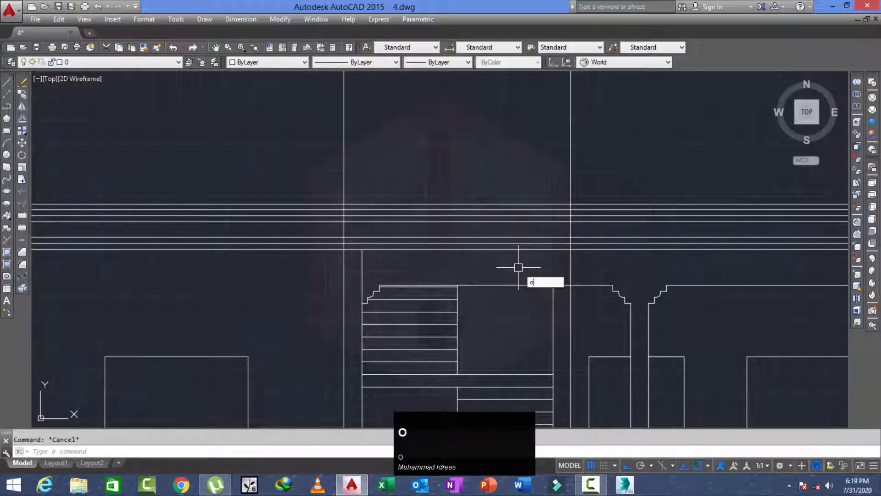
key("space")
type("10'")
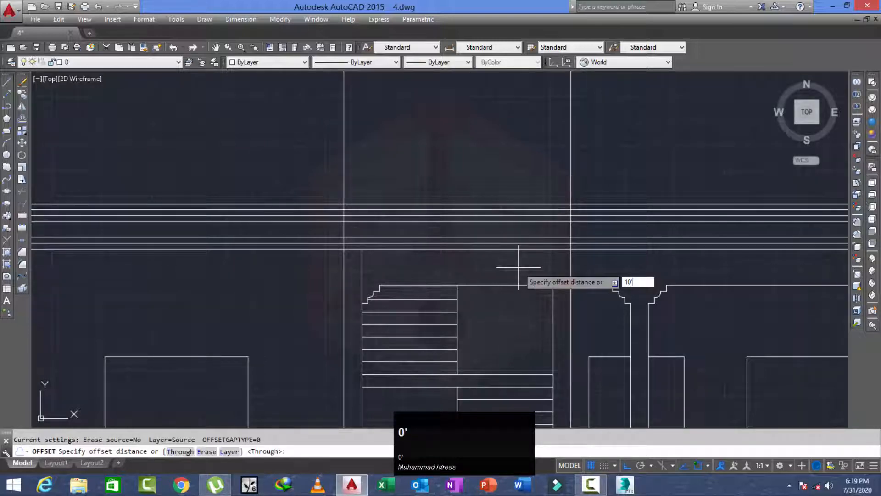
key("space")
left_click(514, 249)
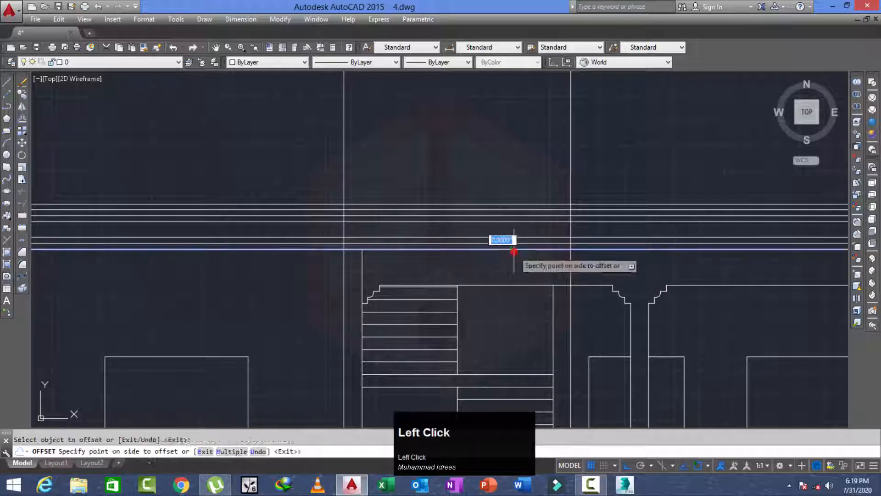
left_click(471, 173)
scroll(417, 193, "down", 3)
middle_click_drag(416, 193, 406, 245)
key("Escape")
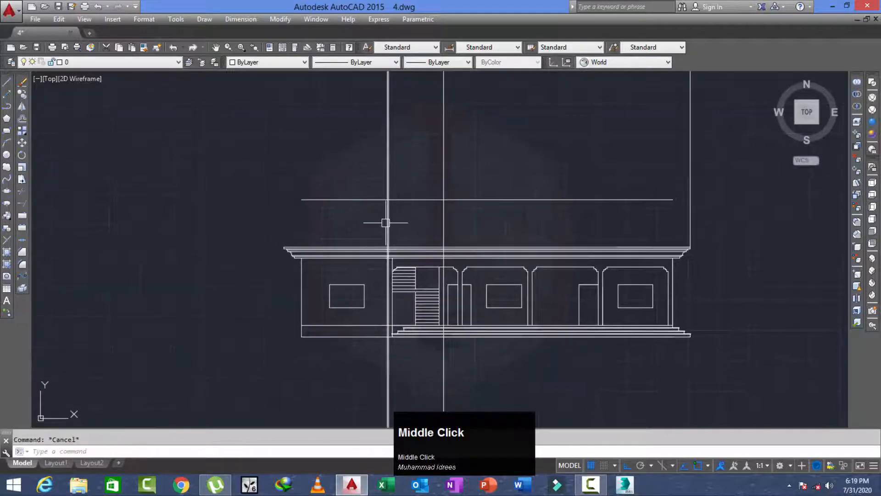
Trim the offset top line outside the two rays and the rays above it to form the stair room's upper corners
type("tr")
key("space")
key("space")
left_click(534, 198)
left_click(515, 228)
left_click(502, 122)
left_click(299, 150)
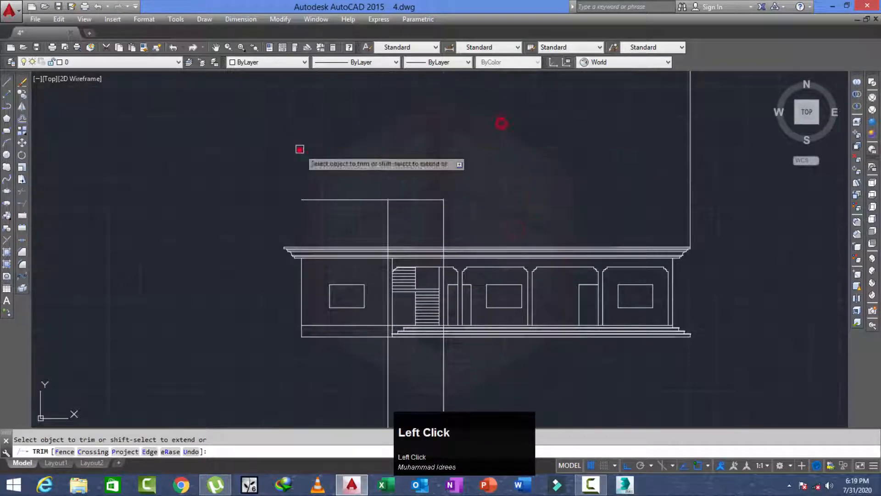
left_click(351, 175)
scroll(425, 239, "up", 5)
key("Escape")
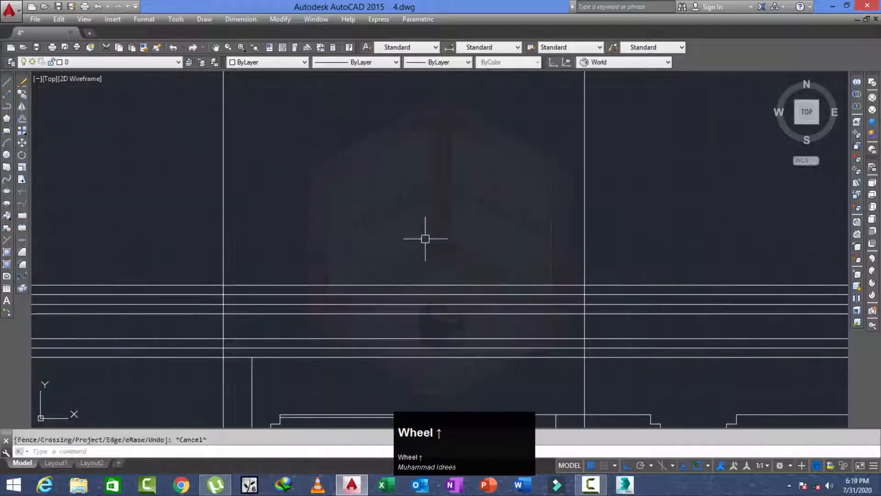
Trim both stair room rays below the cornice, using its topmost line as the cutting edge
type("tr")
key("space")
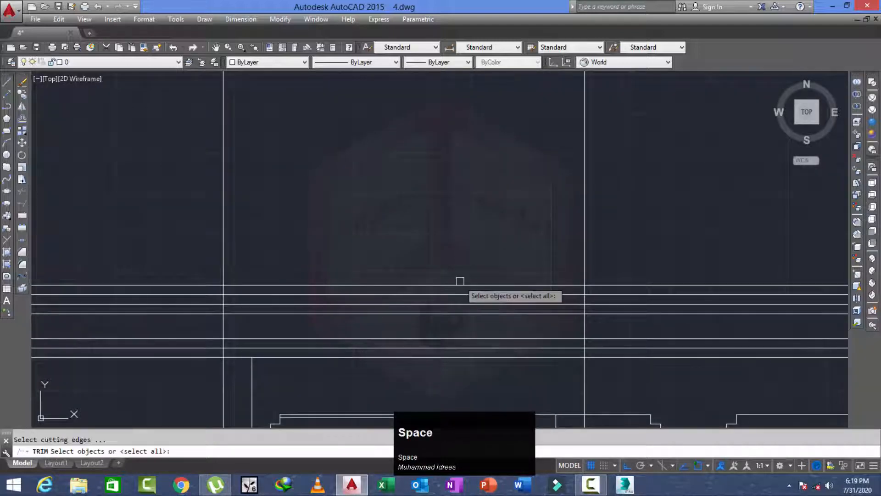
left_click(452, 282)
key("space")
scroll(397, 190, "down", 5)
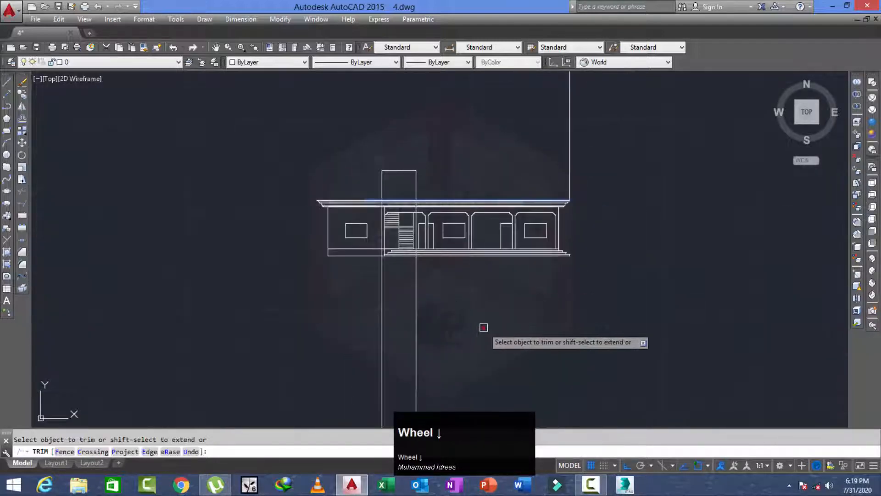
left_click(483, 327)
left_click(248, 352)
scroll(397, 163, "up", 2)
key("Escape")
middle_click_drag(397, 214, 394, 214)
scroll(378, 213, "down", 4)
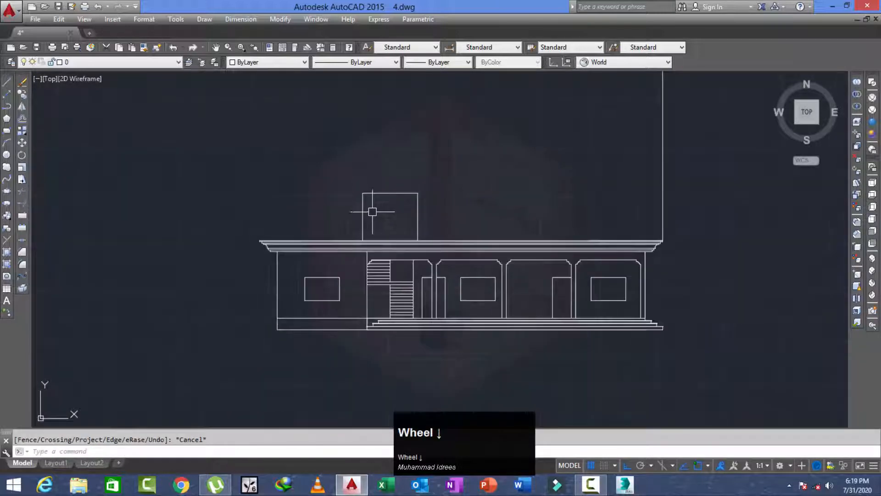
middle_click_drag(326, 168, 322, 185)
scroll(323, 185, "up", 4)
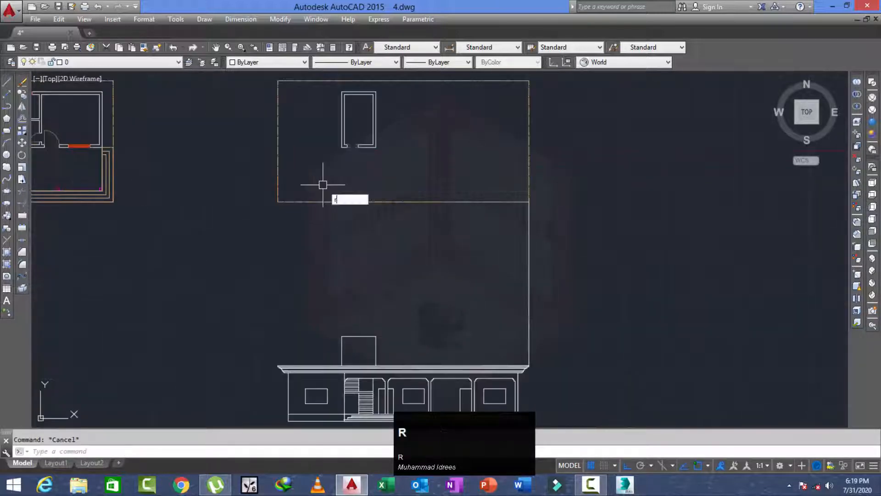
scroll(340, 145, "up", 4)
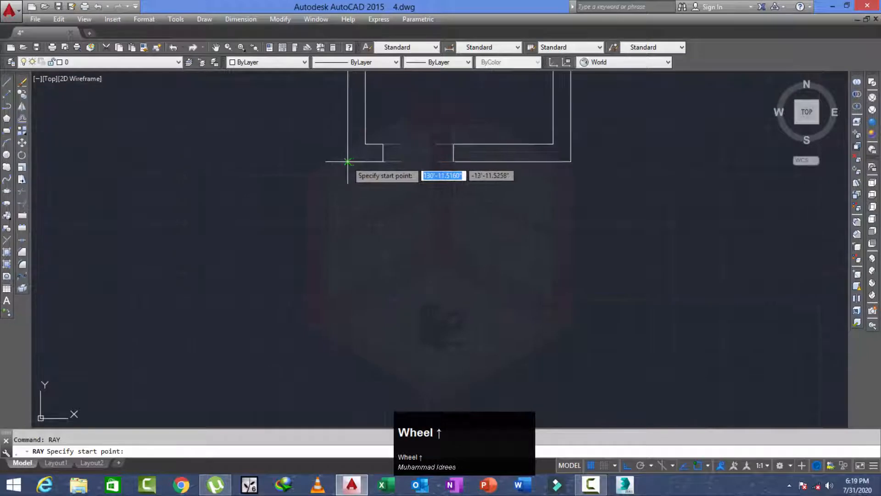
left_click(348, 161)
left_click(353, 233)
right_click(353, 233)
scroll(369, 219, "up", 2)
left_click(387, 197)
left_click(265, 243)
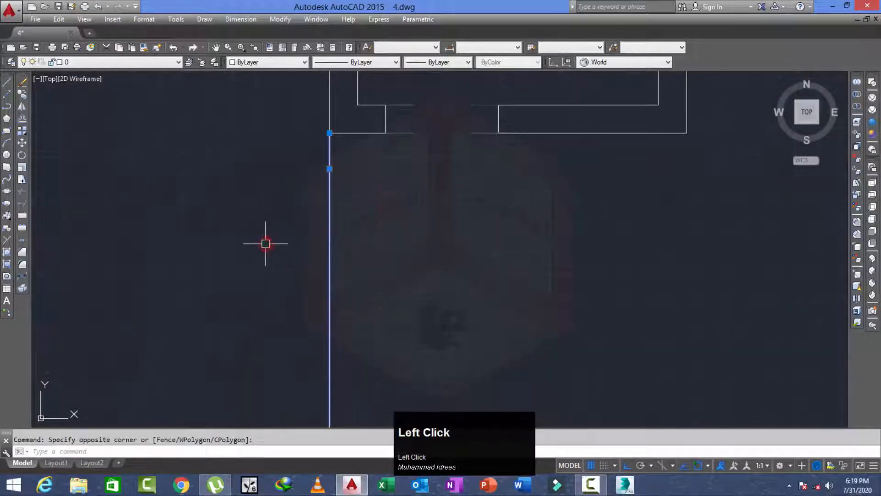
Project two vertical rays downward from the outer corners of the stair room's door opening
type("ray")
key("space")
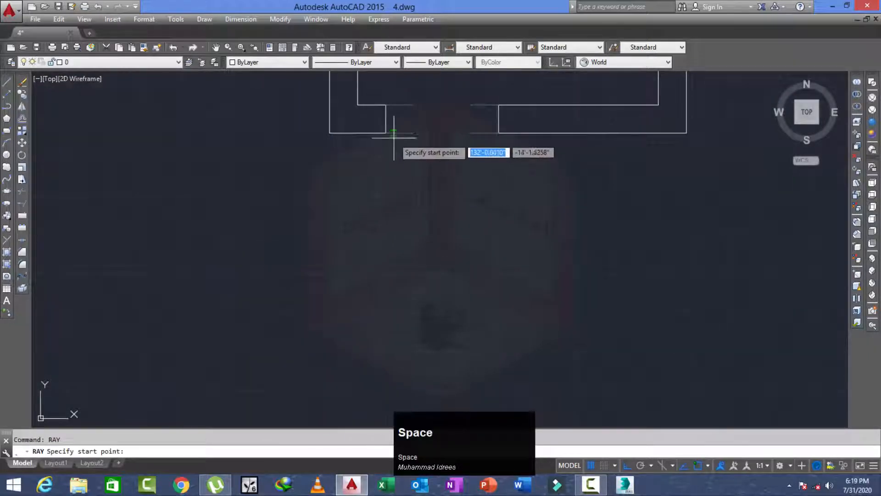
left_click(386, 133)
left_click(384, 216)
key("space")
key("space")
left_click(499, 133)
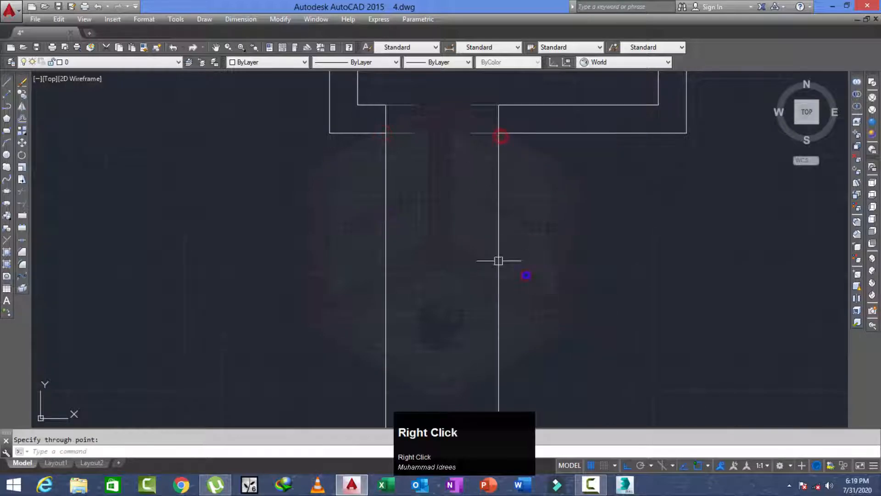
Offset the cornice's lowest horizontal line upward by 7' for the stair room's door head
middle_click_drag(498, 261, 428, 249)
scroll(428, 250, "down", 2)
middle_click_drag(340, 208, 360, 197)
scroll(385, 285, "up", 3)
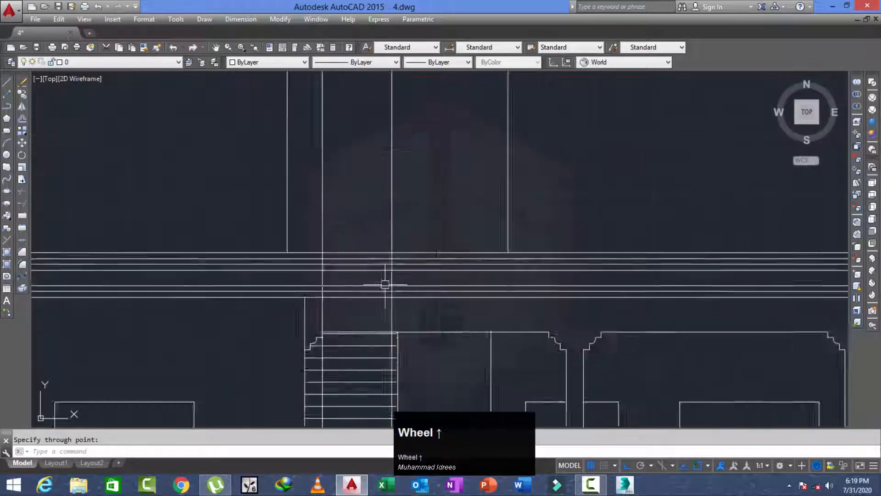
scroll(385, 284, "up", 2)
middle_click_drag(346, 274, 351, 280)
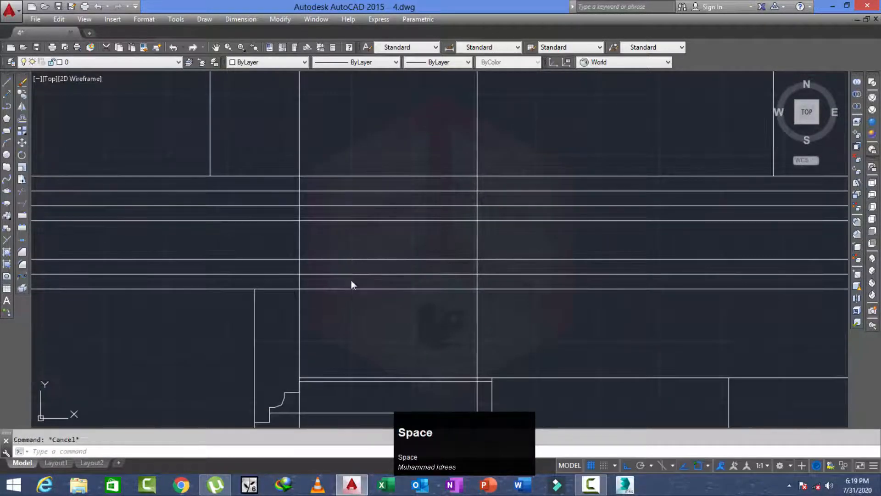
type("o")
key("space")
type("7")
key("space")
left_click(345, 288)
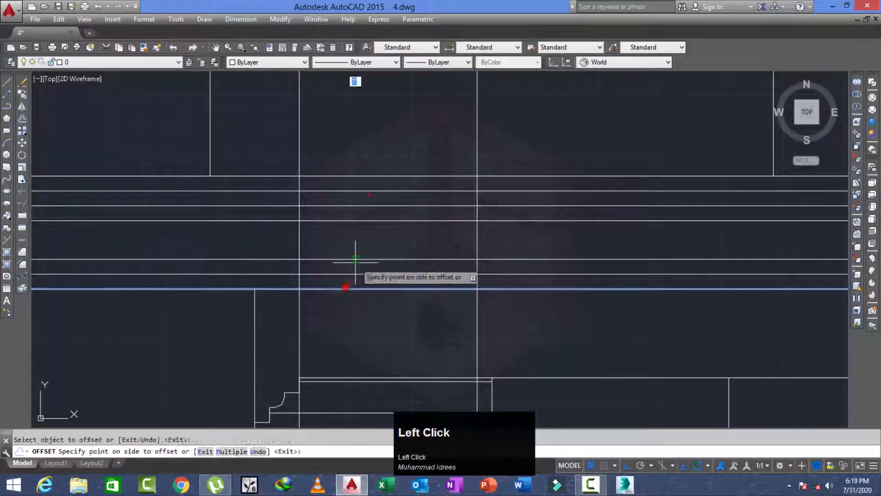
left_click(368, 194)
scroll(320, 187, "down", 3)
key("Escape")
middle_click_drag(330, 148, 324, 180)
key("Escape")
scroll(327, 181, "up", 1)
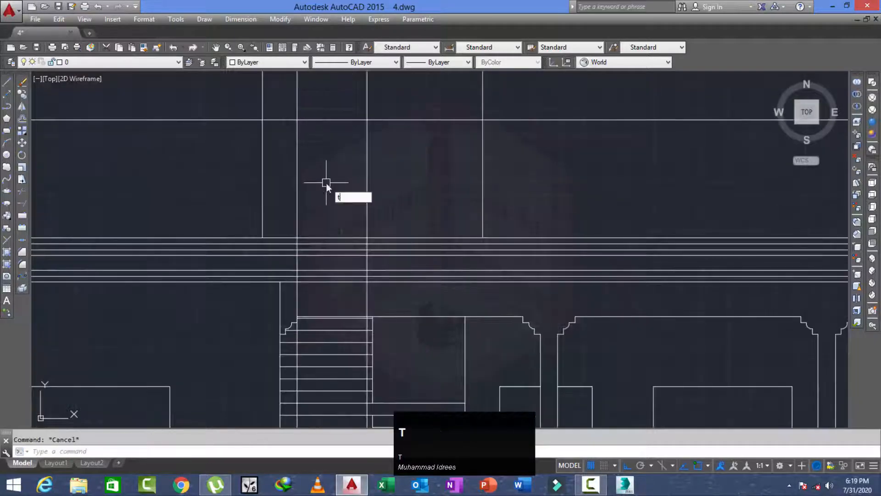
Trim the rays above the door head line and the head line beyond both jambs to form the stair room's door opening
key("space")
key("space")
middle_click_drag(373, 122, 383, 161)
left_click(401, 128)
left_click(284, 143)
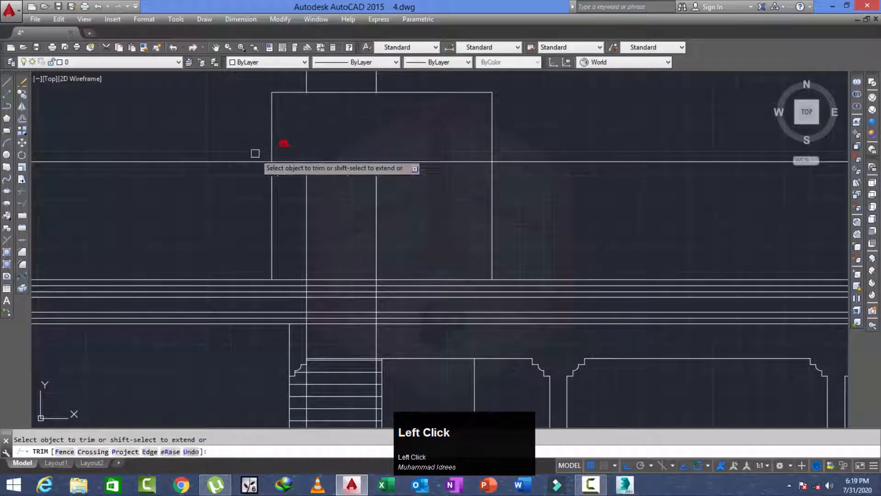
left_click(222, 142)
left_click(211, 183)
left_click(442, 152)
left_click(419, 194)
scroll(283, 167, "up", 1)
left_click(301, 150)
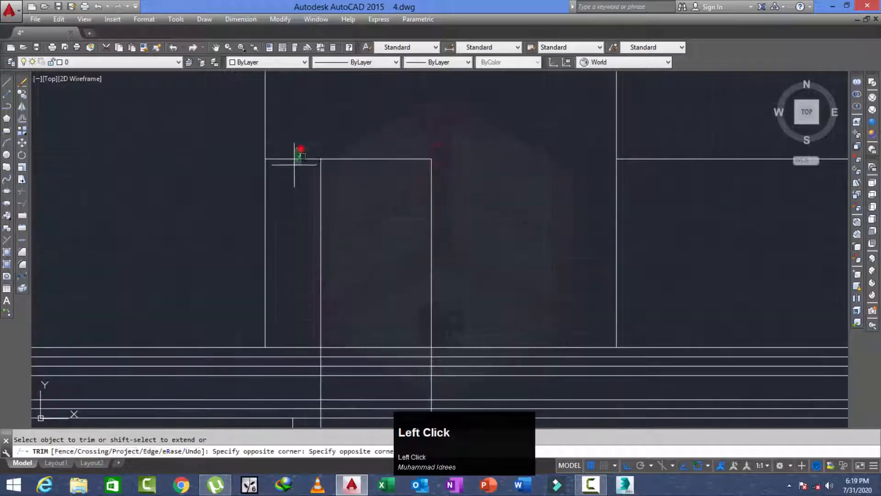
left_click(283, 185)
scroll(284, 186, "down", 2)
key("Escape")
Erase the leftover ray pieces above the stair room and the leftover door head line outside its right wall
left_click(378, 105)
left_click(193, 110)
left_click(548, 160)
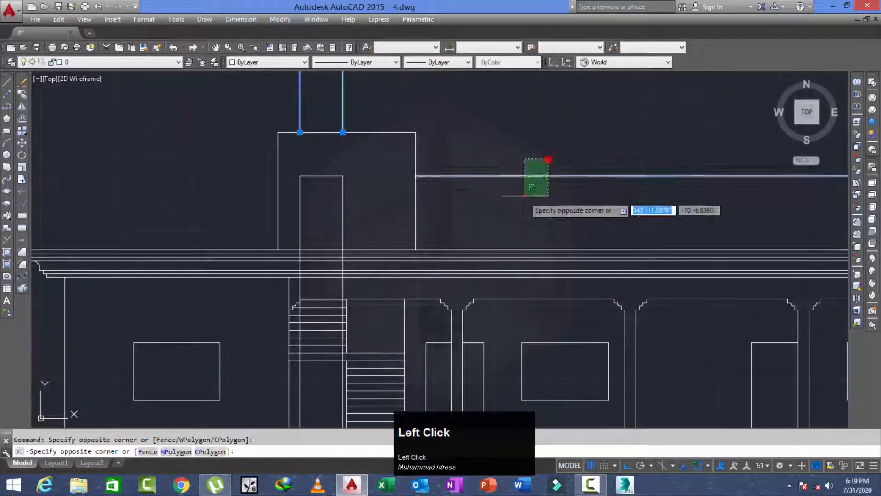
left_click(524, 196)
key("space")
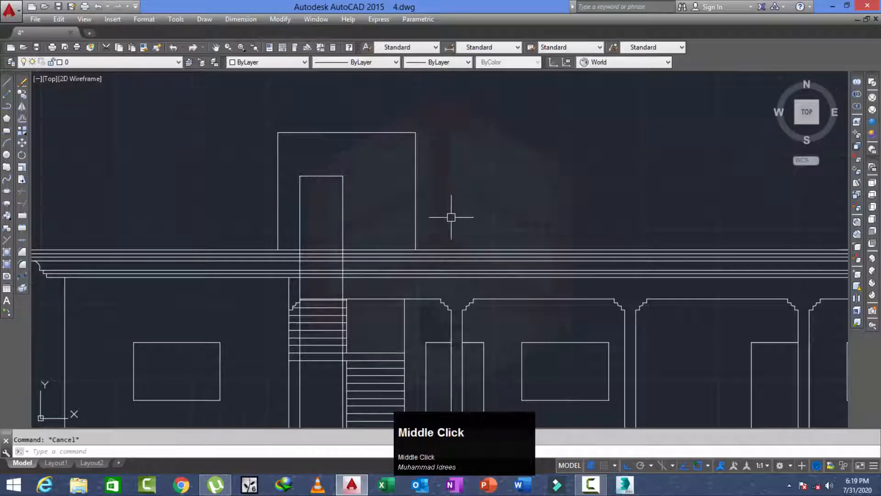
Trim both door jamb rays below the main cornice's topmost line, using that line as the cutting edge
key("space")
scroll(360, 257, "down", 2)
left_click(358, 259)
key("space")
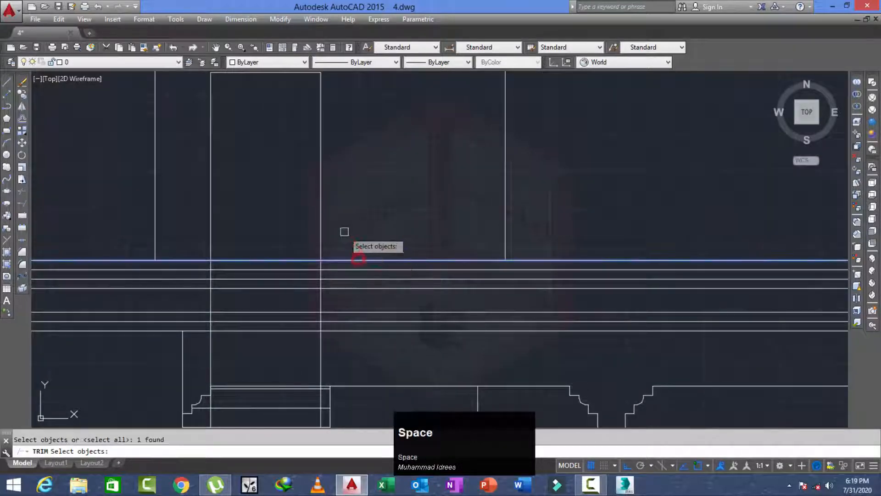
scroll(344, 273, "down", 3)
left_click(373, 339)
left_click(197, 364)
key("Escape")
scroll(330, 177, "up", 4)
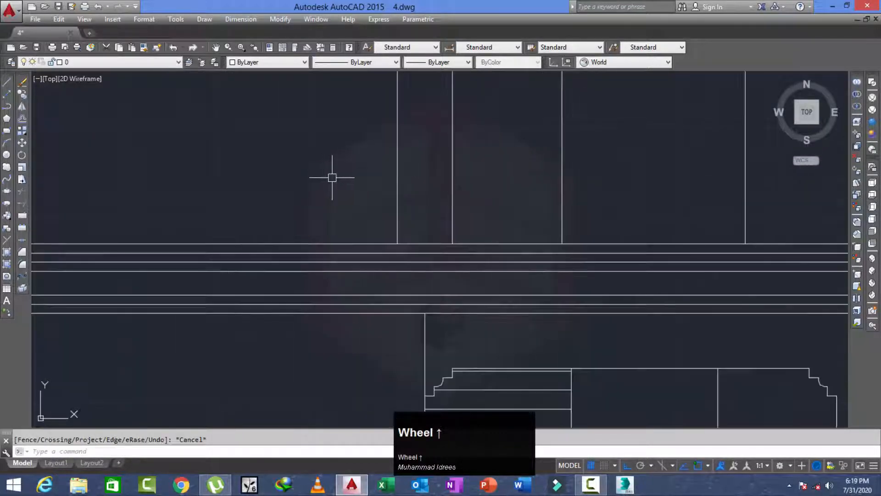
middle_click_drag(331, 177, 204, 295)
scroll(204, 295, "down", 2)
scroll(219, 274, "up", 2)
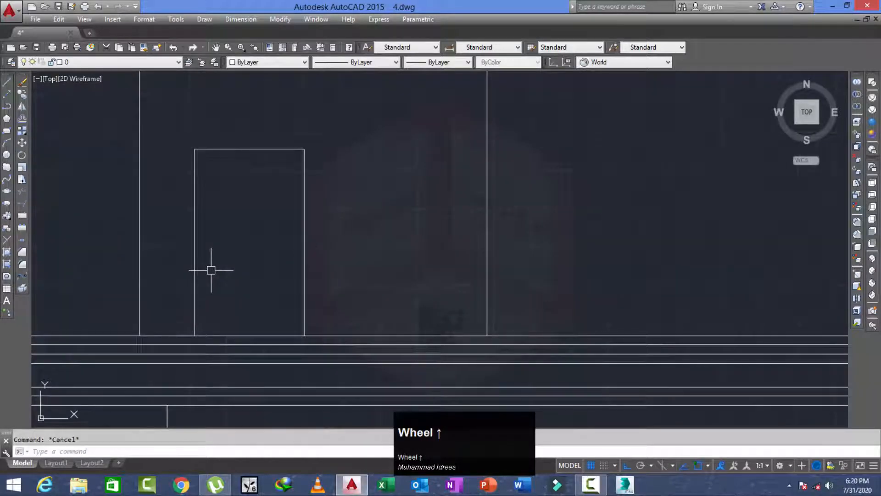
type("o")
key("space")
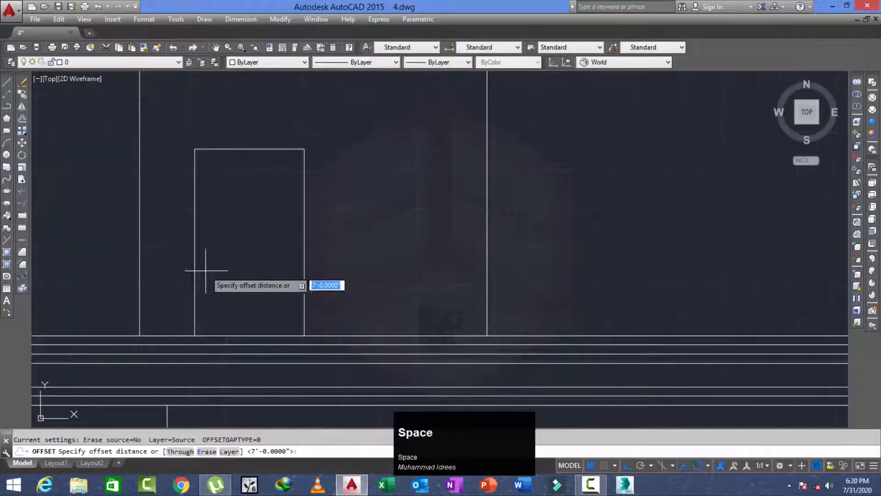
left_click(193, 149)
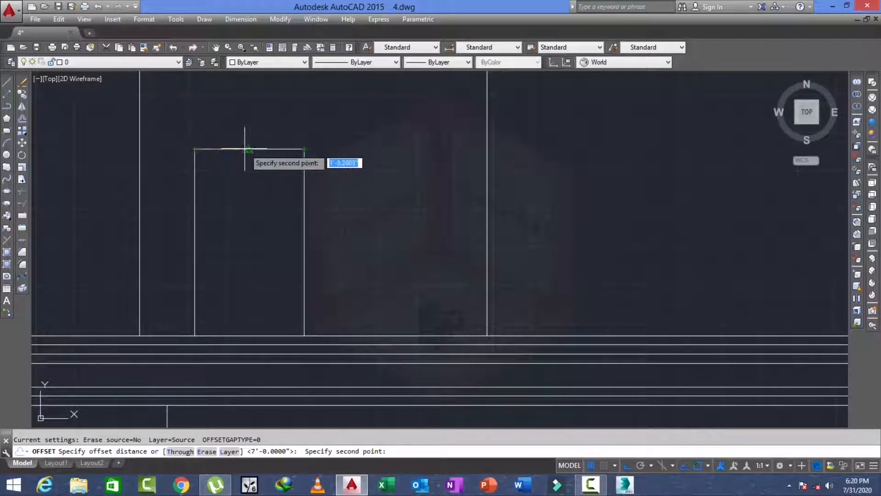
key("Escape")
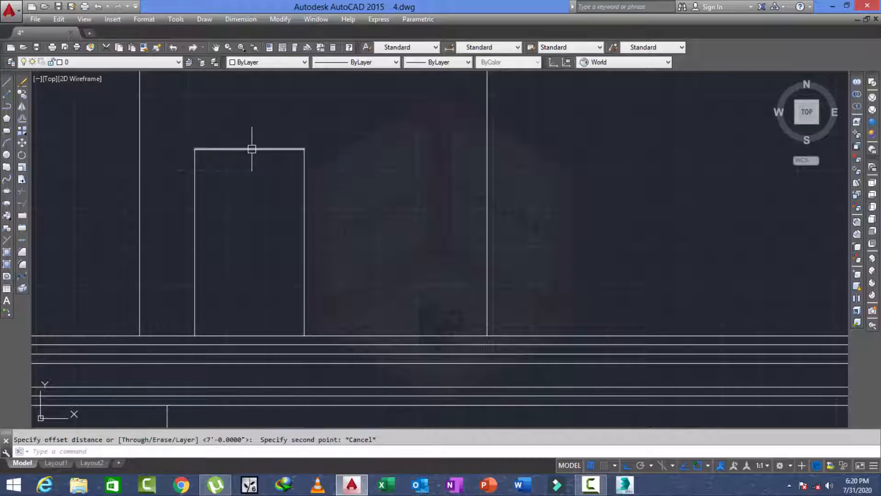
Offset the door head line downward by half the door width, picking the distance from its left corner to its midpoint
type("o")
key("space")
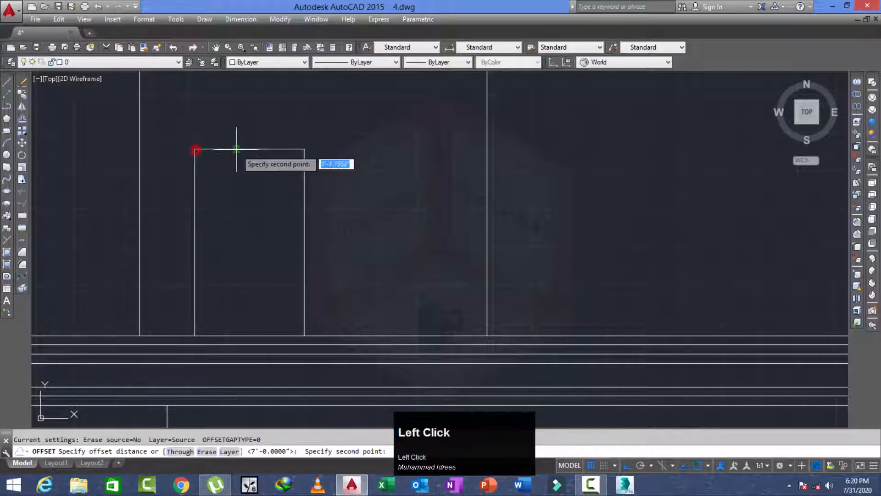
left_click(249, 149)
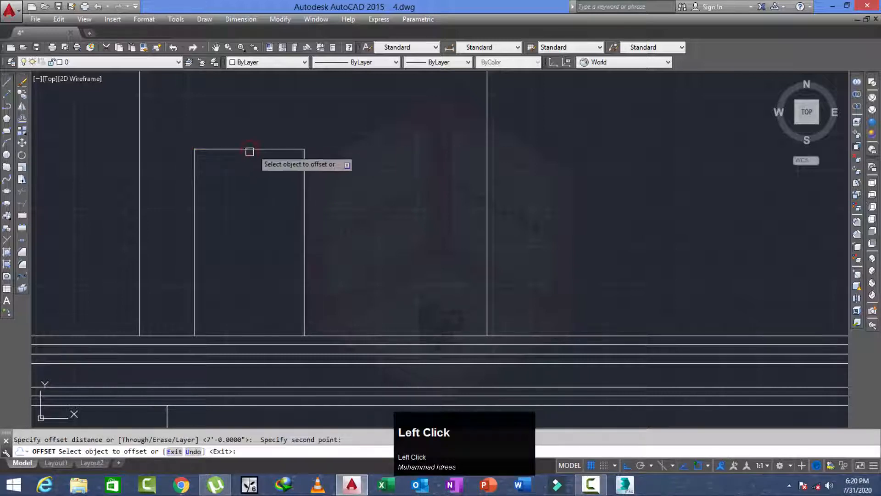
left_click(255, 150)
left_click(250, 185)
middle_click(235, 190)
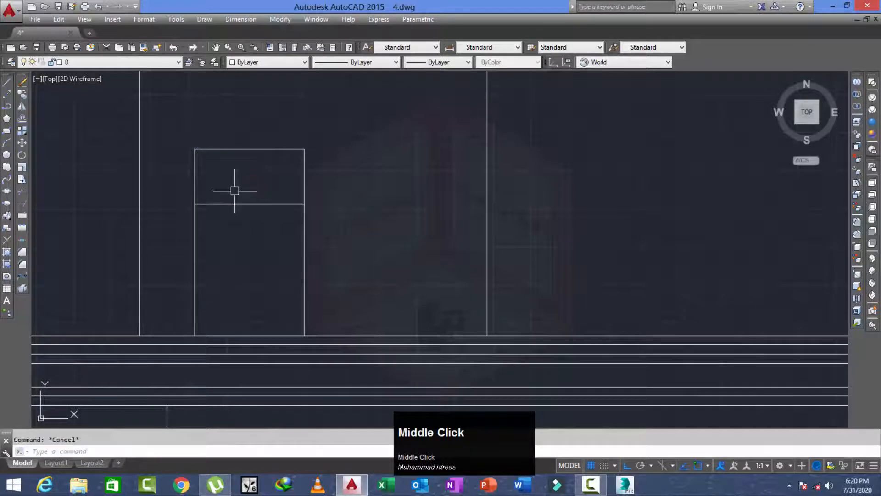
Draw a three-point arc from the offset line's left end through the head line's midpoint to its right end
type("a")
key("space")
left_click(194, 204)
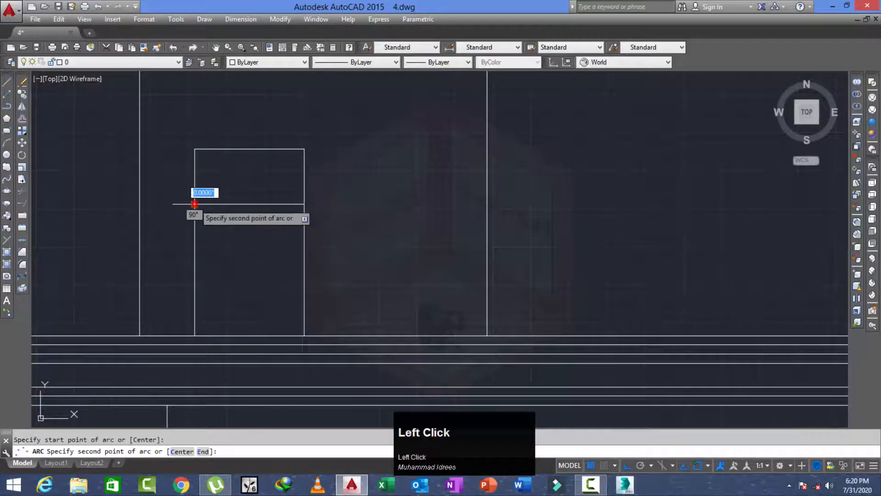
left_click(249, 149)
left_click(303, 204)
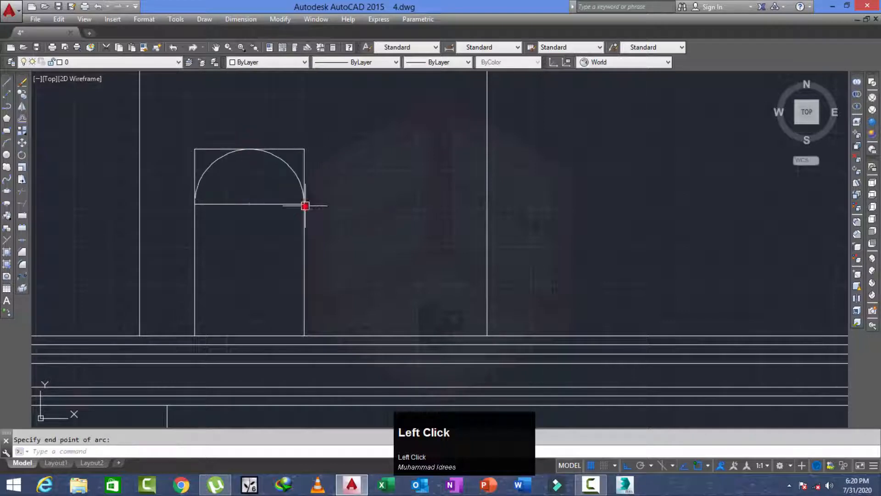
Erase the horizontal offset line beneath the door arch
scroll(202, 194, "up", 4)
left_click(256, 182)
left_click(225, 255)
type("e")
key("space")
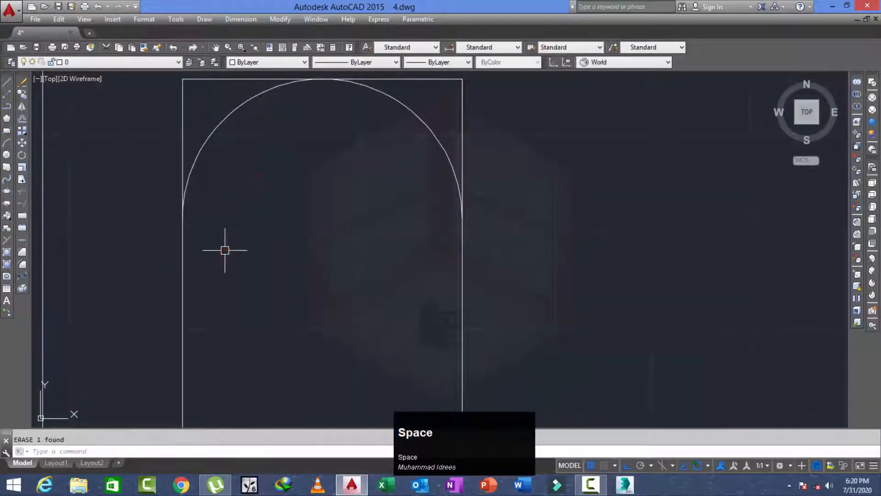
Trim the two door jambs above the points where the arch begins
type("tr")
key("space")
left_click(461, 115)
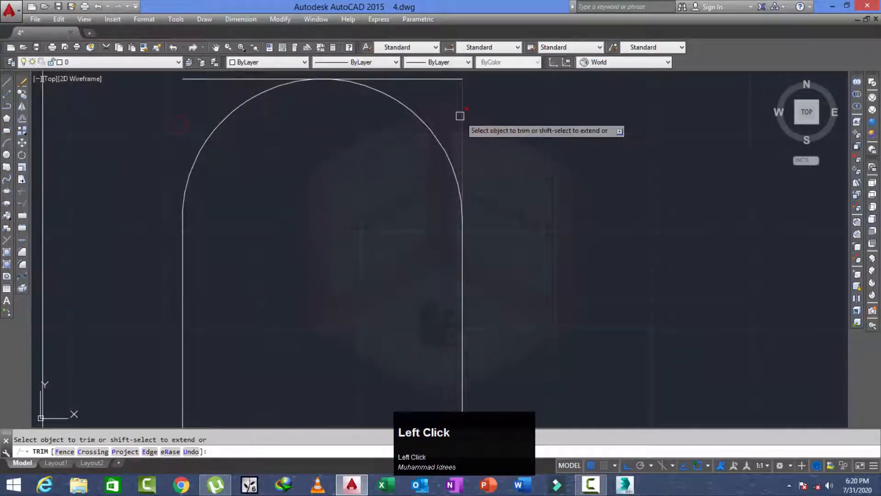
key("Escape")
Erase the straight door head line lying on top of the arch
scroll(454, 83, "up", 2)
middle_click_drag(452, 79, 454, 133)
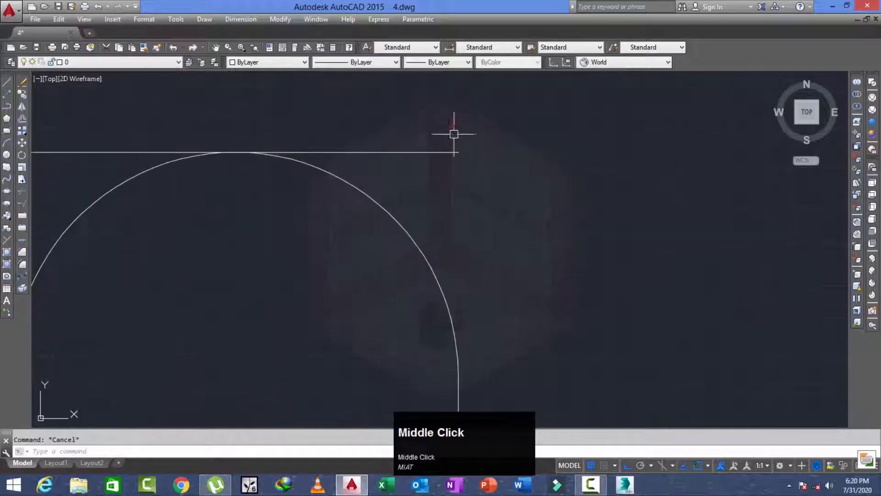
left_click(453, 127)
key("space")
scroll(429, 172, "down", 6)
key("Escape")
middle_click(265, 222)
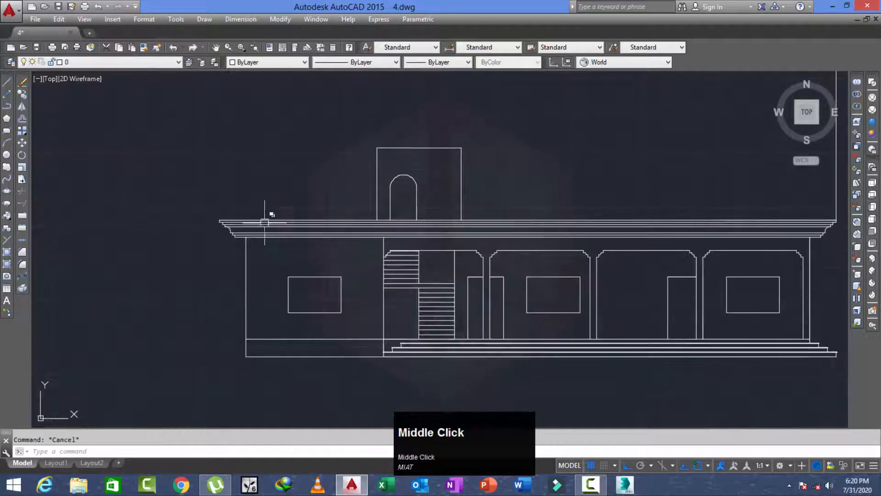
Copy the main cornice's left profile from the building wall's upper-left corner to the stair room's upper-left corner
scroll(197, 244, "up", 2)
type("ct o")
key("space")
scroll(280, 233, "up", 3)
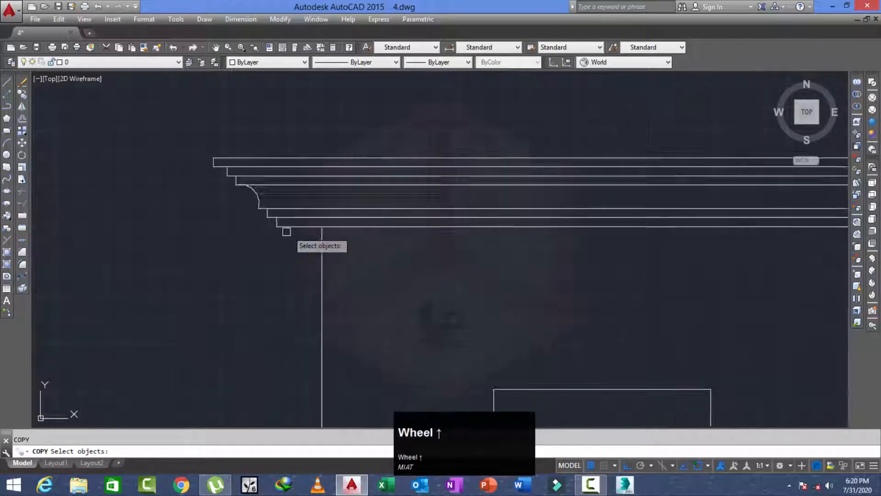
left_click(303, 223)
scroll(256, 242, "down", 2)
right_click(251, 256)
scroll(294, 239, "up", 2)
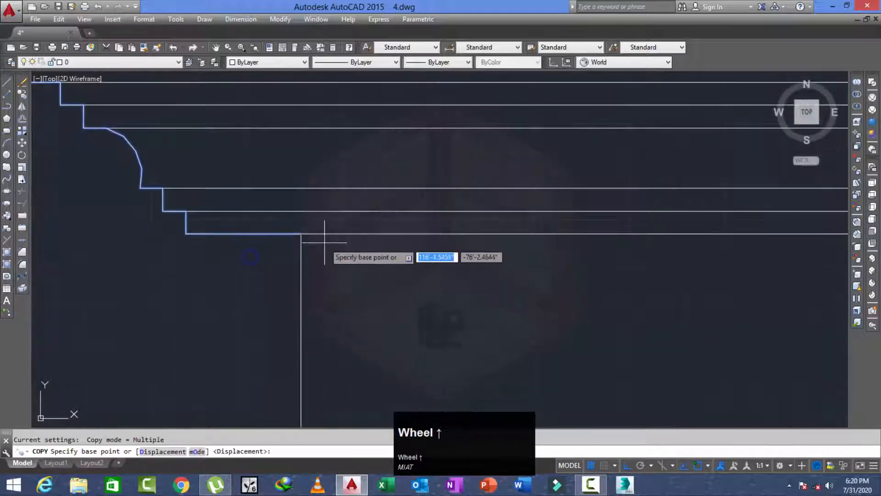
left_click(302, 230)
scroll(236, 240, "down", 4)
scroll(381, 170, "up", 4)
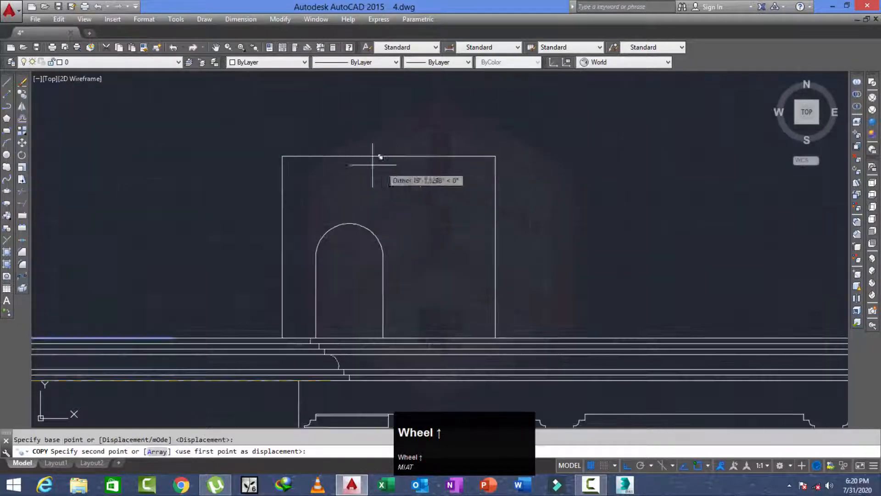
left_click(282, 155)
scroll(213, 163, "up", 2)
middle_click_drag(293, 172, 184, 202)
key("Escape")
Mirror the copied cornice profile about a vertical axis through the midpoint of the stair room's top line, keeping the original
scroll(179, 204, "down", 2)
scroll(170, 196, "up", 1)
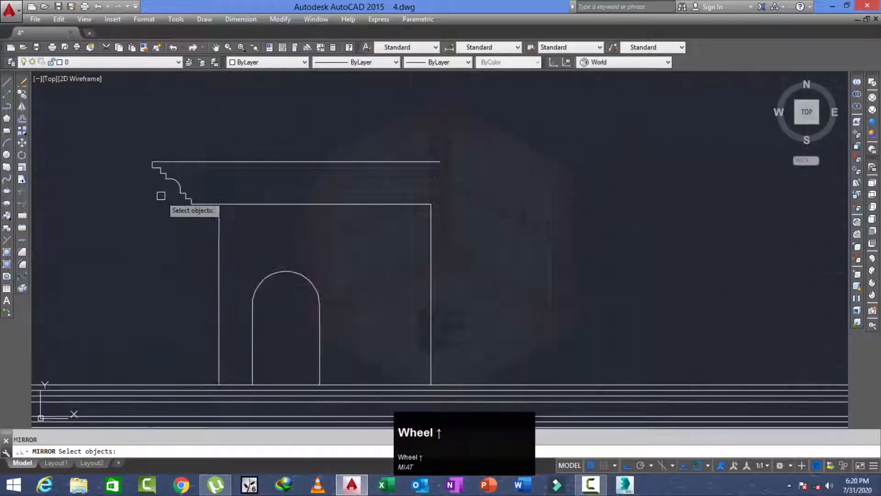
right_click(240, 192)
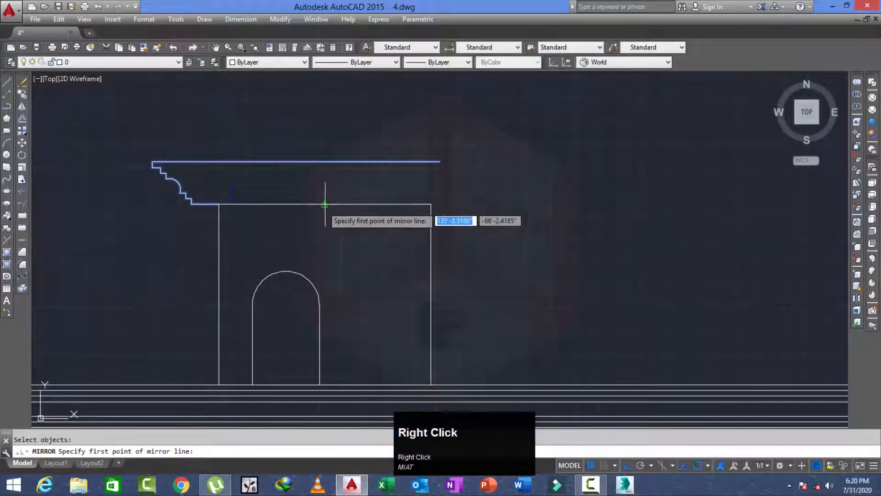
left_click(321, 123)
right_click(322, 123)
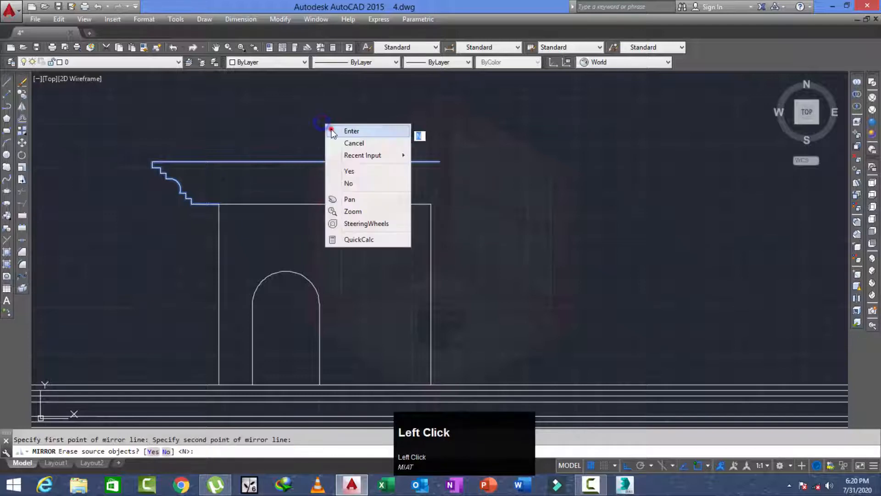
left_click(348, 130)
Draw three horizontal rays to the right from the step corners above the curve of the stair room's left cornice profile
scroll(250, 180, "up", 4)
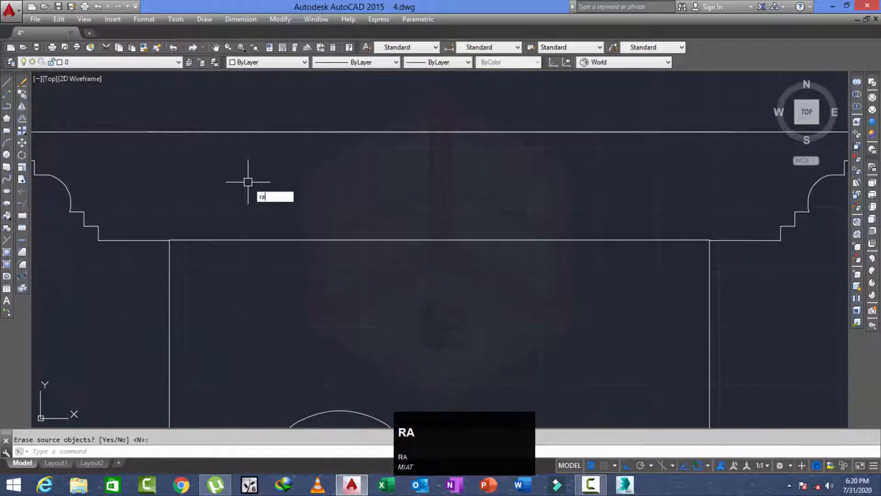
type("y")
key("space")
scroll(192, 181, "up", 5)
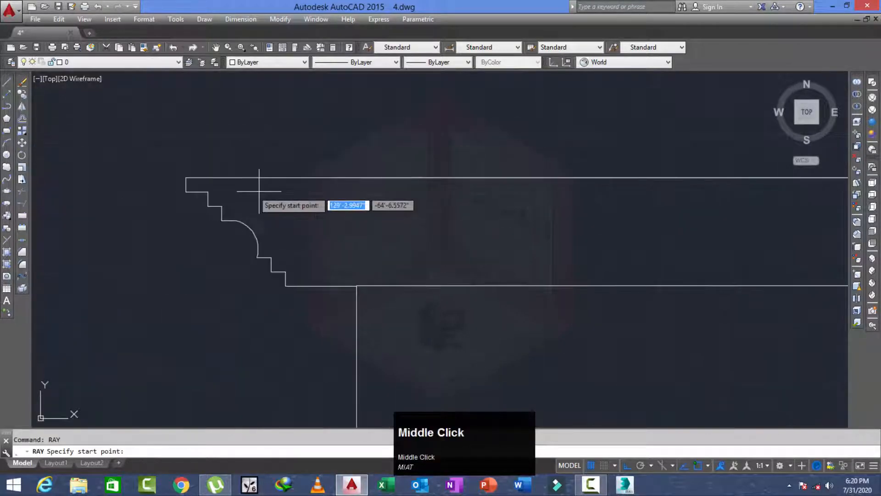
left_click(207, 192)
key("space")
left_click(230, 216)
left_click(346, 232)
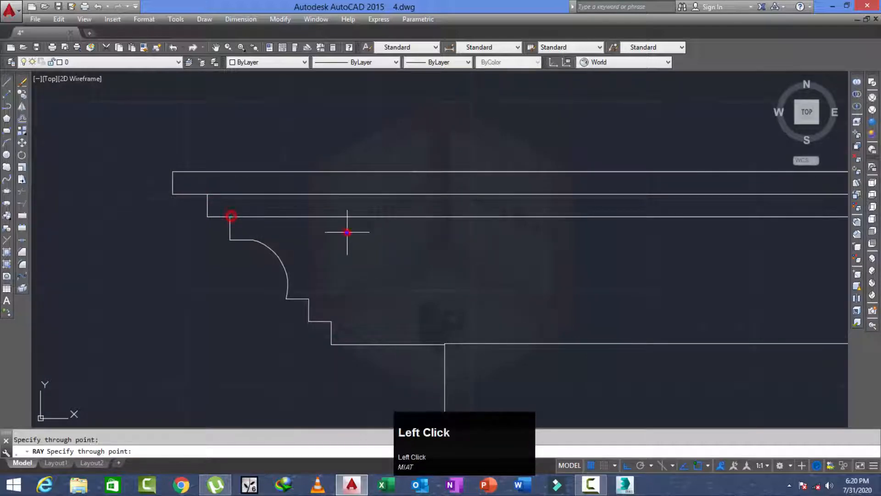
key("space")
key("space")
left_click(229, 239)
left_click(319, 245)
right_click(319, 245)
Draw two horizontal rays to the right from the step corners below the curve of the stair room's left cornice profile
key("space")
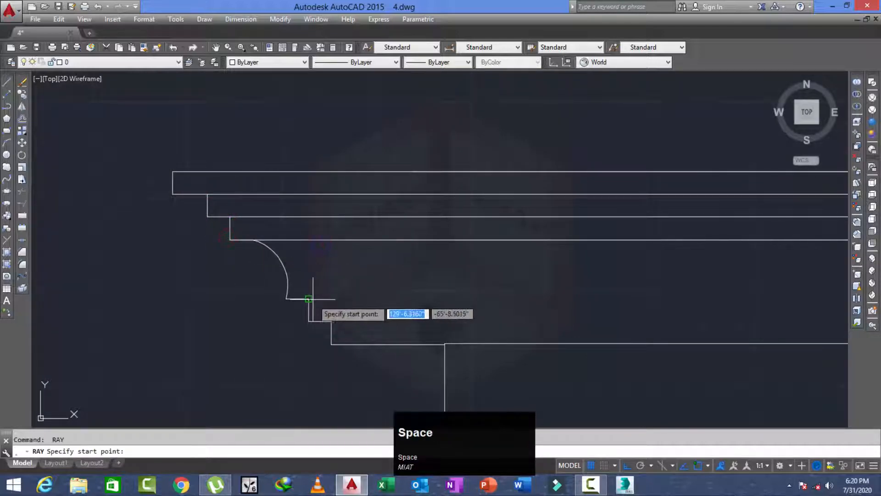
left_click(310, 299)
left_click(386, 299)
right_click(386, 299)
key("space")
left_click(331, 321)
left_click(401, 321)
right_click(401, 321)
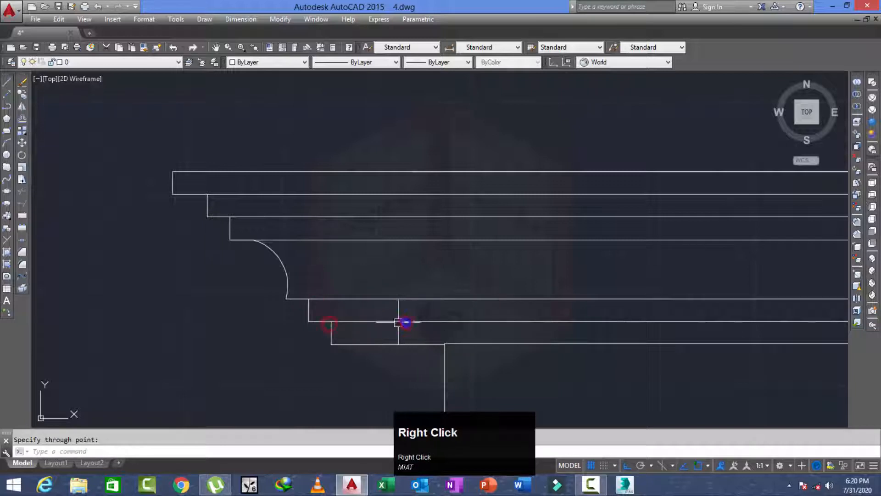
Trim the horizontal rays where they run past the stair room's right cornice profile
scroll(401, 321, "down", 4)
middle_click_drag(427, 291, 409, 275)
middle_click_drag(572, 343, 487, 260)
key("Escape")
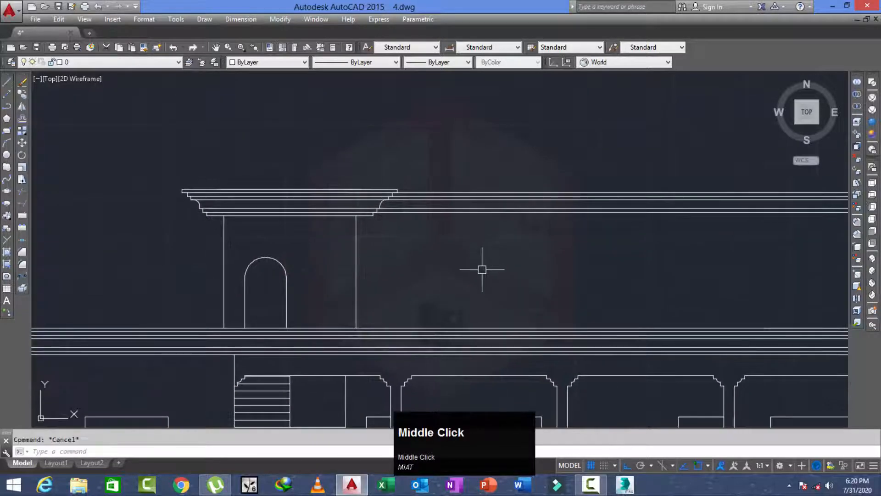
key("space")
left_click(504, 158)
left_click(483, 242)
key("Escape")
Erase the leftover vertical projection ray above the main cornice's right corner
scroll(437, 214, "down", 3)
middle_click_drag(498, 228, 418, 228)
scroll(493, 221, "up", 1)
left_click(520, 178)
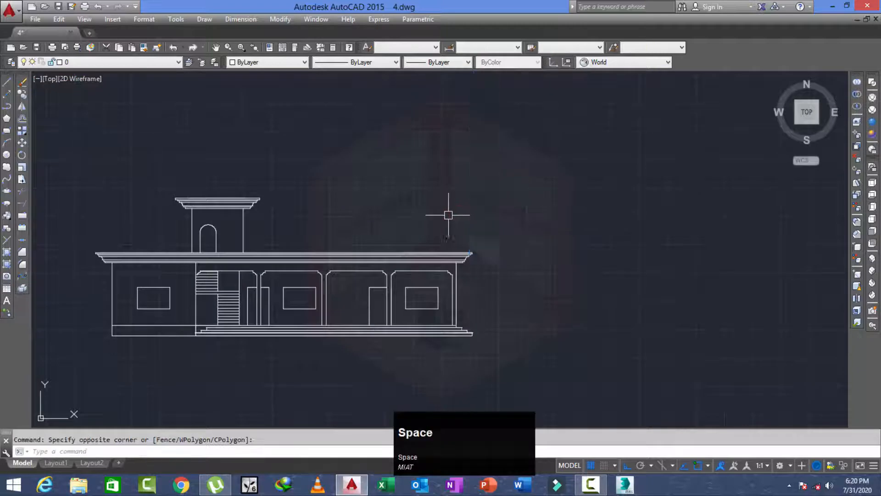
Copy the undimensioned floor plan horizontally into the empty space beyond the roof plan
scroll(448, 215, "down", 2)
middle_click_drag(496, 223, 395, 285)
scroll(372, 269, "down", 1)
middle_click_drag(268, 269, 343, 257)
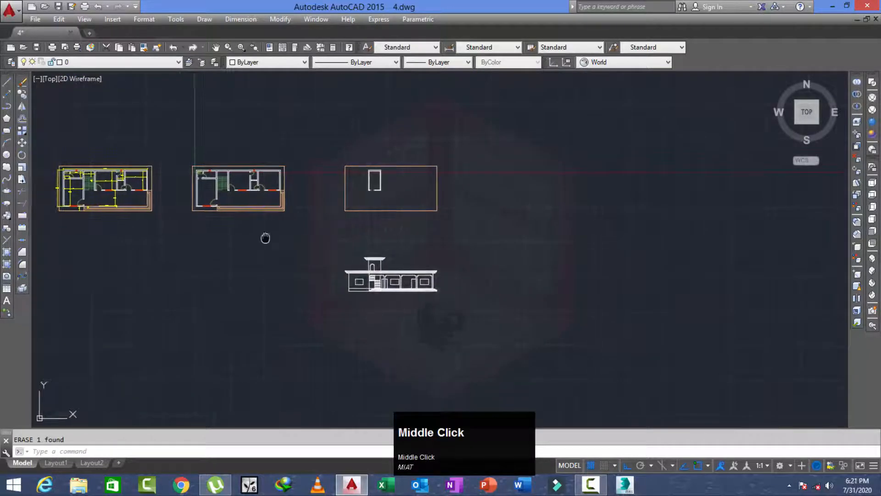
middle_click_drag(265, 238, 256, 246)
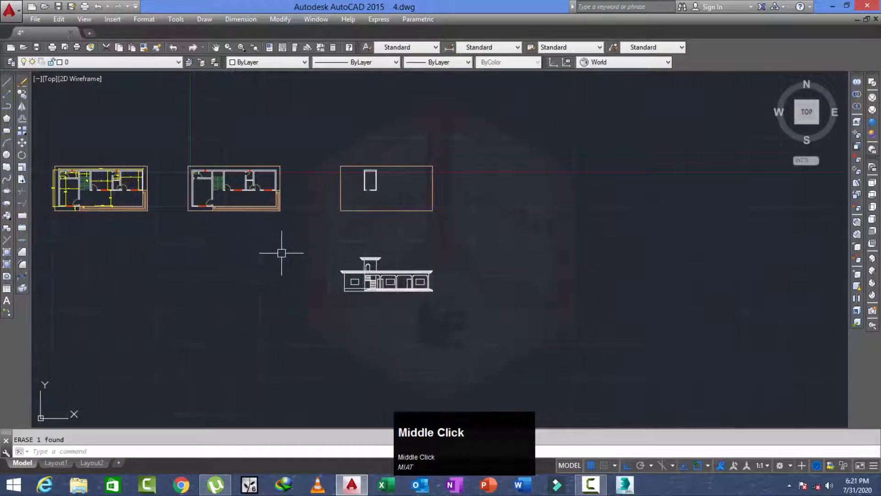
type("co")
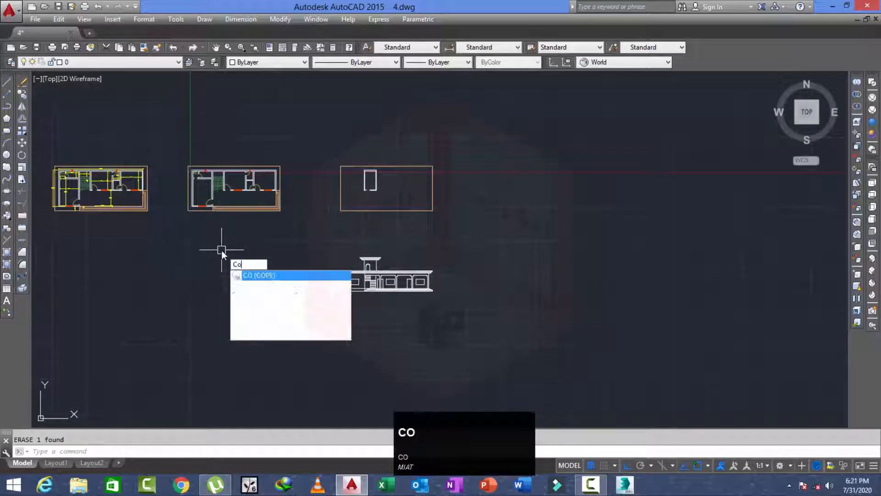
key("space")
left_click(305, 141)
left_click(211, 207)
key("Return")
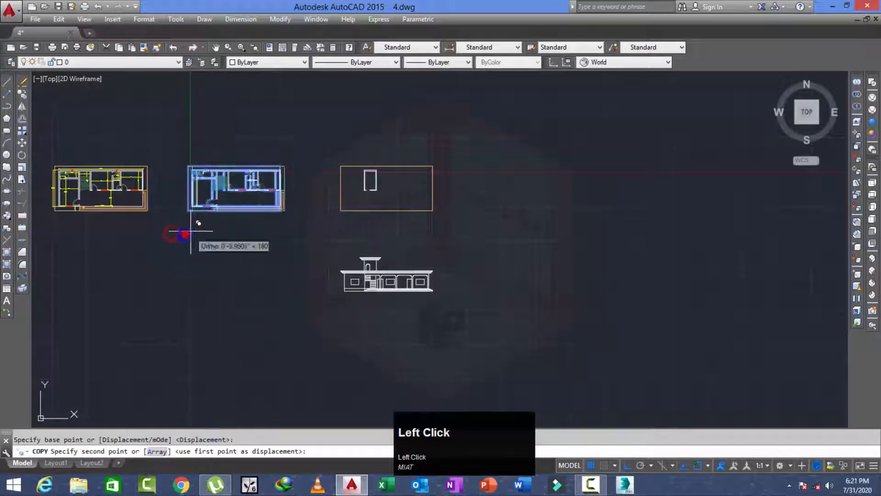
left_click(185, 234)
left_click(508, 218)
key("Escape")
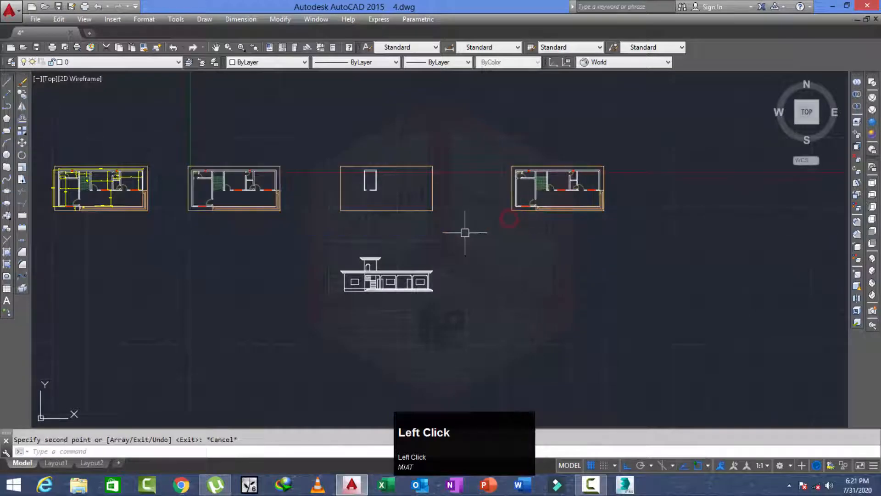
Rotate the copied floor plan 90 degrees clockwise about its lower corner near the entrance steps
scroll(585, 163, "up", 2)
middle_click_drag(585, 163, 560, 169)
scroll(555, 183, "up", 2)
scroll(550, 200, "up", 2)
middle_click(547, 225)
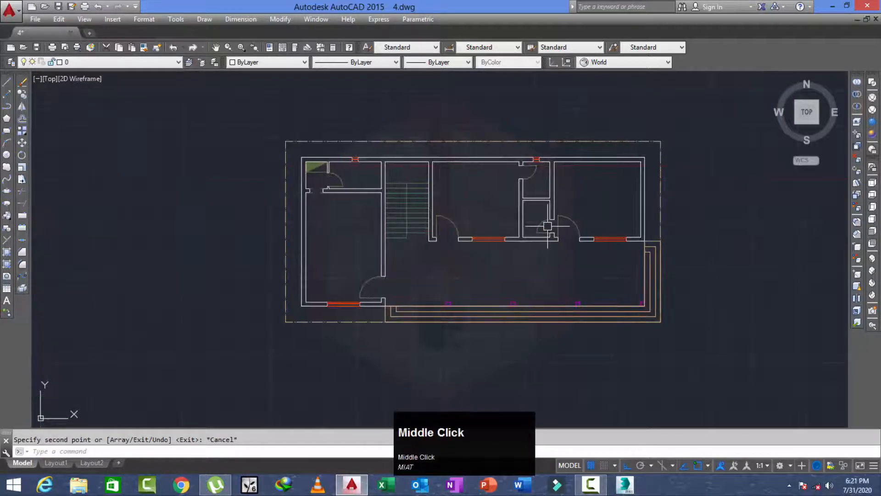
key("Return")
scroll(528, 225, "down", 3)
left_click(613, 157)
left_click(351, 281)
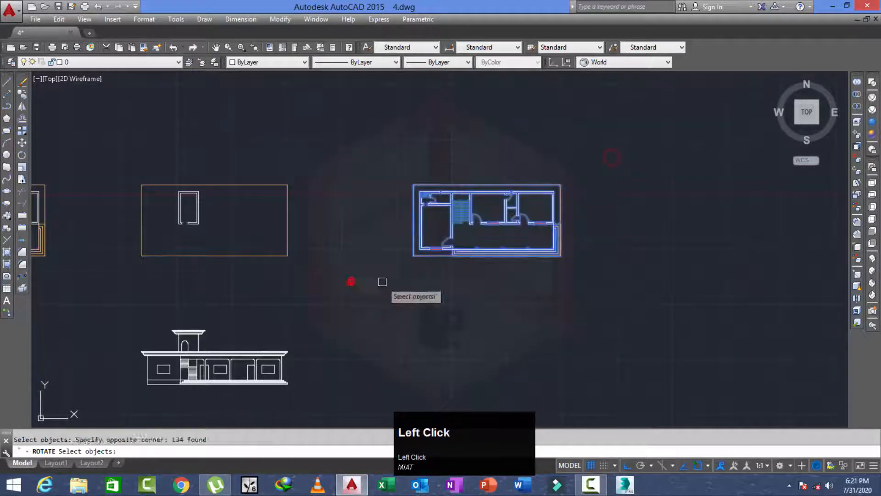
right_click(503, 278)
left_click(563, 254)
left_click(566, 248)
middle_click_drag(572, 299, 543, 299)
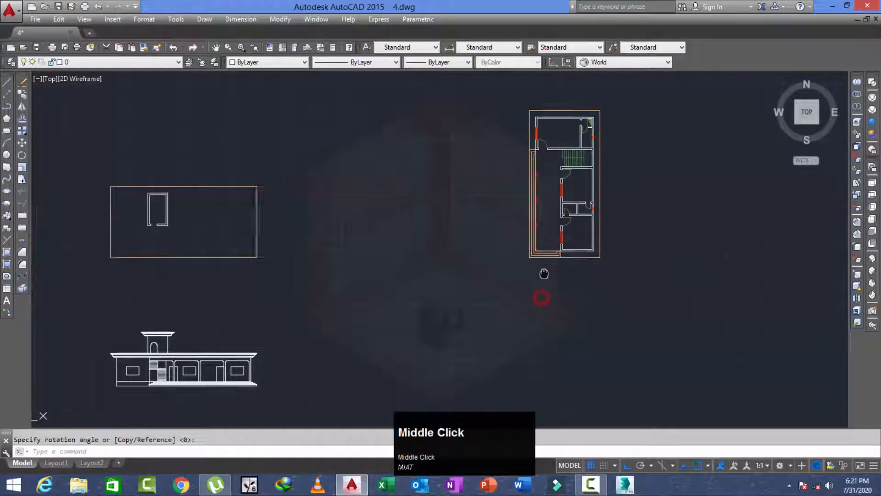
Draw vertical rays downward from the rotated plan's lower right outer wall corner and the wall corner beside the steps
scroll(498, 274, "up", 3)
scroll(497, 274, "up", 2)
middle_click_drag(497, 274, 456, 267)
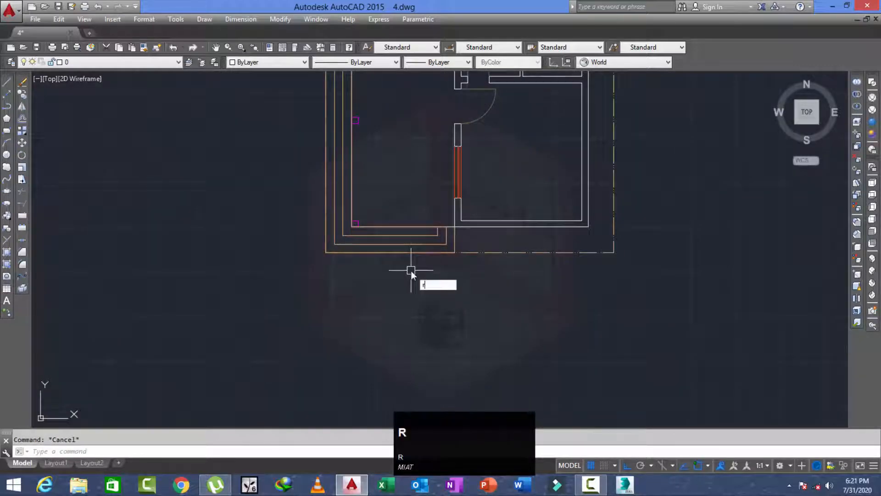
type("ay")
key("space")
scroll(583, 232, "up", 3)
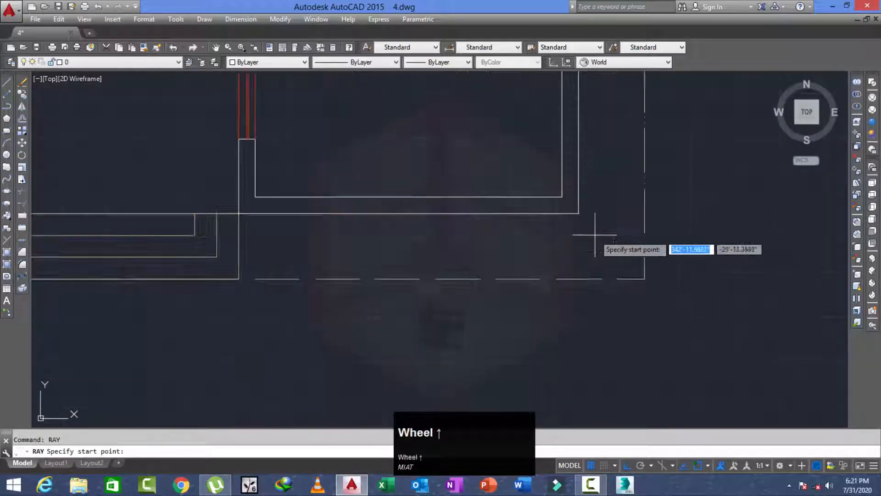
left_click(580, 212)
right_click(577, 336)
scroll(289, 191, "down", 1)
scroll(231, 212, "up", 3)
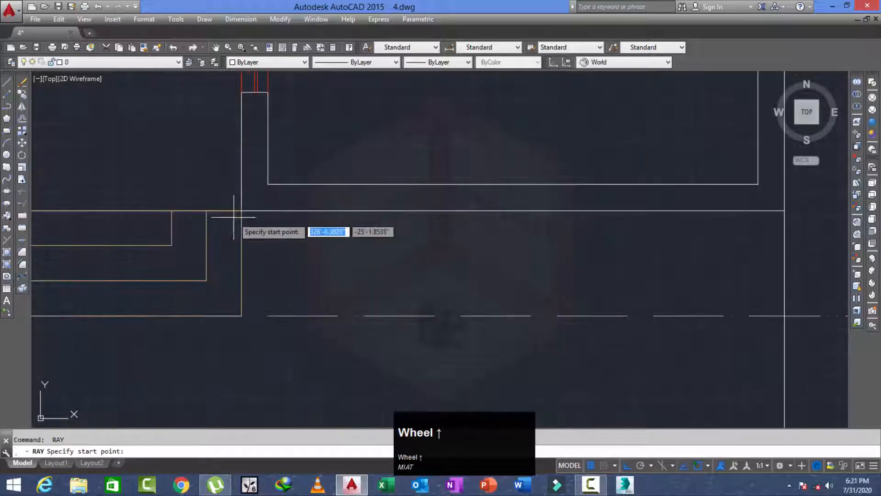
left_click(242, 210)
scroll(248, 369, "down", 3)
mouse_move(240, 334)
middle_mouse_down()
mouse_move(356, 338)
mouse_move(339, 305)
mouse_move(297, 286)
middle_mouse_up()
scroll(345, 204, "up", 2)
scroll(329, 220, "down", 1)
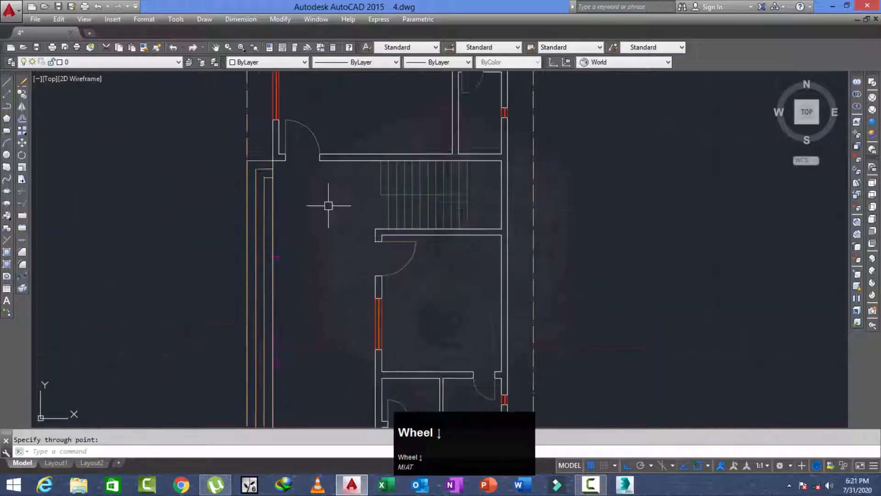
Draw two vertical rays downward from the veranda's lower corner and the other edge of its corner column
middle_click_drag(316, 246, 328, 132)
scroll(327, 132, "down", 1)
middle_click_drag(311, 226, 311, 262)
scroll(317, 366, "up", 2)
key("space")
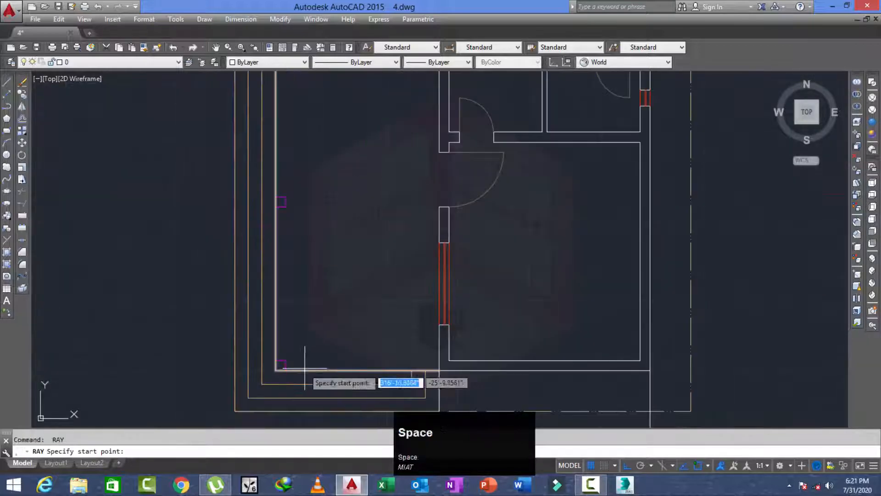
scroll(304, 366, "up", 1)
middle_click_drag(275, 371, 300, 192)
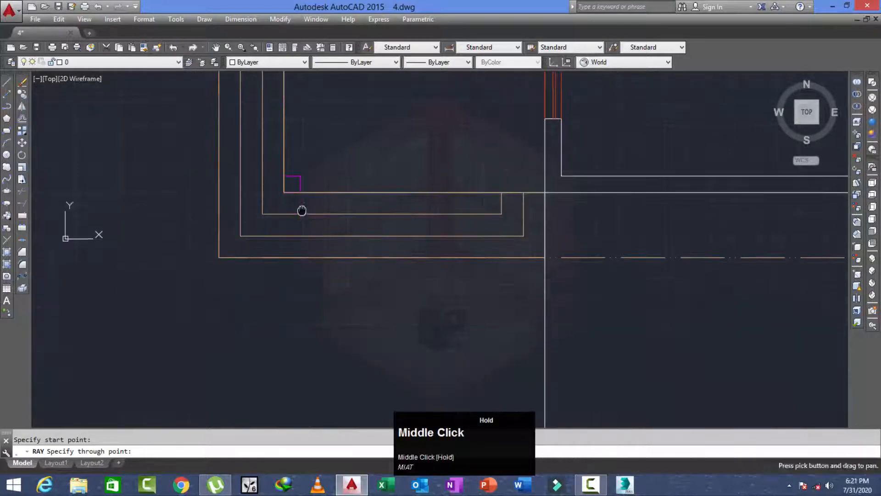
right_click(331, 344)
key("space")
scroll(278, 329, "down", 2)
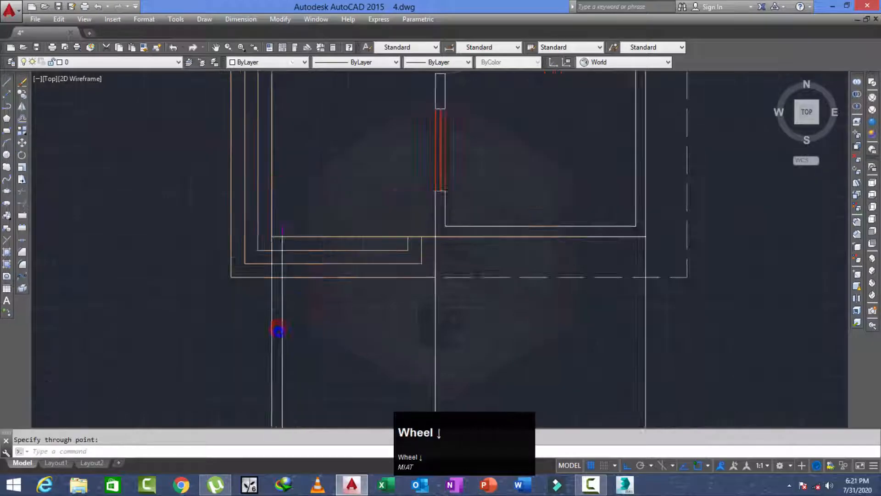
Draw a horizontal ground line below the rotated plan from the leftmost ray to the rightmost ray
mouse_move(276, 330)
middle_mouse_down()
mouse_move(265, 291)
mouse_move(309, 256)
middle_mouse_up()
key("Escape")
key("space")
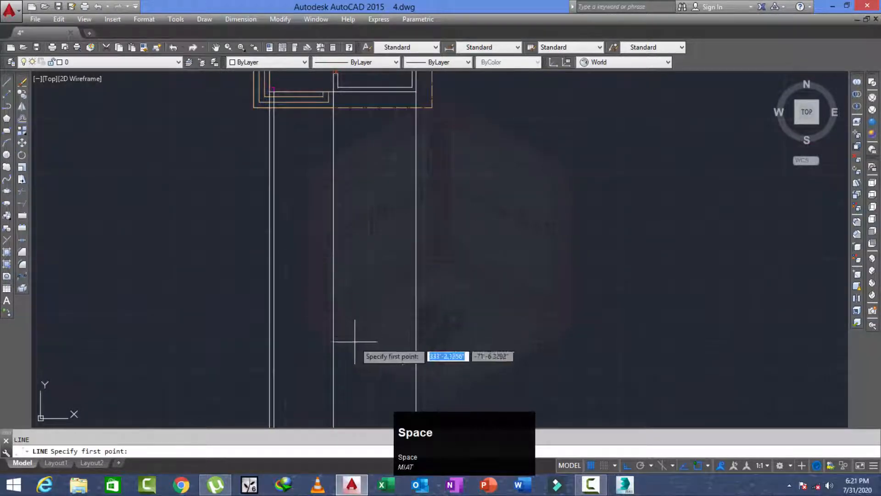
middle_click_drag(289, 372, 269, 335)
scroll(256, 358, "up", 2)
left_click(251, 360)
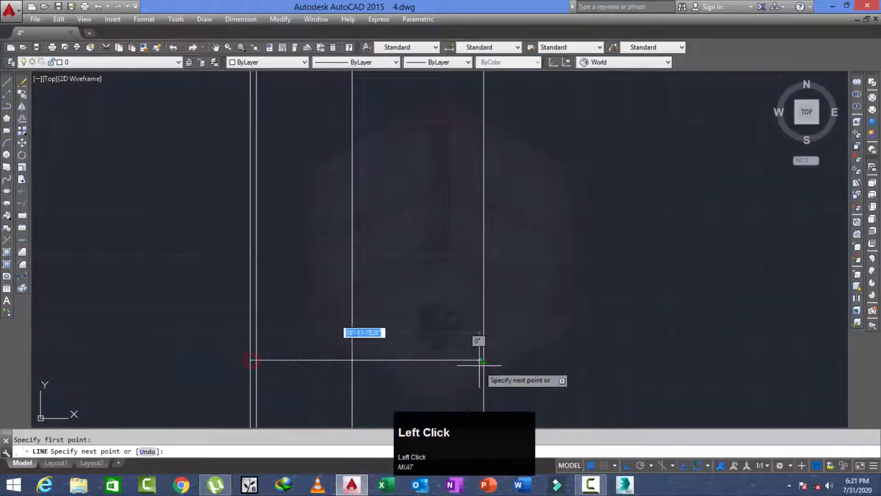
left_click(483, 360)
key("Escape")
Trim the four vertical rays where they extend below the ground line
type("tr")
key("space")
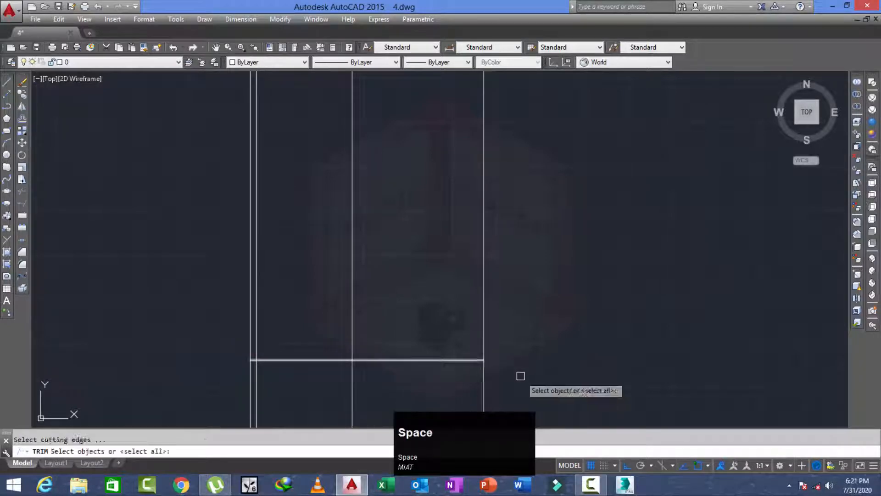
key("space")
left_click(519, 375)
left_click(234, 377)
key("Escape")
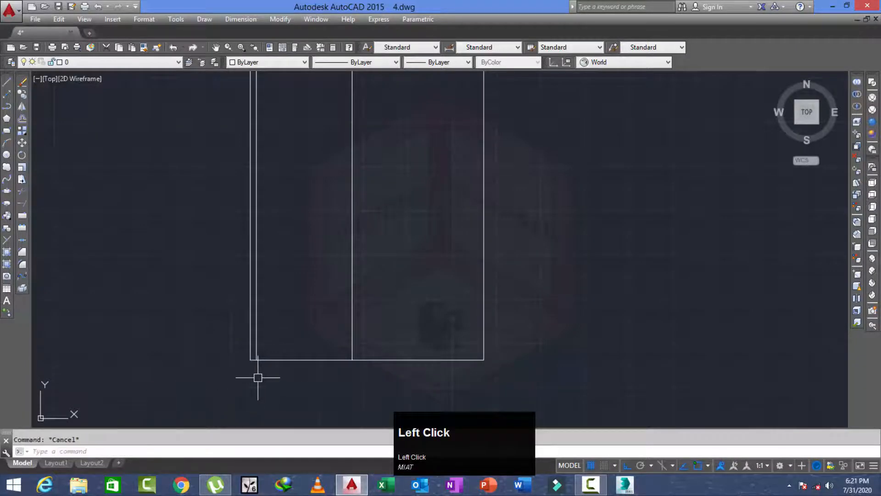
Offset the ground line 2' upward for the plinth level
type("o")
key("space")
type("2")
key("space")
left_click(284, 360)
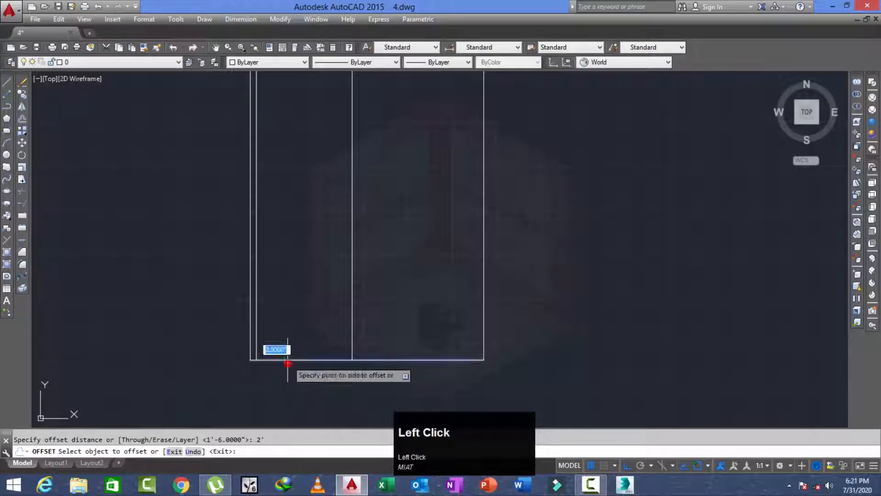
left_click(268, 246)
key("Escape")
Trim the column's inner edge line between the plinth line and the ground line
scroll(297, 320, "up", 1)
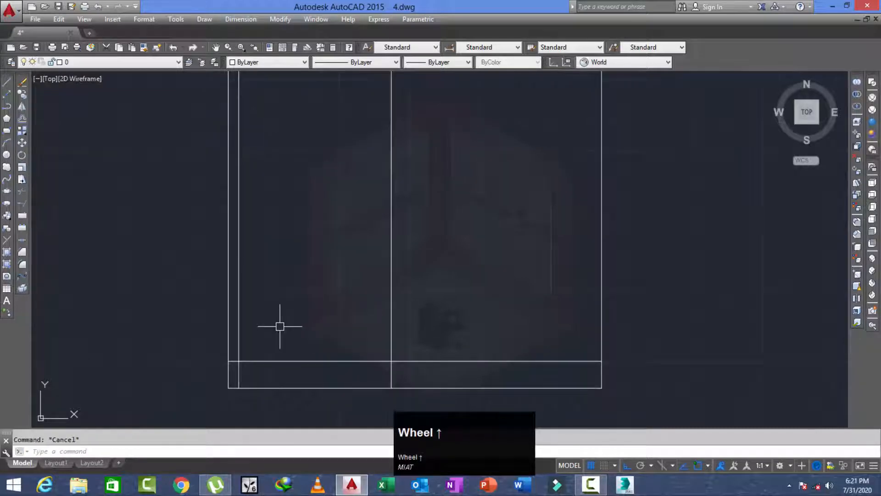
type("tr")
key("space")
key("space")
scroll(312, 343, "down", 1)
scroll(275, 348, "up", 1)
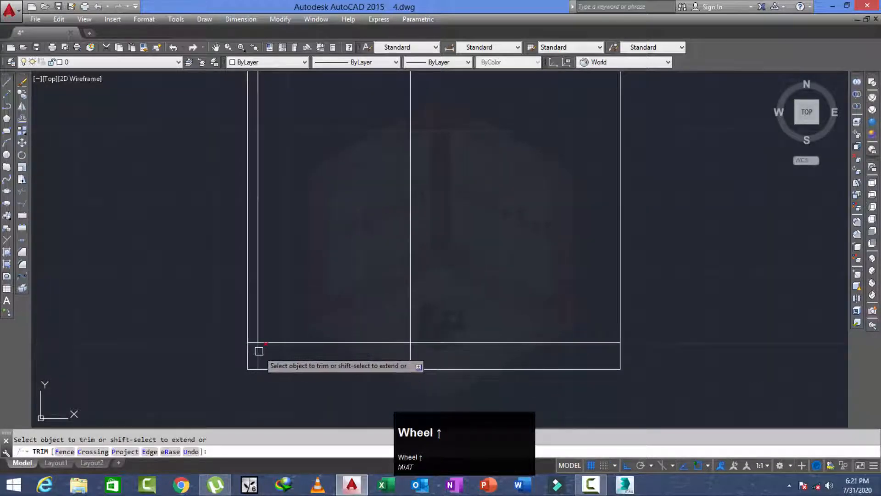
left_click(258, 352)
key("Escape")
Offset the plinth line 11' upward for the wall height
type("o")
key("space")
type("1")
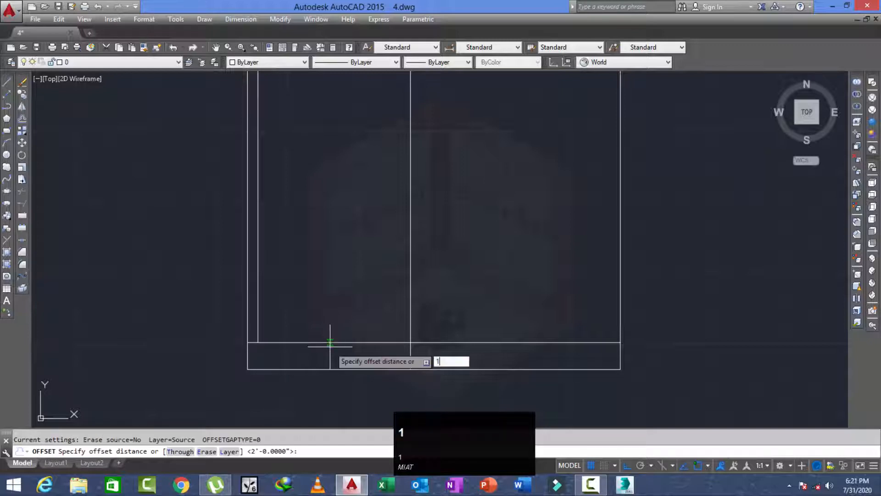
key("space")
left_click(350, 211)
key("Escape")
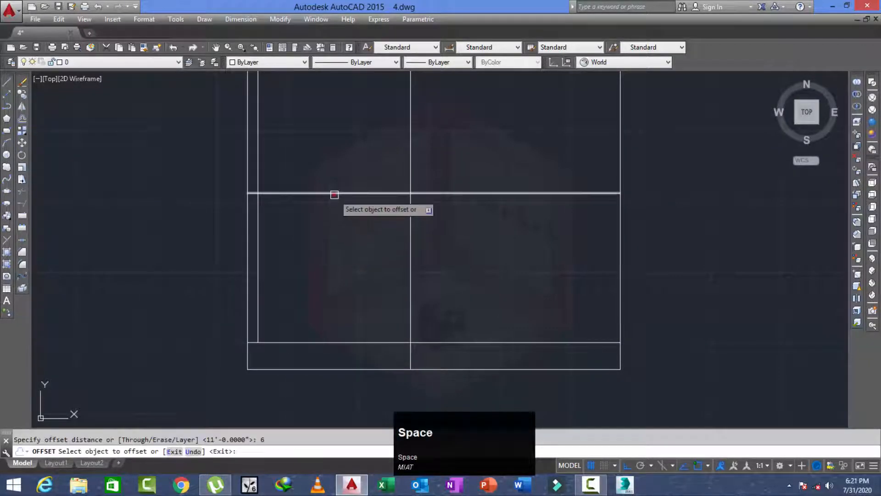
Offset the 11' wall-height line 6" upward and erase the original line
left_click(334, 193)
left_click(325, 131)
scroll(308, 204, "up", 3)
key("Escape")
left_click(327, 145)
left_click(307, 172)
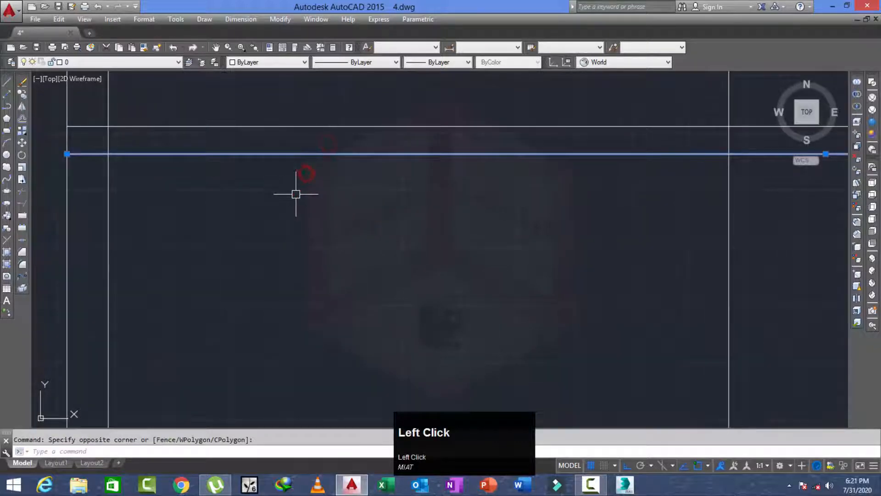
type("e")
key("space")
Trim the four vertical rays where they extend above the elevation's top line
type("tr")
key("space")
key("space")
scroll(291, 195, "down", 3)
scroll(380, 188, "down", 1)
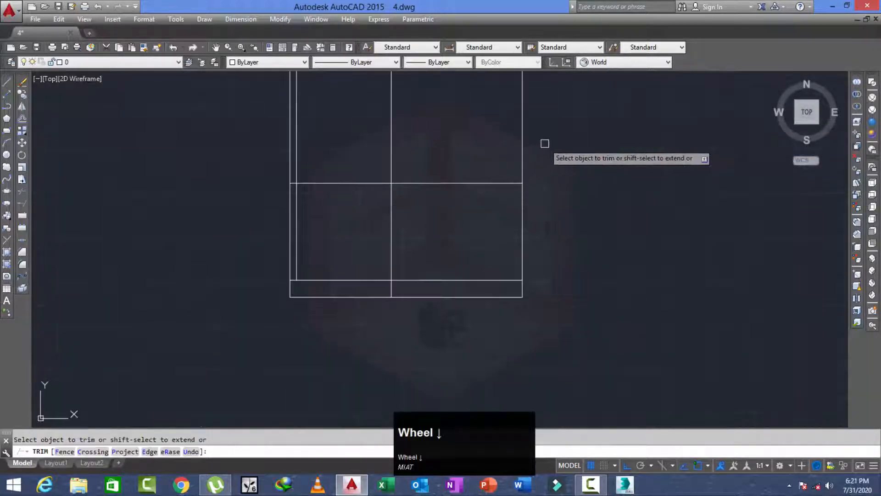
left_click(547, 143)
left_click(224, 152)
key("Escape")
Draw vertical rays downward from both jambs of the door opening beside the stairs, through the side elevation
scroll(225, 151, "down", 2)
middle_click_drag(223, 149, 225, 266)
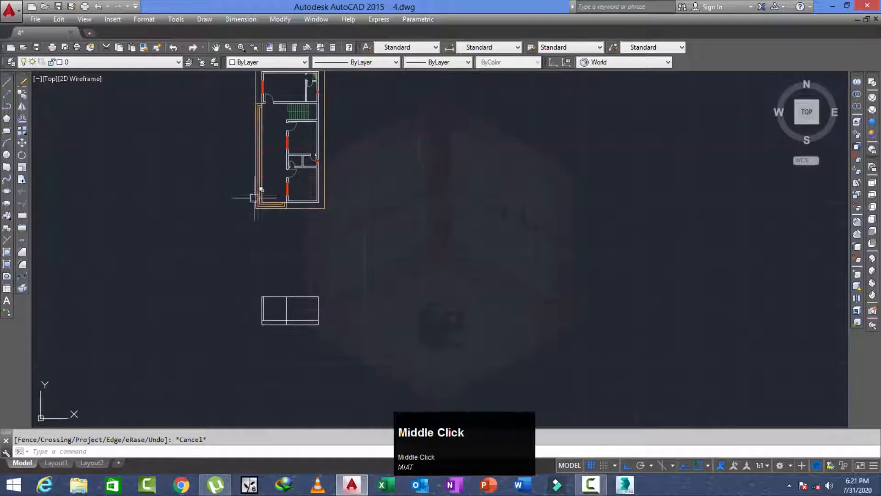
scroll(261, 111, "up", 3)
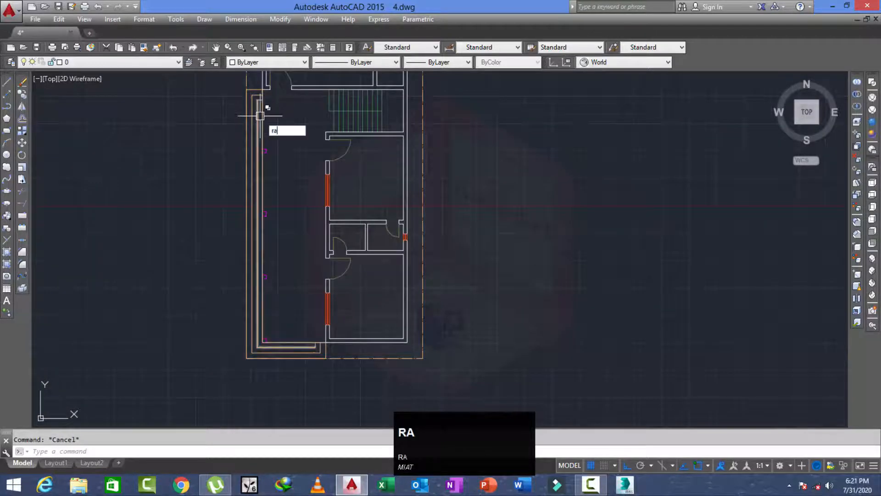
key("space")
middle_click_drag(275, 109, 271, 138)
scroll(313, 132, "up", 3)
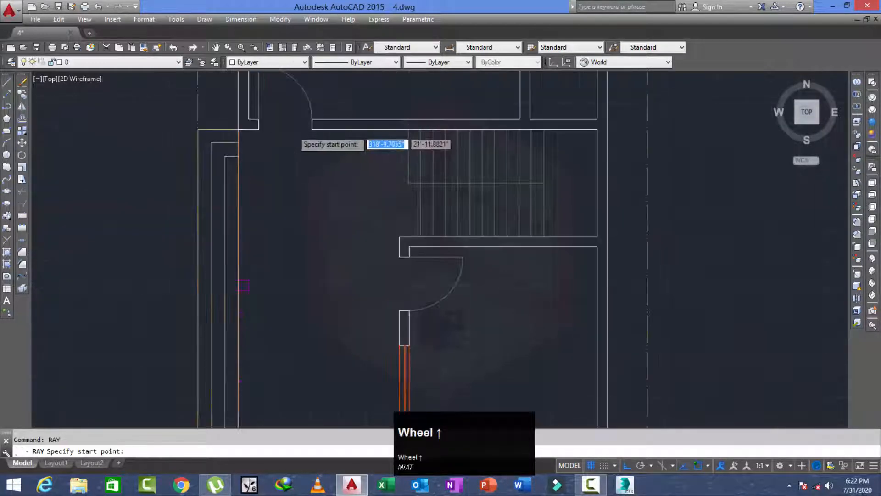
left_click(323, 129)
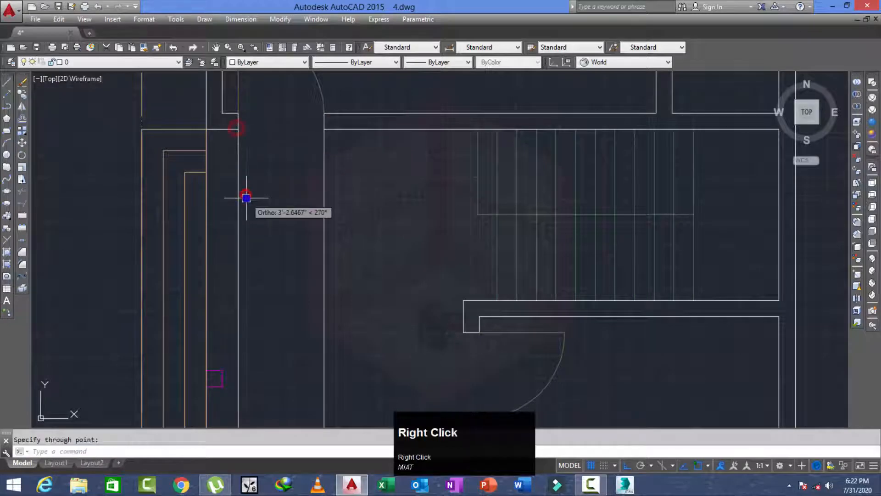
scroll(247, 198, "down", 4)
middle_click_drag(251, 261, 280, 167)
scroll(280, 167, "down", 1)
scroll(284, 335, "up", 4)
key("Escape")
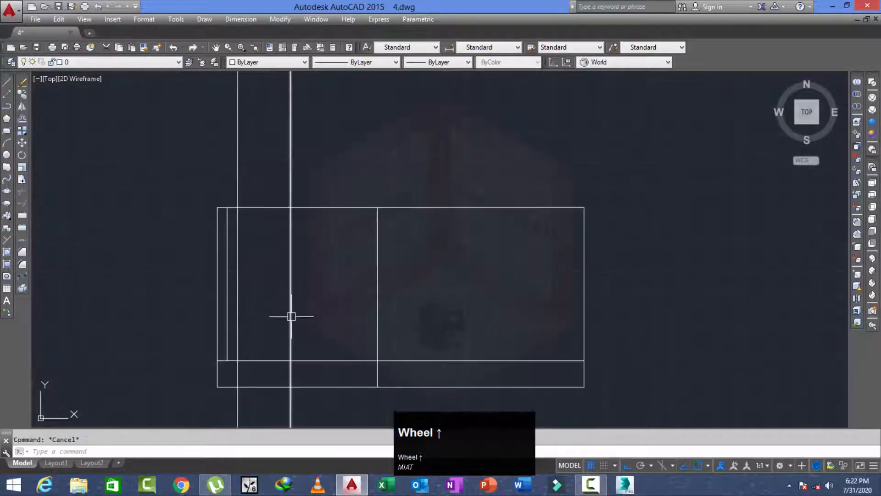
Draw a horizontal line along the plinth level between the two door jamb rays
key("space")
scroll(234, 366, "up", 3)
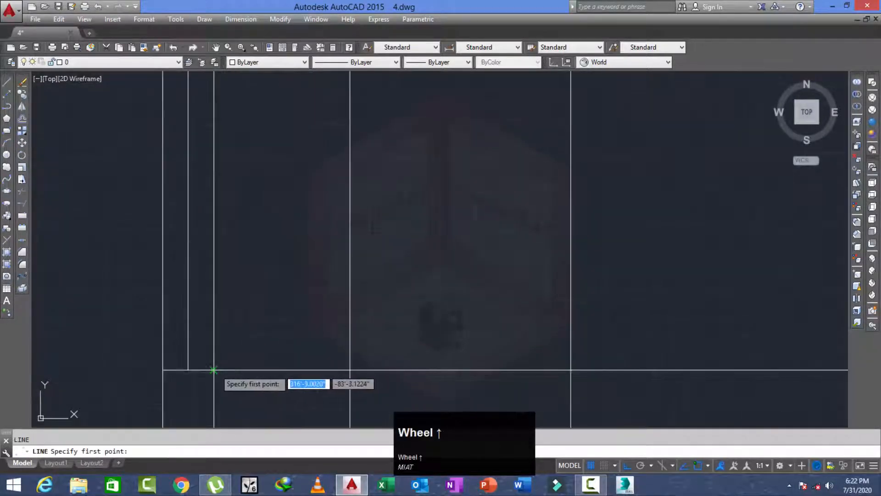
right_click(350, 367)
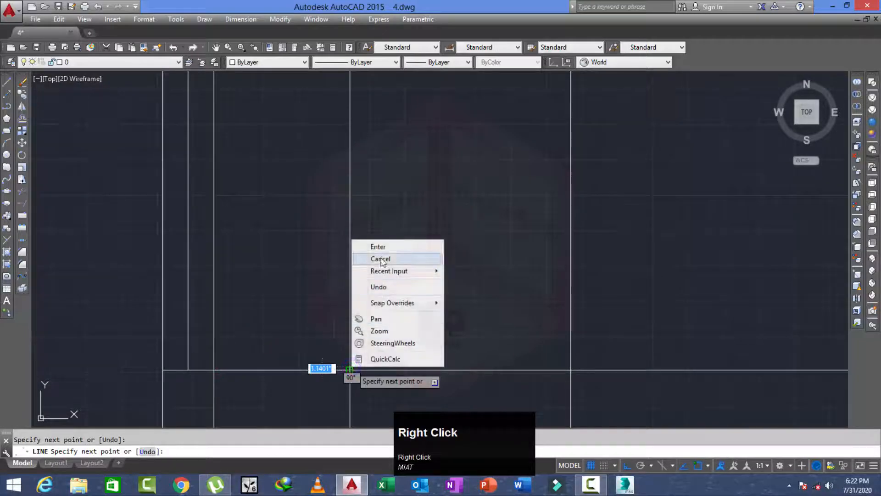
left_click(383, 246)
Move the last-drawn horizontal line between the door jamb rays 7' upward as the door head
type("m")
key("space")
type("l")
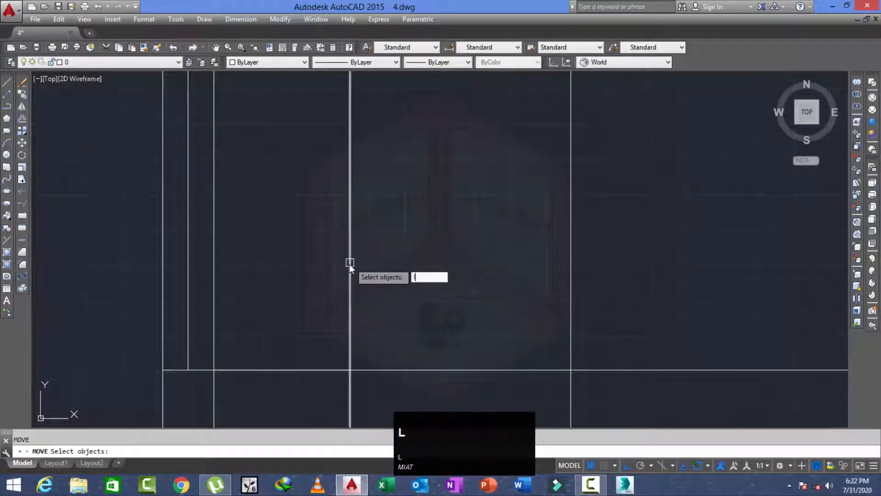
key("space")
key("space")
left_click(382, 271)
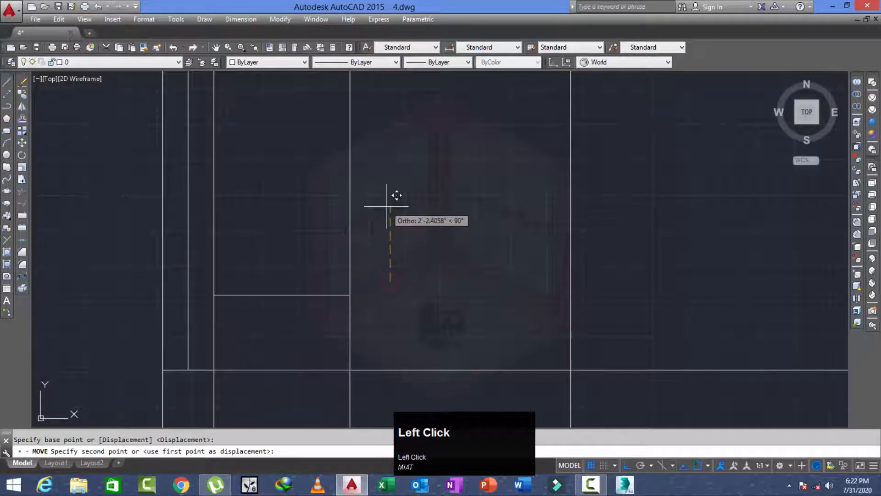
type("7")
key("space")
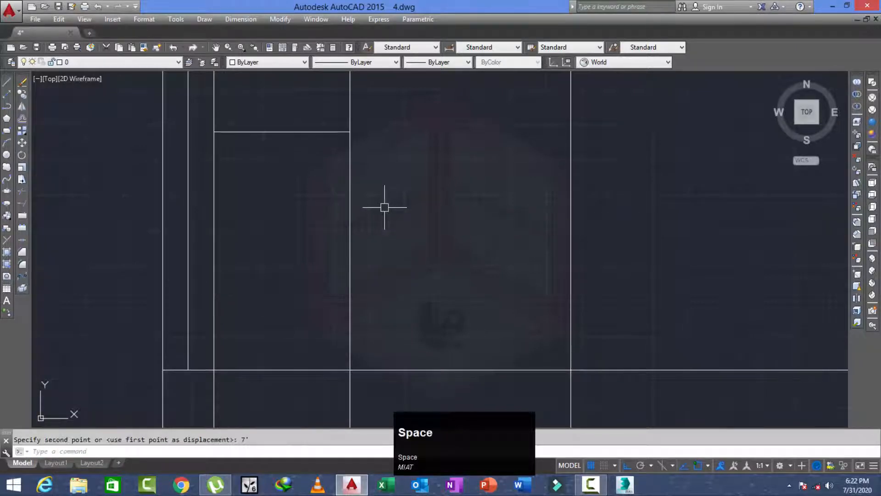
type("o")
key("space")
key("Escape")
Trim the two door jamb rays above the door head and within the plinth band below the door
scroll(360, 203, "down", 3)
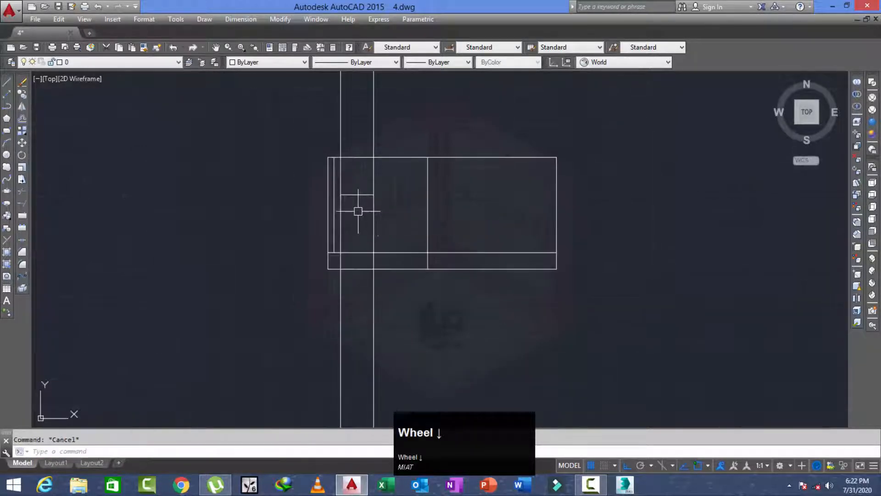
scroll(358, 206, "up", 1)
type("tr")
key("space")
key("space")
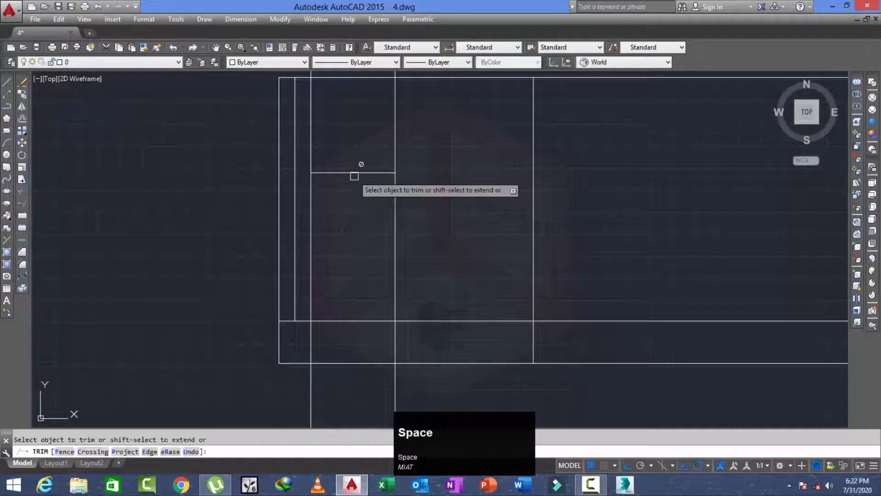
left_click(400, 135)
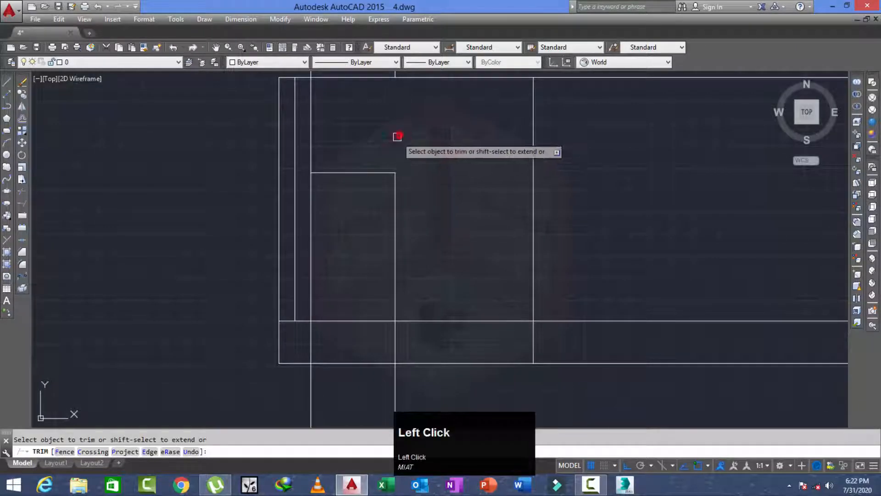
left_click(429, 337)
left_click(303, 341)
scroll(303, 341, "down", 2)
key("Escape")
Erase the leftover pieces of the door jamb rays above and below the side elevation
left_click(384, 159)
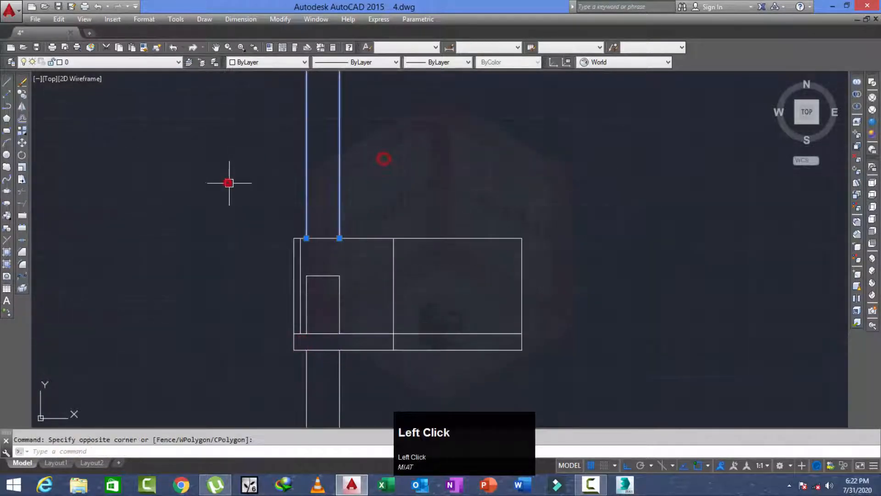
left_click(243, 195)
type("e")
key("space")
left_click(229, 398)
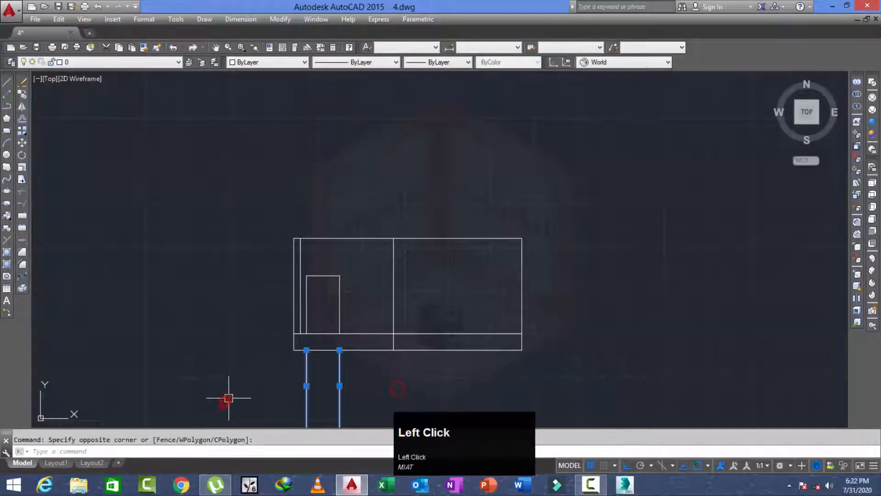
Copy a stepped corner moulding from the front elevation's veranda arch to the inner post line of the side elevation
scroll(228, 282, "down", 3)
middle_click_drag(137, 284, 407, 318)
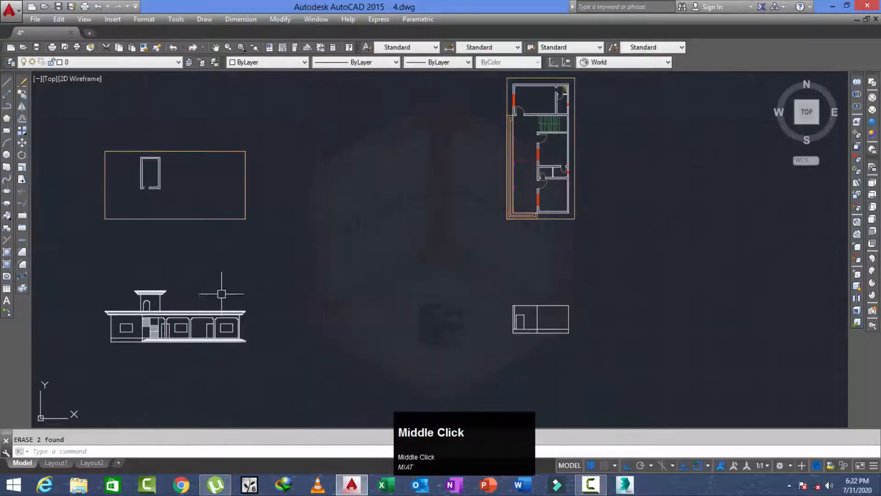
scroll(202, 321, "up", 4)
middle_click_drag(261, 303, 241, 307)
scroll(243, 296, "down", 3)
scroll(230, 292, "up", 3)
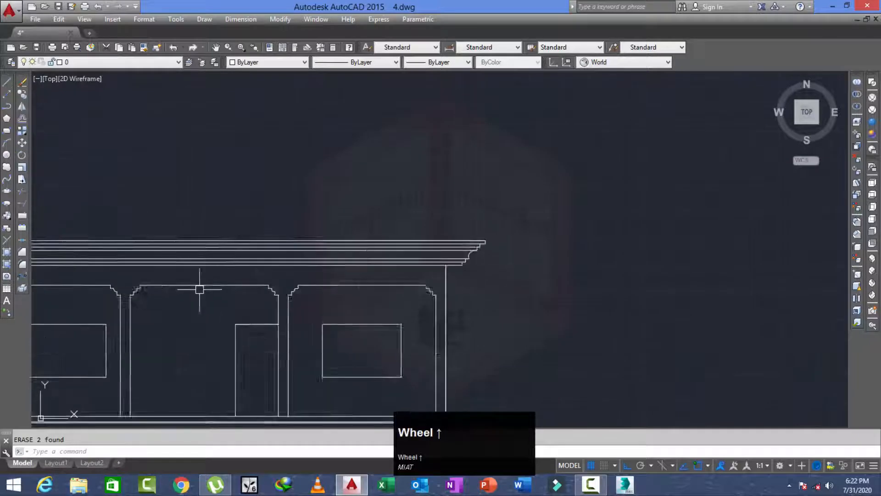
key("Escape")
scroll(268, 298, "up", 4)
middle_click_drag(350, 289, 374, 286)
type("c")
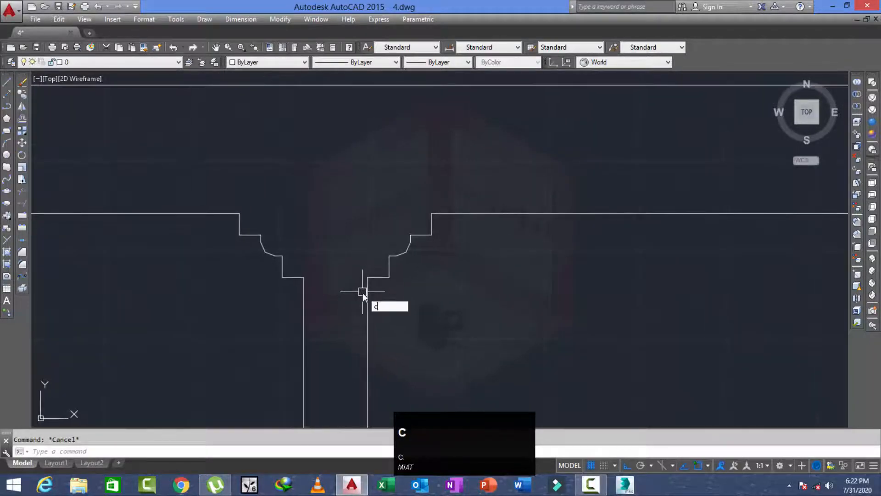
right_click(392, 284)
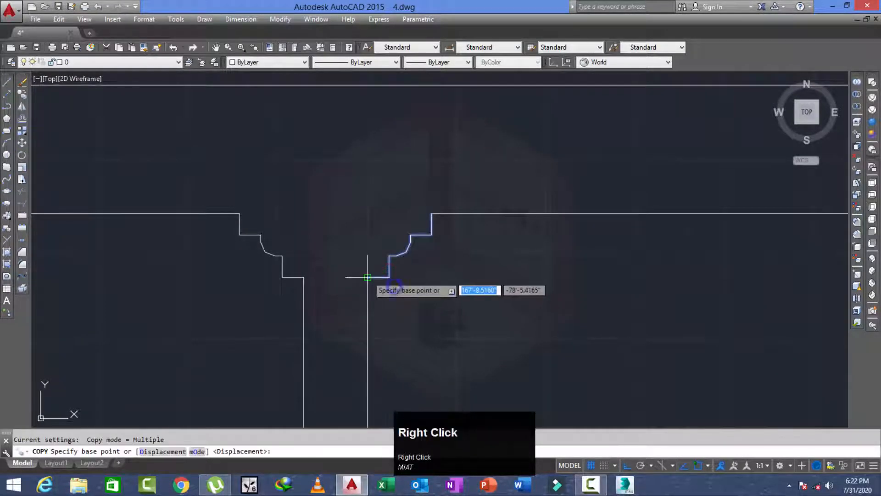
left_click(368, 277)
scroll(368, 277, "down", 6)
scroll(404, 243, "up", 5)
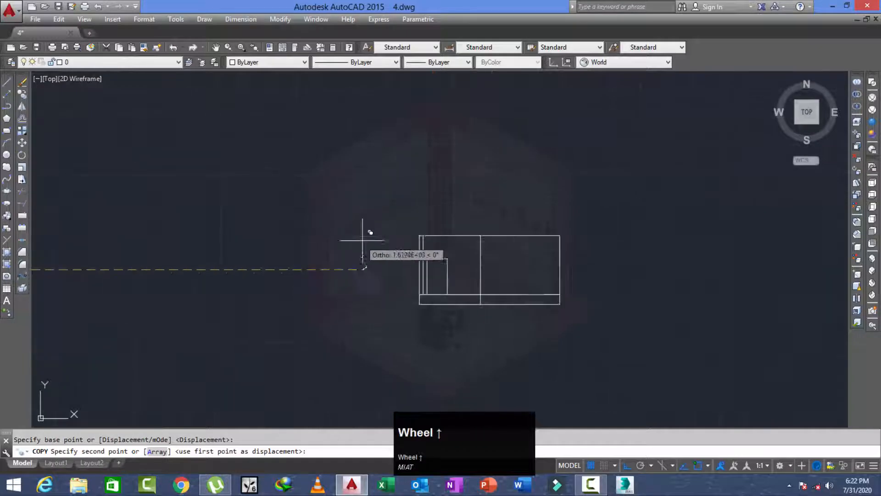
left_click(418, 260)
middle_click_drag(420, 243, 248, 250)
key("Escape")
Offset the side elevation's top line 18" downward
type("o")
key("Return")
type("18")
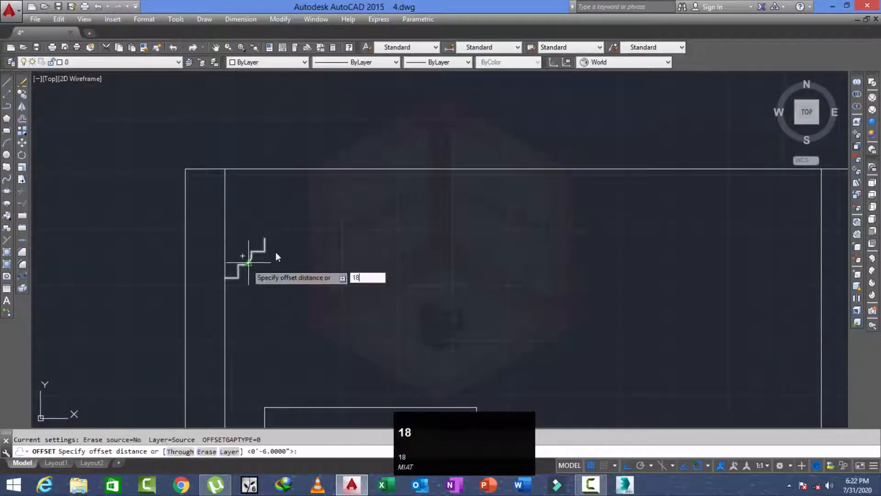
key("space")
left_click(303, 169)
left_click(294, 215)
key("Escape")
Move the copied corner moulding down so its upper end meets the 18" offset line
scroll(288, 263, "up", 4)
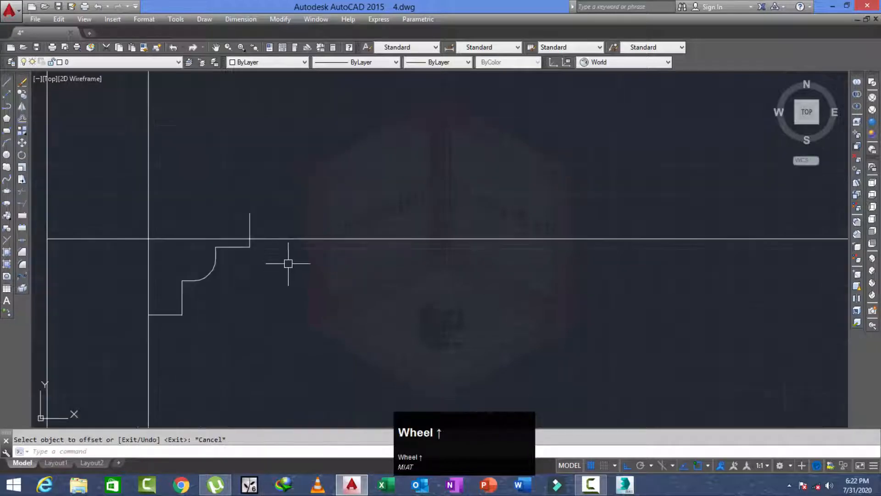
scroll(206, 280, "up", 2)
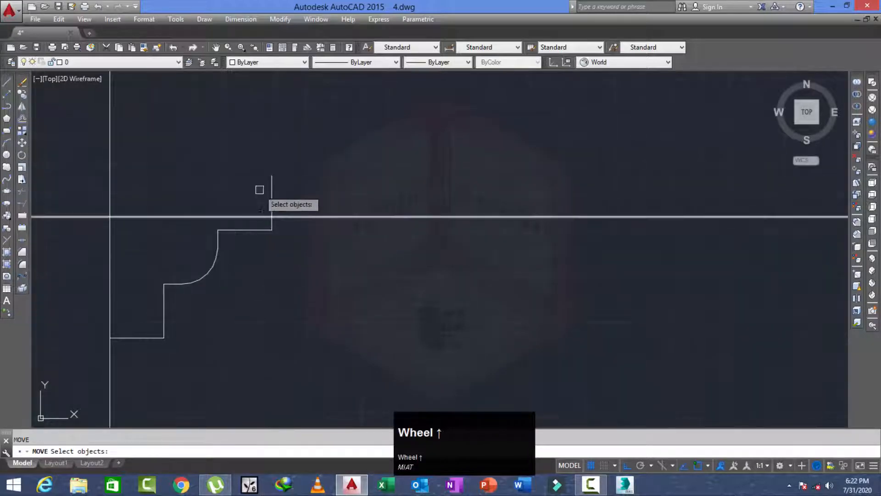
right_click(270, 178)
left_click(270, 178)
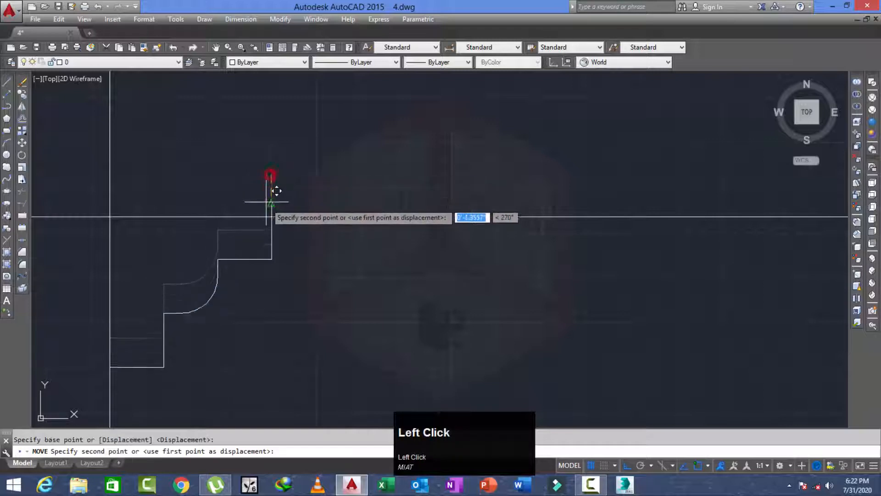
left_click(270, 217)
scroll(108, 357, "down", 5)
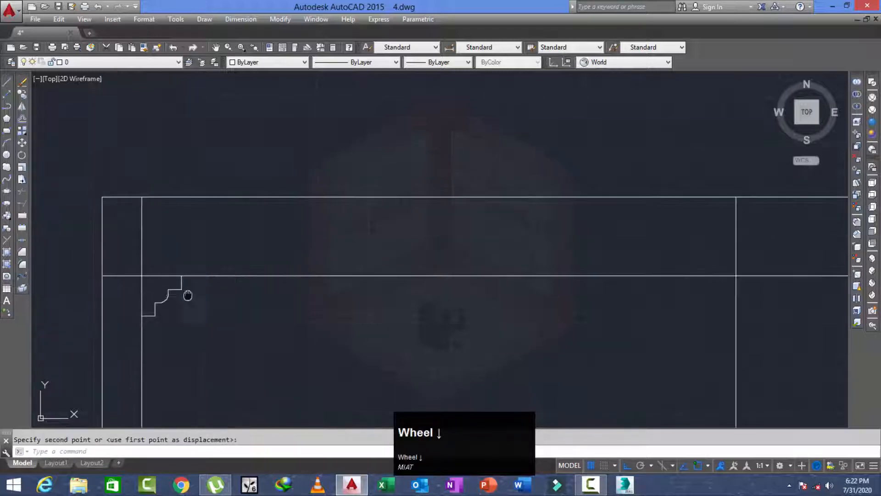
Trim the offset line where it extends past the inner post line and the middle wall line
middle_click(170, 296)
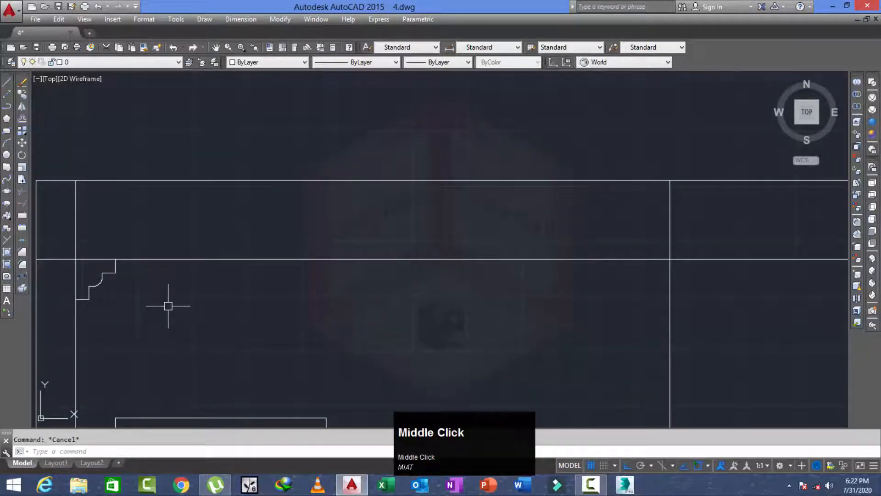
key("space")
left_click(720, 240)
left_click(705, 282)
scroll(74, 274, "up", 1)
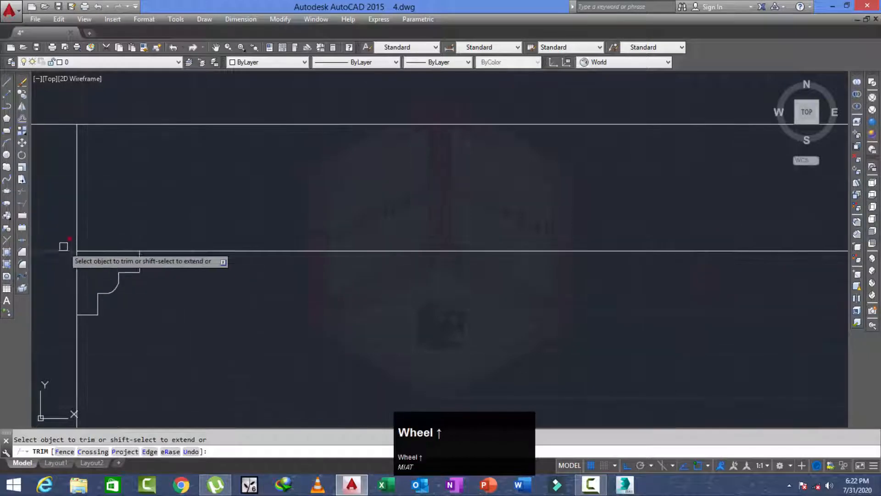
left_click(56, 240)
left_click(52, 260)
scroll(100, 257, "down", 2)
key("Escape")
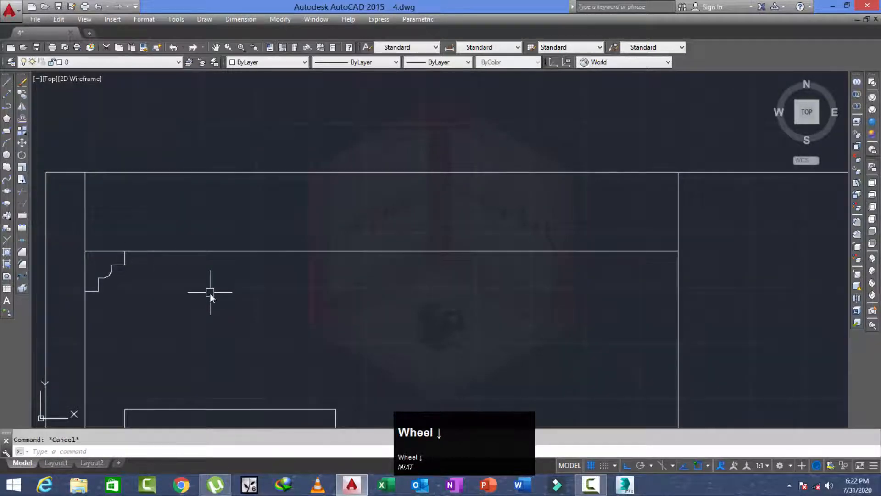
Mirror the corner moulding about the midpoint of the offset line, keeping the original
scroll(153, 275, "down", 1)
right_click(296, 261)
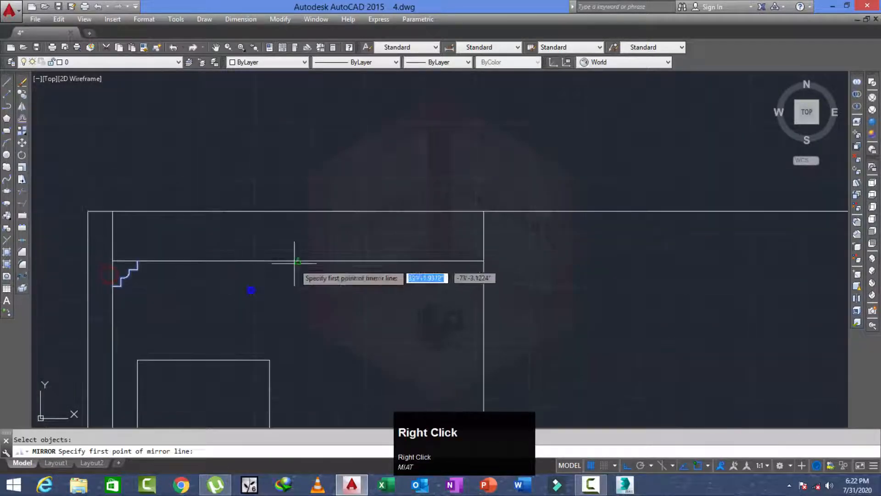
left_click(269, 151)
right_click(270, 139)
left_click(282, 147)
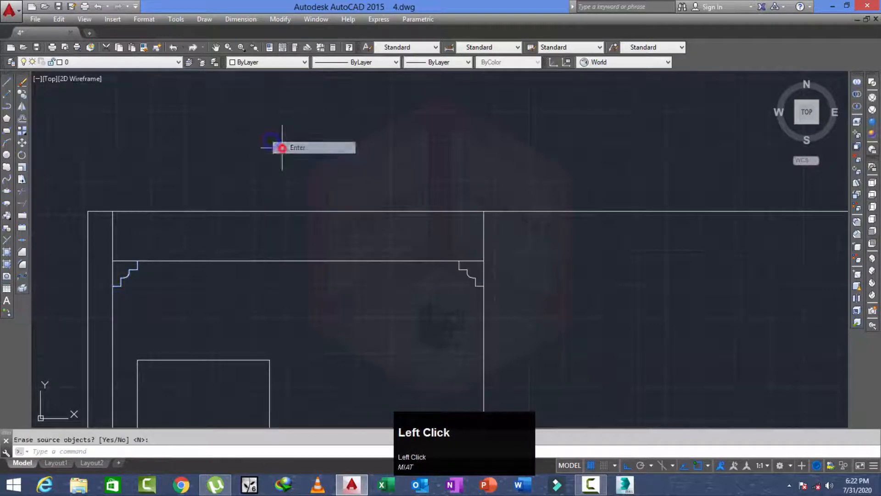
Trim the post line between the offset line and the left moulding, and try trimming the offset line's end beyond the moulding
key("space")
scroll(102, 253, "up", 2)
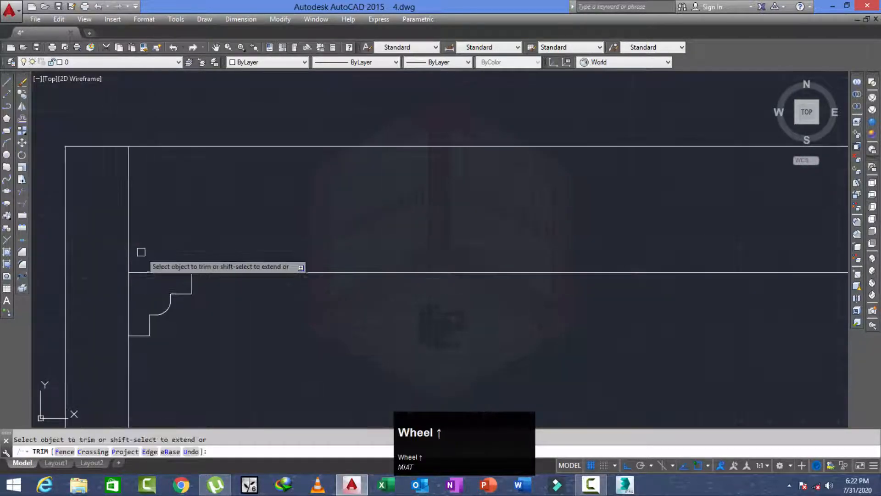
left_click(144, 243)
left_click(117, 282)
scroll(107, 267, "down", 2)
scroll(152, 266, "up", 2)
scroll(104, 272, "up", 5)
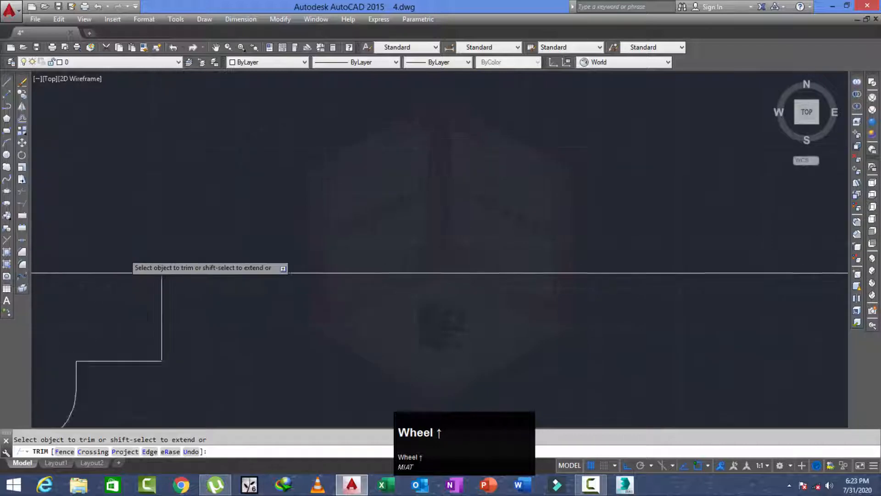
left_click(125, 253)
left_click(79, 297)
scroll(115, 276, "down", 5)
middle_click_drag(138, 292, 148, 290)
scroll(144, 298, "down", 5)
middle_click(139, 310)
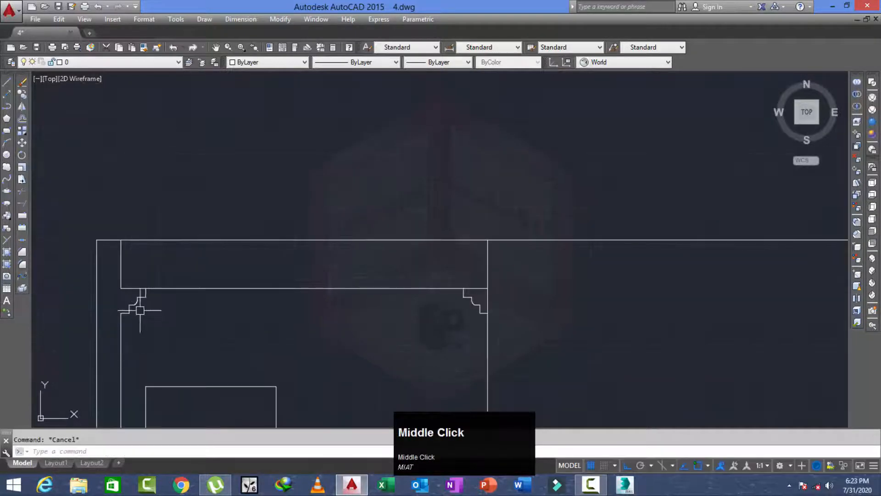
Move the left corner moulding up so its upper end touches the horizontal offset line
type("m")
key("space")
scroll(136, 310, "up", 4)
scroll(179, 220, "up", 3)
scroll(252, 226, "up", 3)
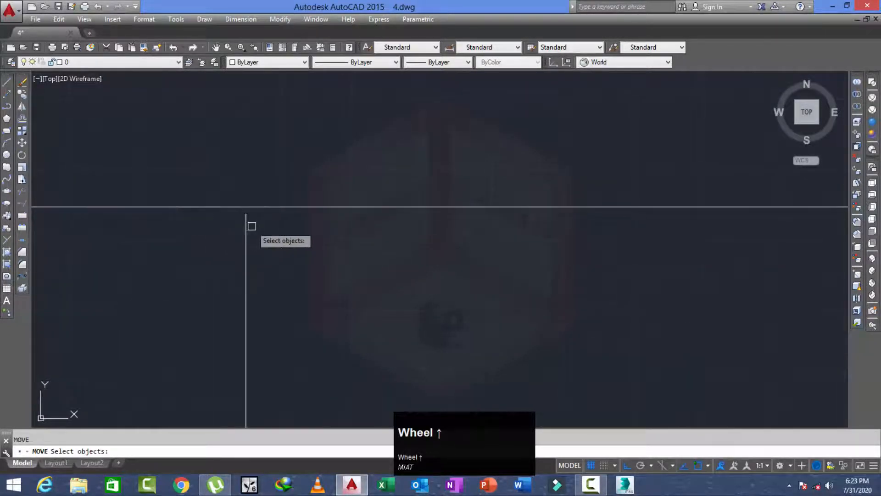
right_click(246, 234)
left_click(245, 214)
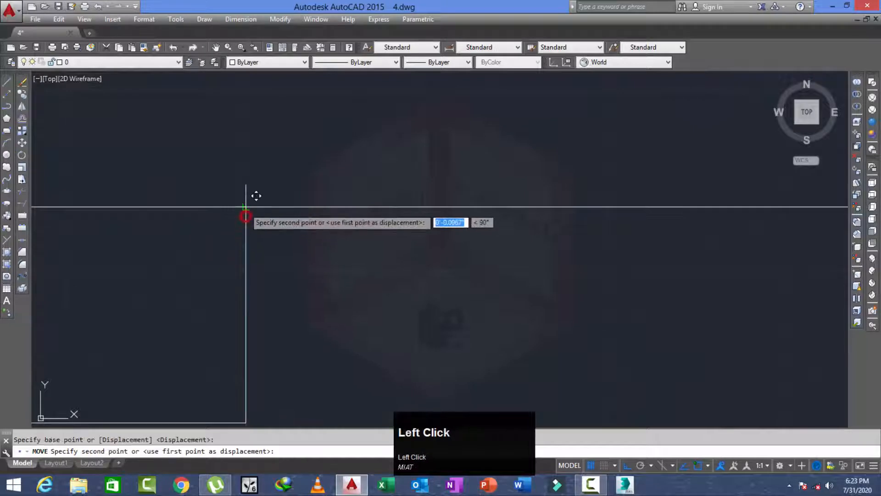
left_click(246, 206)
Extend the inner post line up to the lower end of the left corner moulding
scroll(200, 232, "down", 4)
middle_click_drag(158, 251, 206, 240)
scroll(205, 240, "down", 1)
scroll(157, 295, "up", 6)
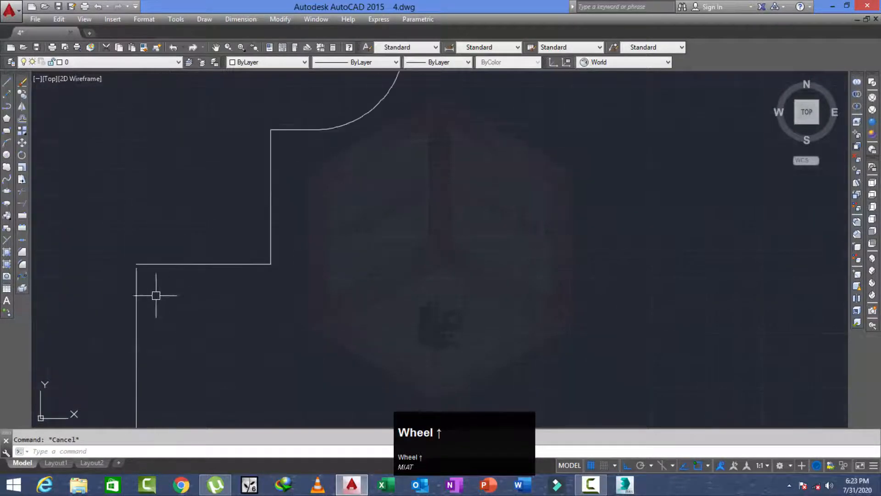
key("space")
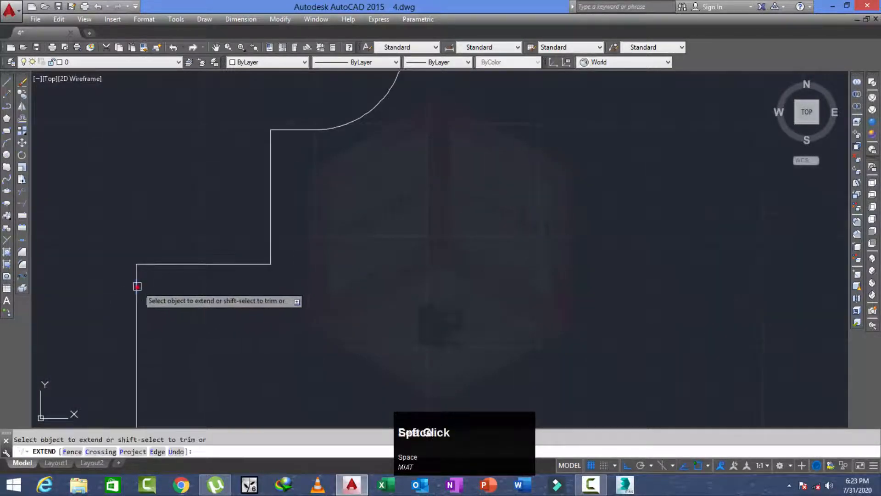
scroll(83, 285, "down", 5)
key("Escape")
Move the mirrored corner moulding up so its upper end touches the horizontal offset line
scroll(346, 252, "up", 6)
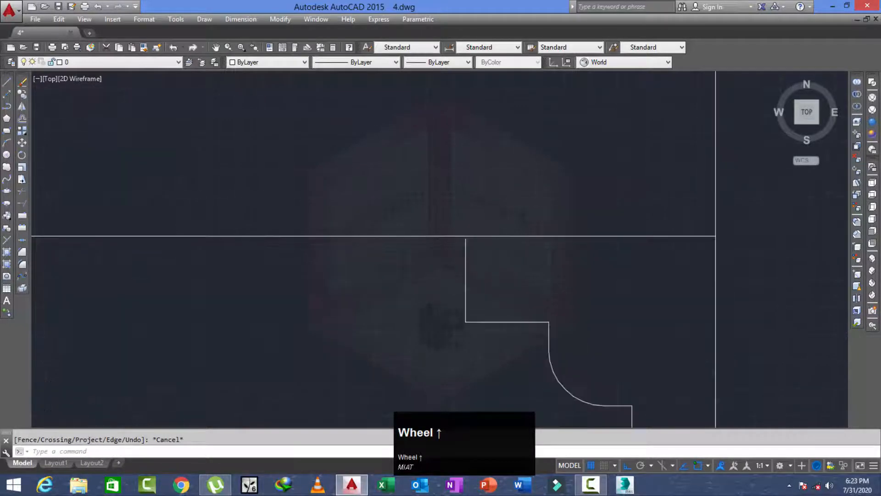
scroll(468, 269, "up", 3)
key("space")
scroll(467, 270, "up", 4)
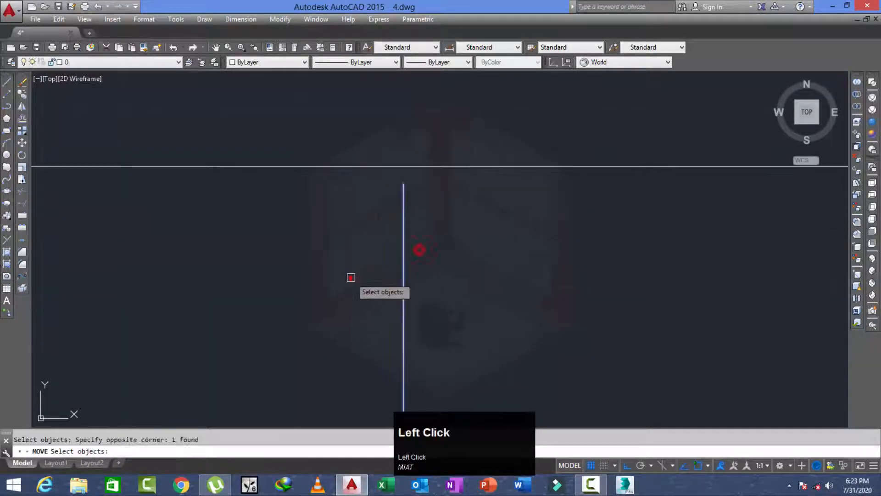
right_click(367, 248)
left_click(403, 182)
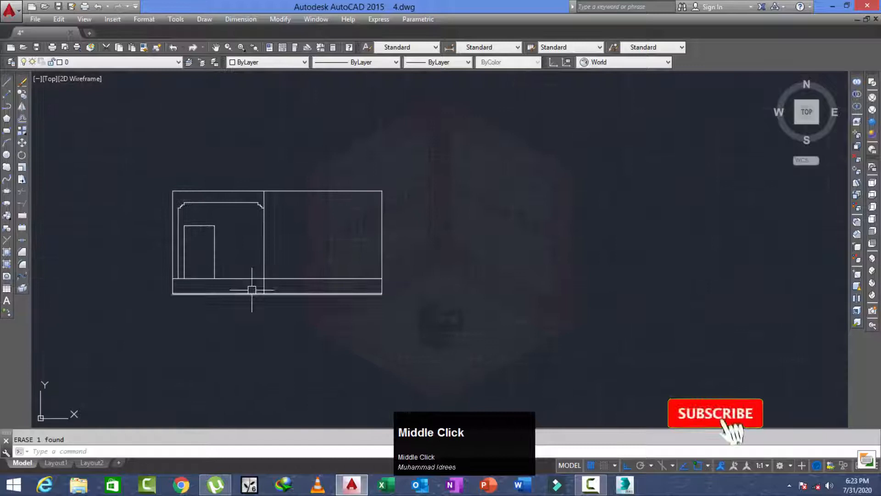
Trim the plinth line to the right of the middle wall line in the side elevation
scroll(279, 278, "up", 2)
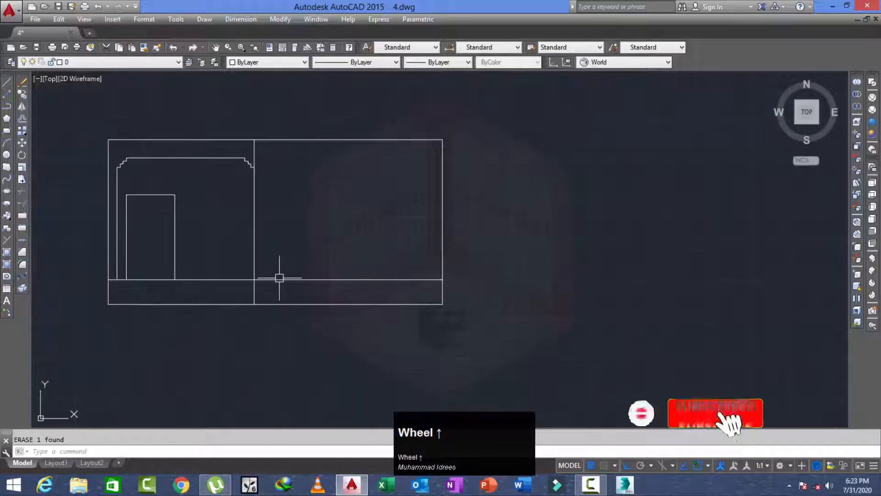
key("Escape")
type("tr")
key("space")
key("space")
left_click(338, 269)
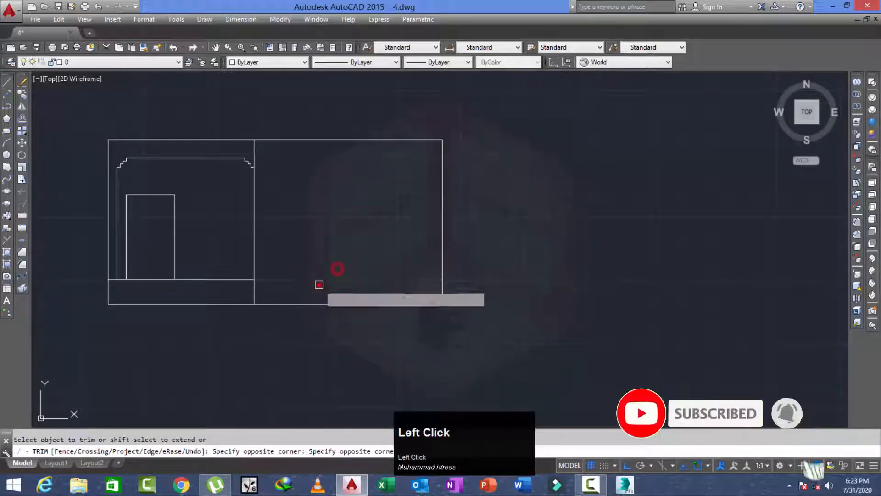
Trim the plinth line below the window on the left-hand wall block of the front elevation
left_click(319, 284)
scroll(306, 278, "down", 4)
key("Escape")
middle_click_drag(304, 140, 303, 188)
scroll(312, 227, "up", 4)
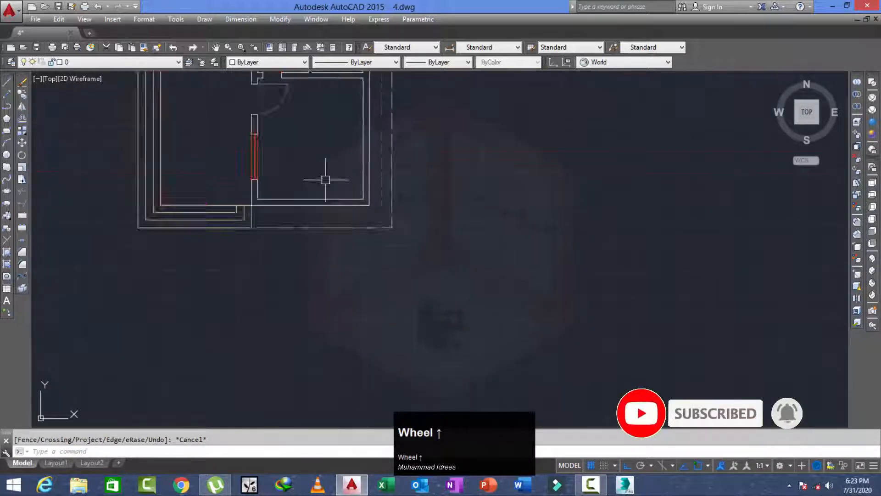
scroll(317, 200, "down", 4)
middle_click_drag(247, 275, 574, 248)
scroll(221, 287, "up", 6)
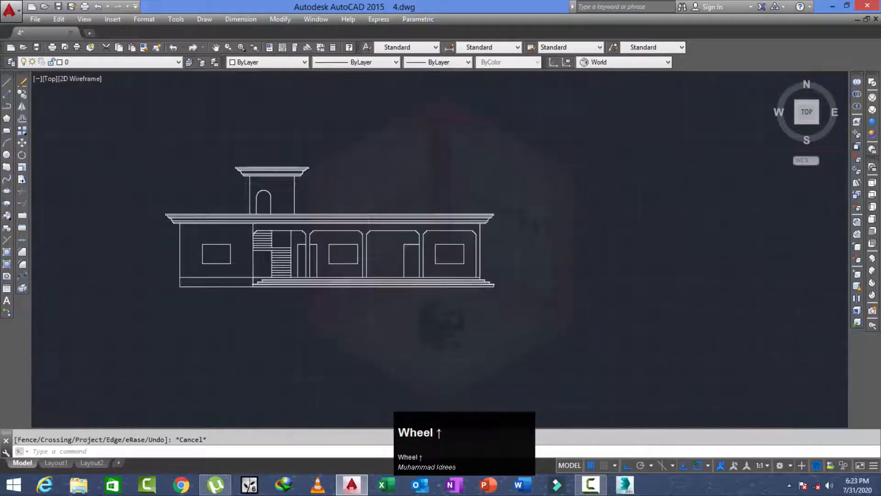
type("tr")
key("space")
key("space")
scroll(239, 281, "down", 4)
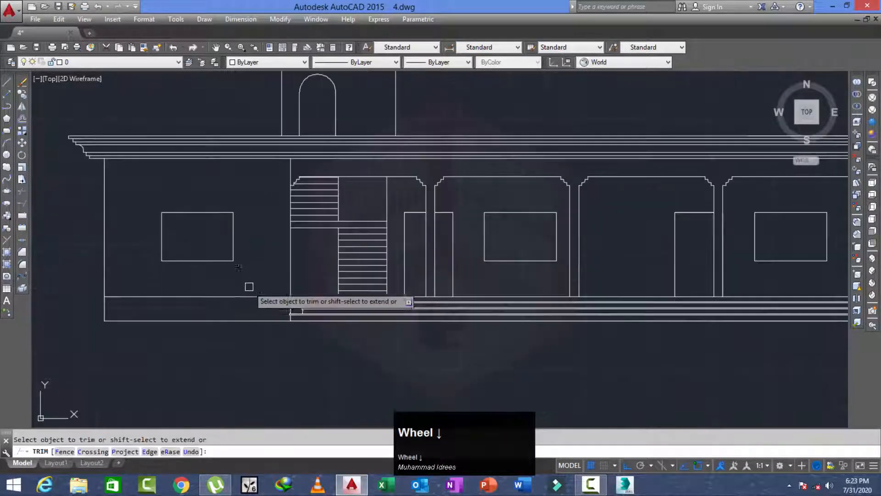
left_click(246, 288)
left_click(232, 314)
scroll(172, 299, "down", 2)
scroll(268, 313, "up", 4)
scroll(232, 319, "up", 1)
key("Escape")
key("Escape")
scroll(117, 300, "down", 4)
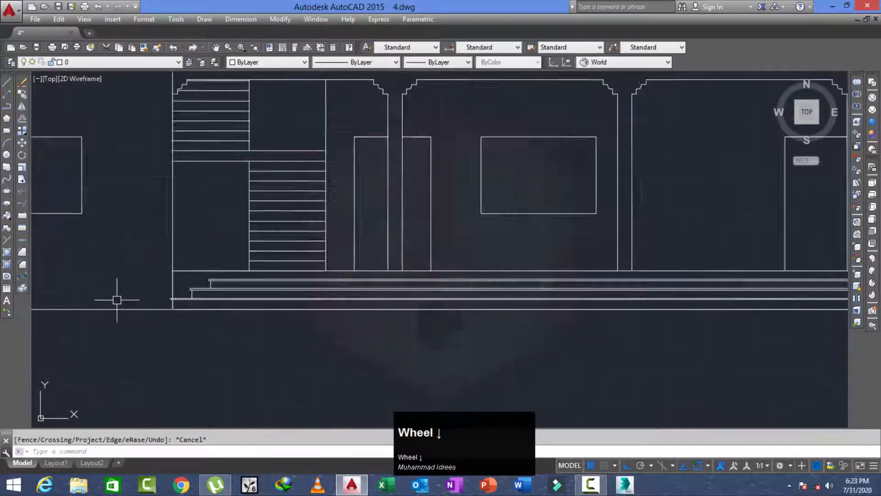
Project a vertical ray down from the right end of the outermost veranda step in the rotated floor plan
middle_click_drag(217, 323, 171, 336)
scroll(171, 336, "down", 3)
middle_click_drag(231, 305, 213, 300)
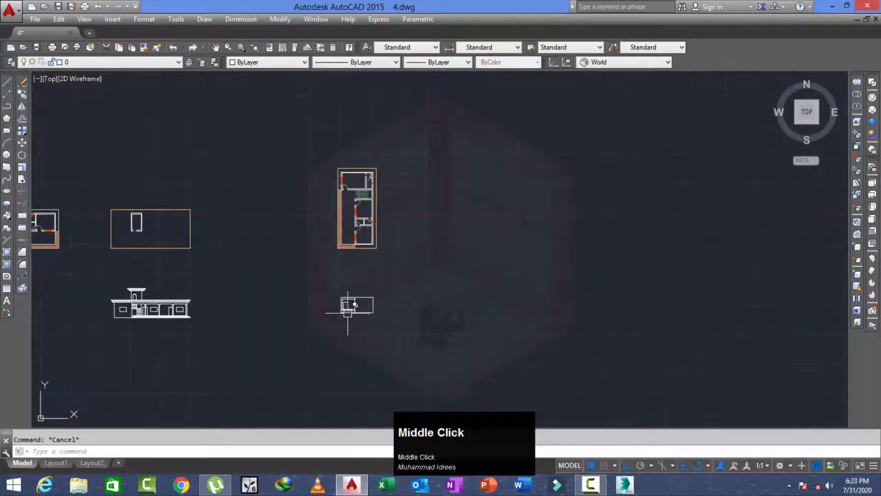
scroll(350, 301, "up", 8)
scroll(344, 310, "down", 6)
middle_click(338, 271)
scroll(338, 258, "up", 4)
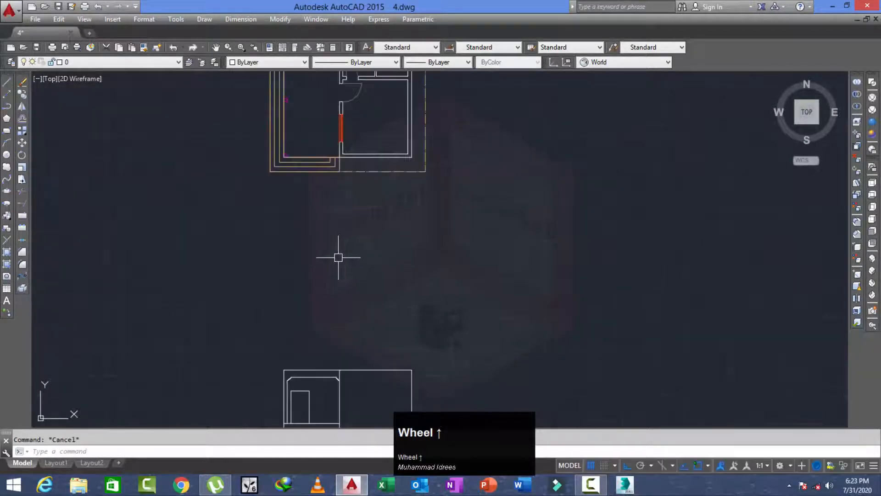
type("ra")
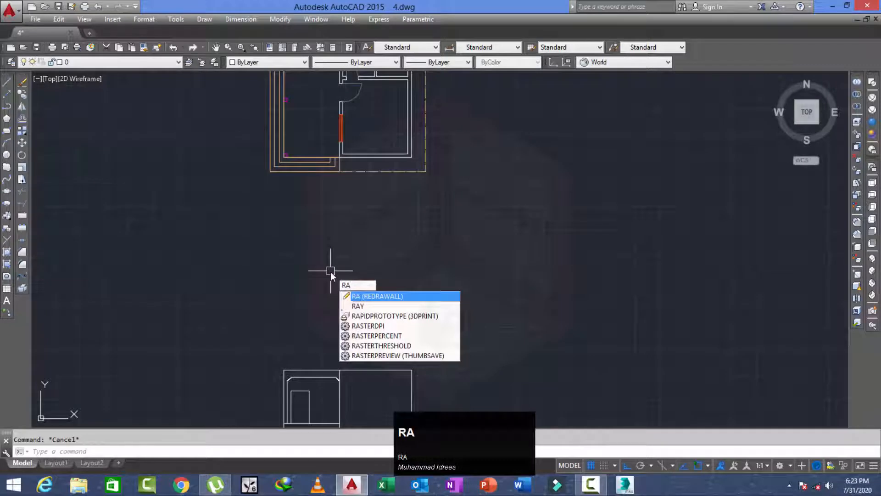
key("space")
scroll(325, 183, "up", 2)
scroll(325, 183, "up", 2)
left_click(347, 141)
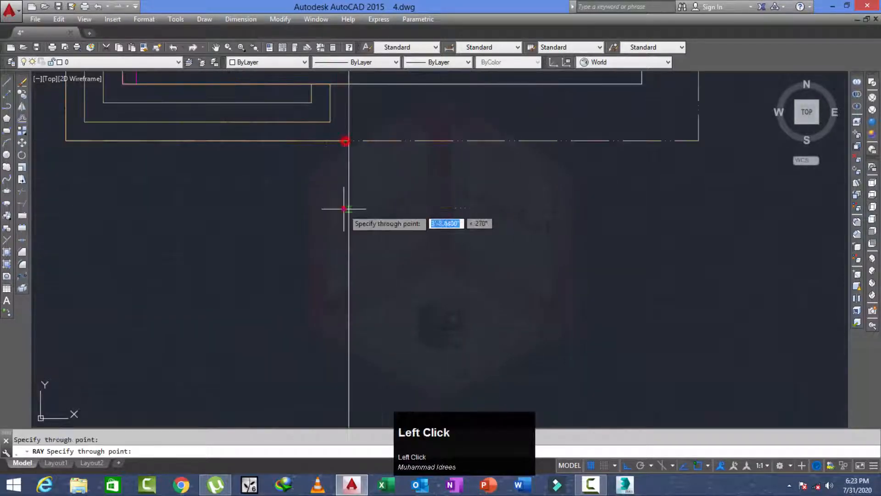
left_click(343, 210)
key("space")
Project vertical rays down from the right ends of the middle and innermost veranda steps
key("space")
left_click(330, 122)
left_click(313, 206)
right_click(313, 206)
key("space")
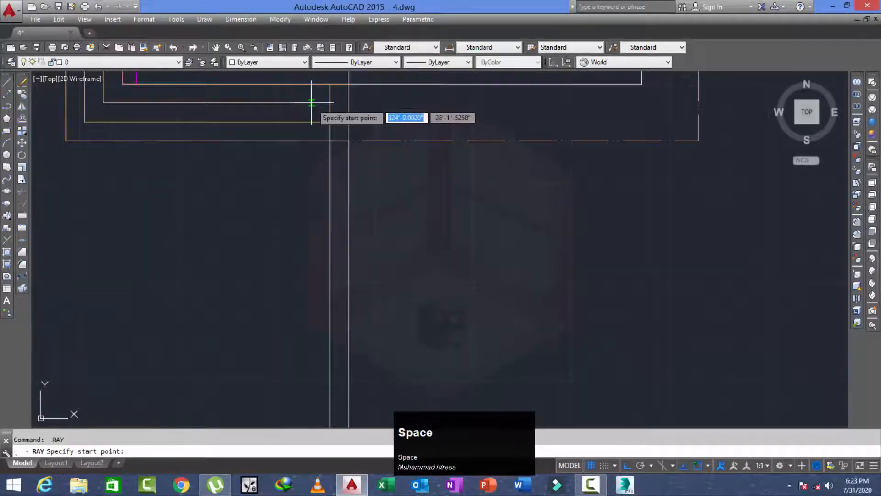
left_click(311, 103)
left_click(295, 218)
right_click(295, 218)
Project vertical rays down from the lower-left corners of the three veranda steps in the floor plan
scroll(260, 225, "down", 2)
scroll(205, 229, "up", 3)
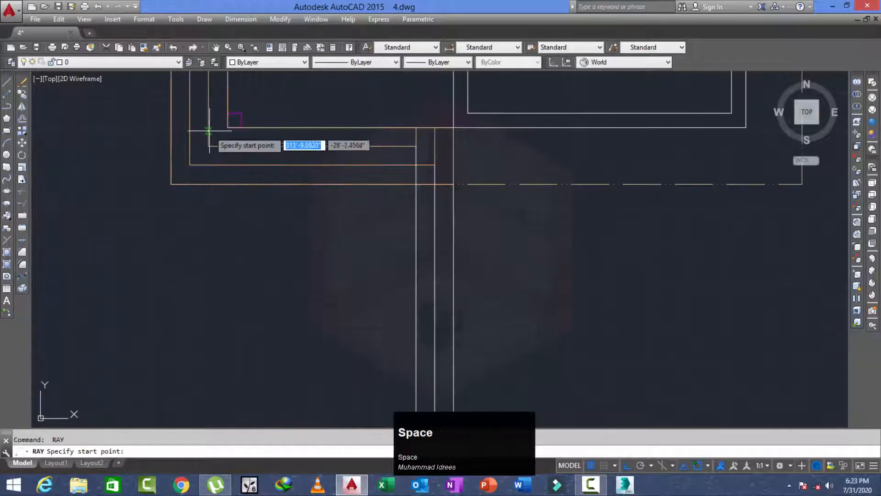
left_click(198, 247)
right_click(198, 247)
key("space")
left_click(192, 161)
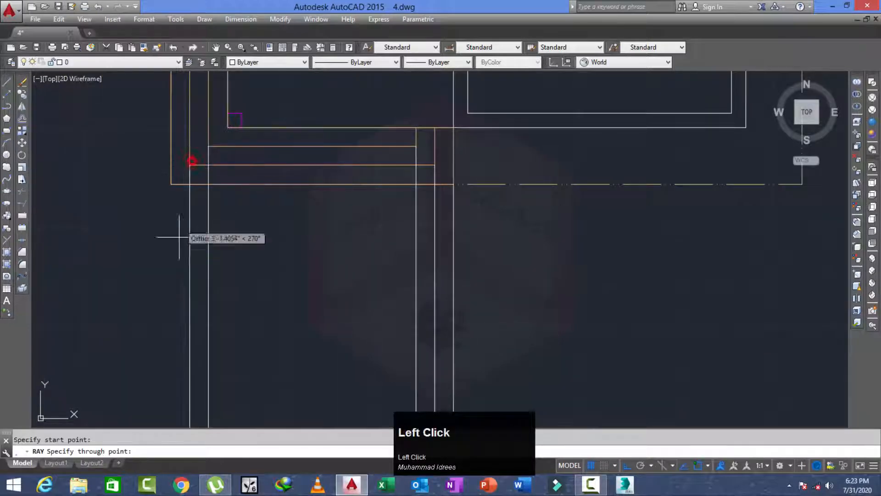
left_click(170, 184)
left_click(166, 266)
right_click(167, 265)
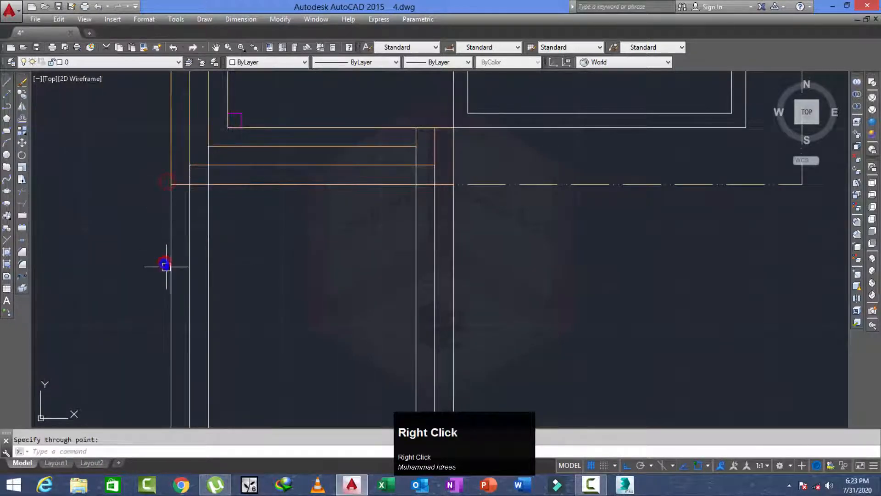
right_click(166, 268)
Draw a base line from the foot of the middle wall line to the outermost left ray in the side elevation
scroll(166, 267, "down", 1)
scroll(166, 267, "down", 5)
scroll(191, 358, "up", 6)
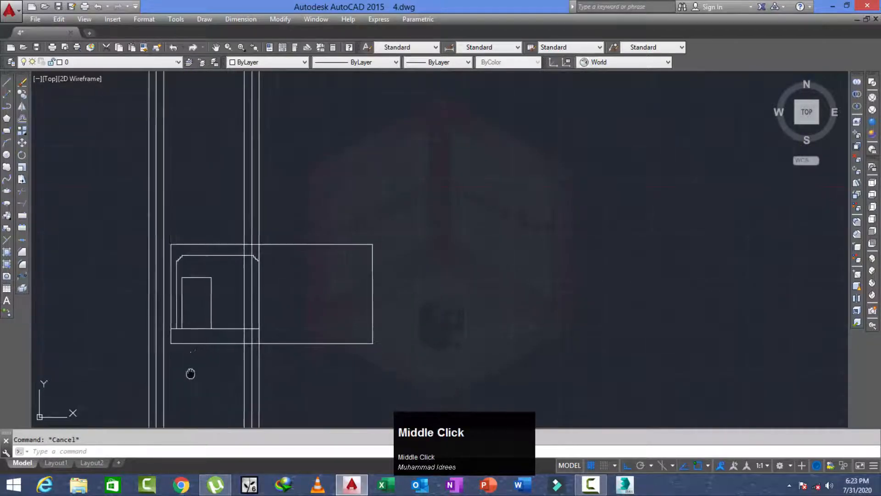
key("space")
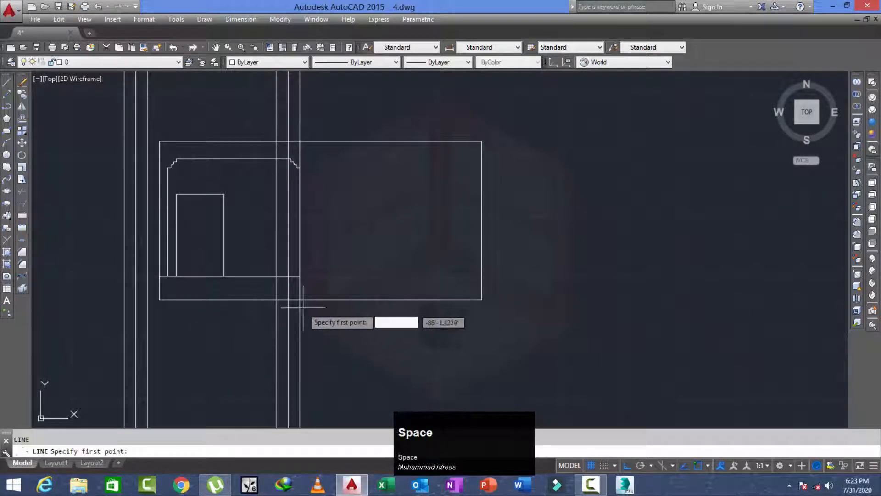
left_click(299, 300)
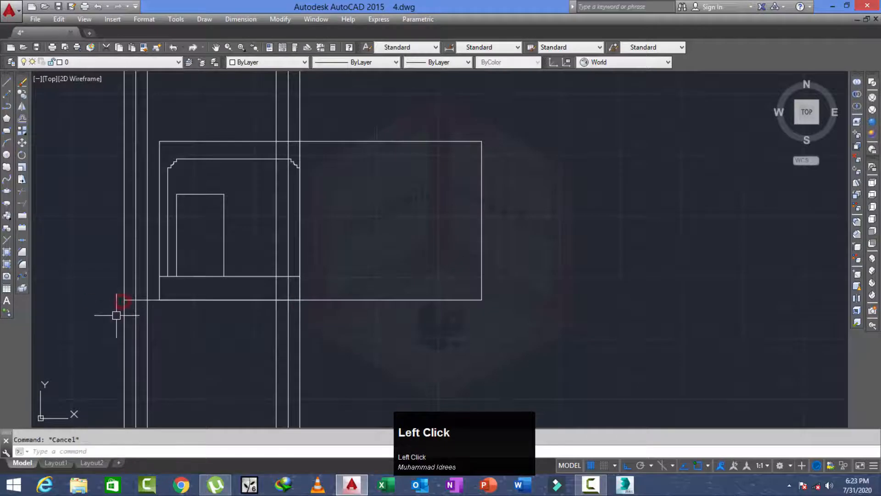
Offset the base line upward three times in succession at a distance of 6 to form the step lines
type("o")
key("space")
type("6")
key("space")
scroll(124, 303, "up", 4)
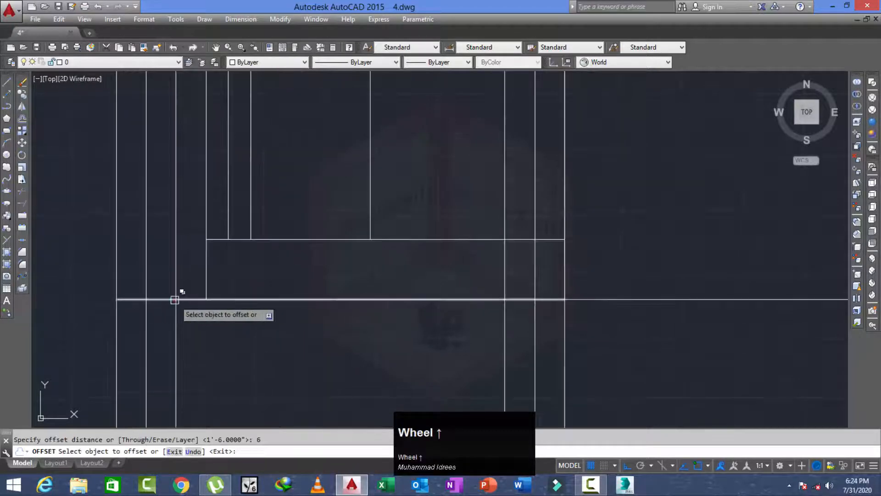
left_click(176, 299)
left_click(189, 288)
left_click(191, 255)
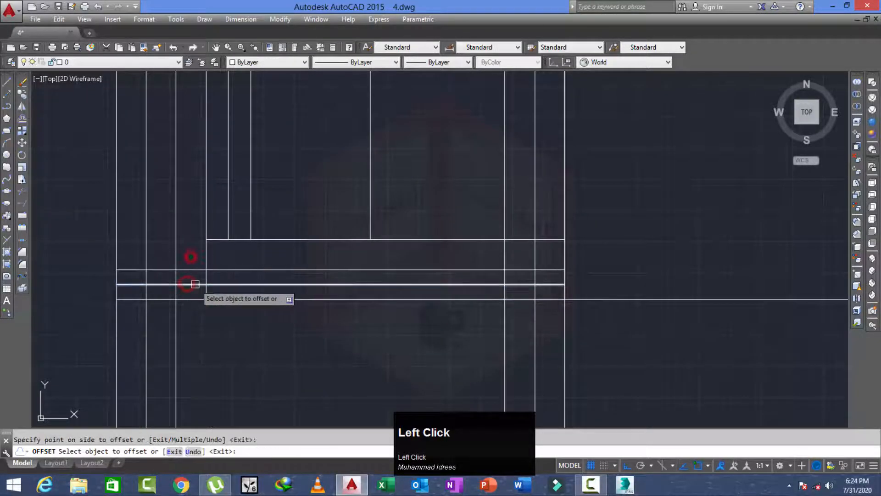
left_click(193, 270)
left_click(191, 241)
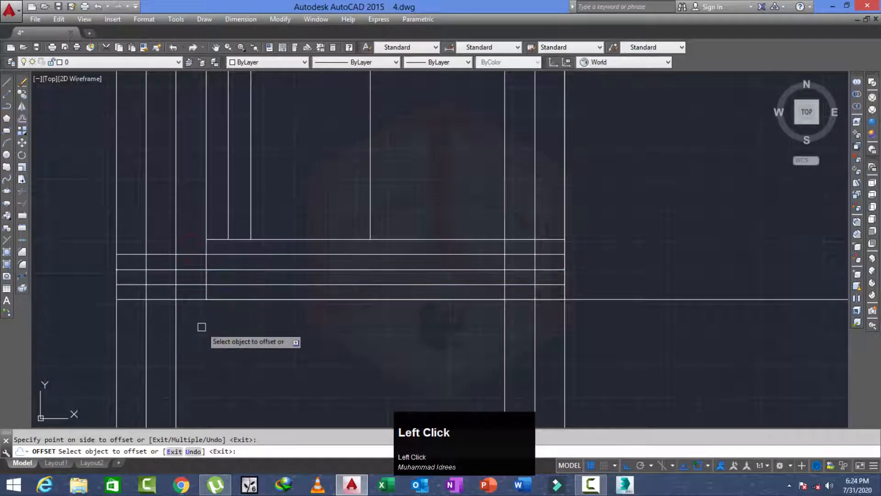
key("Escape")
Trim the step rays below the base line and the left rays above the uppermost step line
key("space")
key("space")
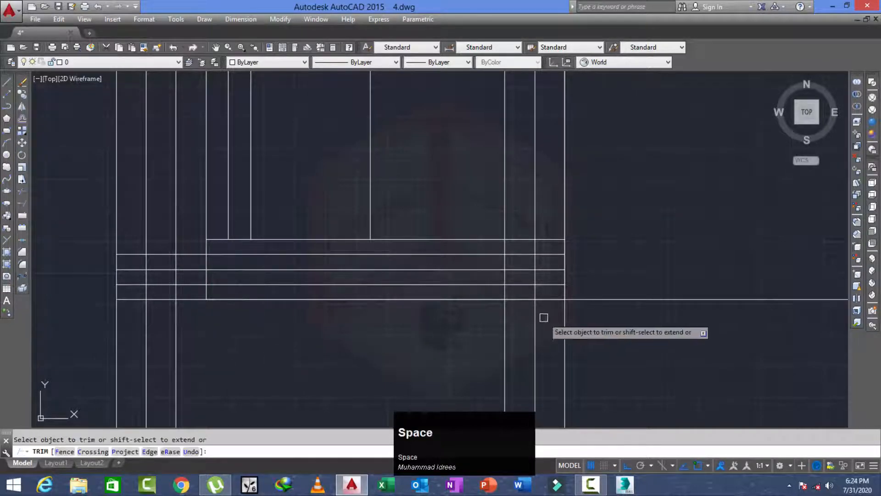
left_click(616, 325)
left_click(110, 362)
left_click(196, 235)
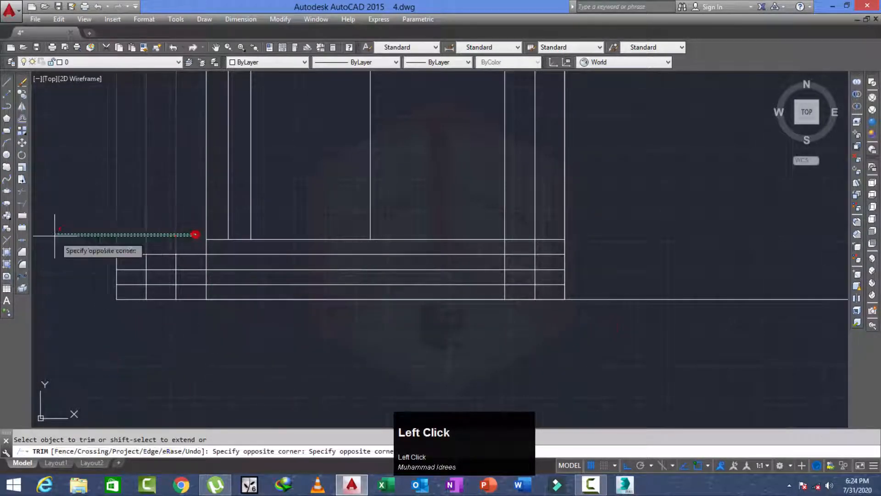
left_click(53, 234)
Trim the overhanging left ends of the upper step lines back to their own risers
scroll(116, 277, "up", 2)
left_click(118, 279)
left_click(152, 264)
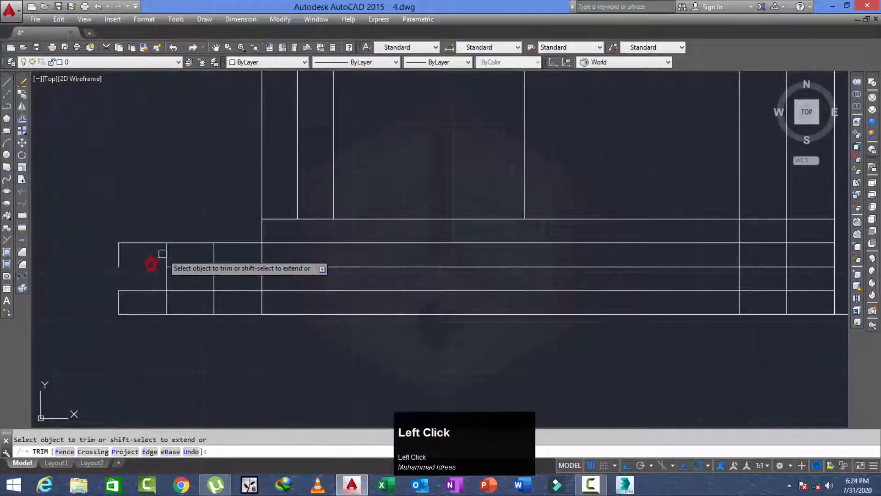
left_click(163, 254)
left_click(196, 244)
scroll(221, 290, "up", 2)
left_click(228, 294)
left_click(229, 293)
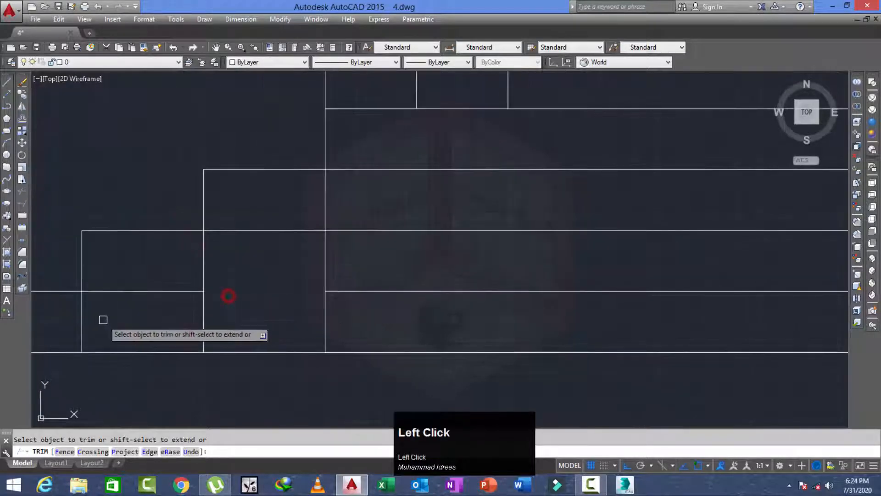
key("ctrl+z")
Trim the left riser lines where they run down through the lower steps
scroll(263, 291, "up", 2)
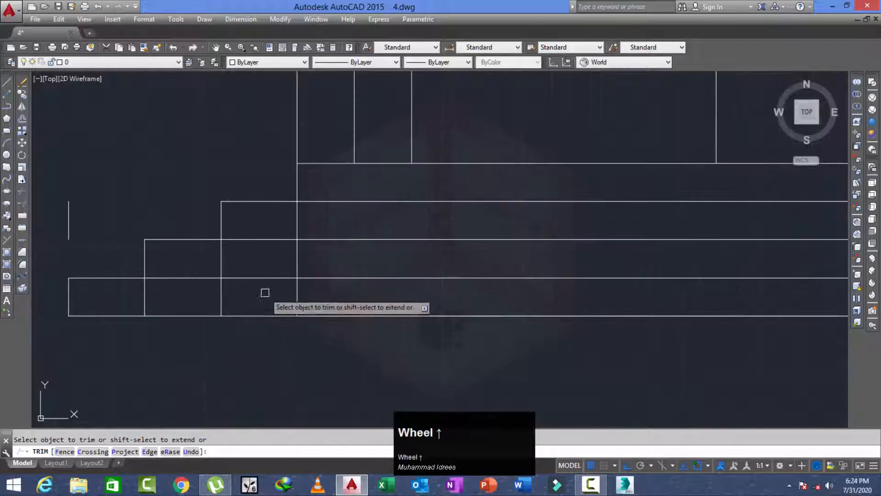
left_click(265, 294)
left_click(105, 301)
left_click(236, 255)
left_click(186, 262)
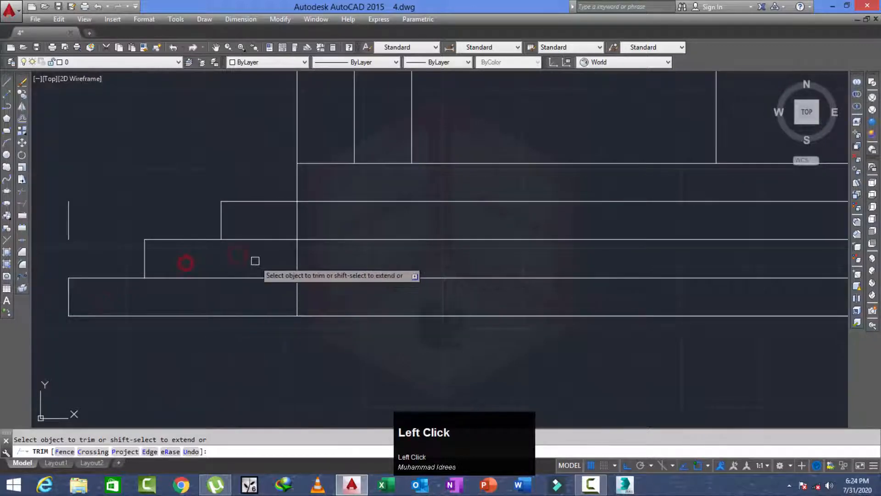
Trim the left wall line where it crosses the three steps and erase its leftover piece in the lowest step
middle_click_drag(262, 260, 243, 257)
left_click(286, 205)
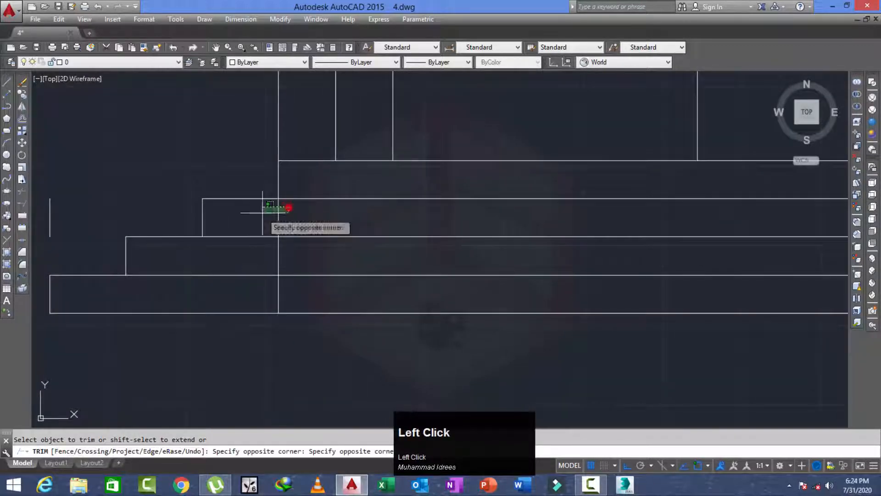
left_click(256, 212)
left_click(299, 249)
left_click(257, 256)
scroll(281, 291, "up", 1)
left_click(293, 287)
left_click(248, 299)
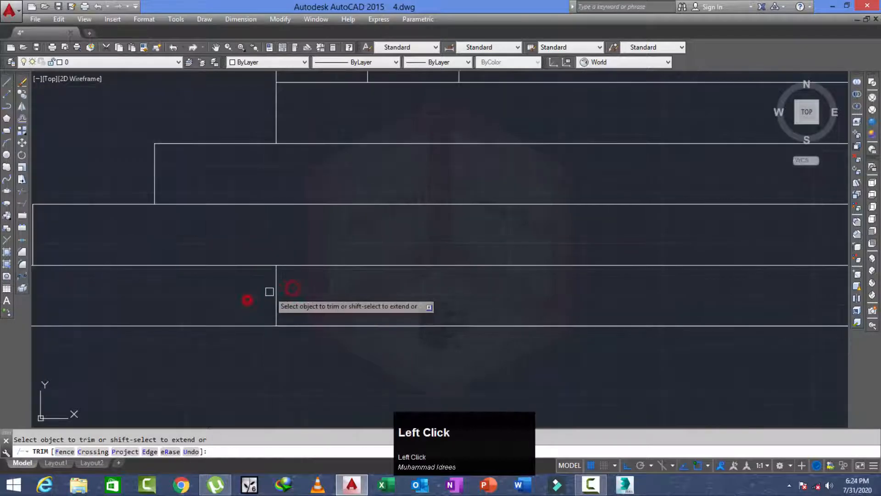
key("Escape")
left_click(299, 282)
left_click(257, 293)
key("space")
Trim the right ends of the step and riser lines into a stepped profile beside the middle wall line
scroll(259, 291, "down", 3)
mouse_move(228, 236)
middle_mouse_down()
mouse_move(232, 224)
mouse_move(252, 356)
middle_mouse_up()
scroll(253, 357, "down", 3)
middle_click_drag(268, 87, 276, 249)
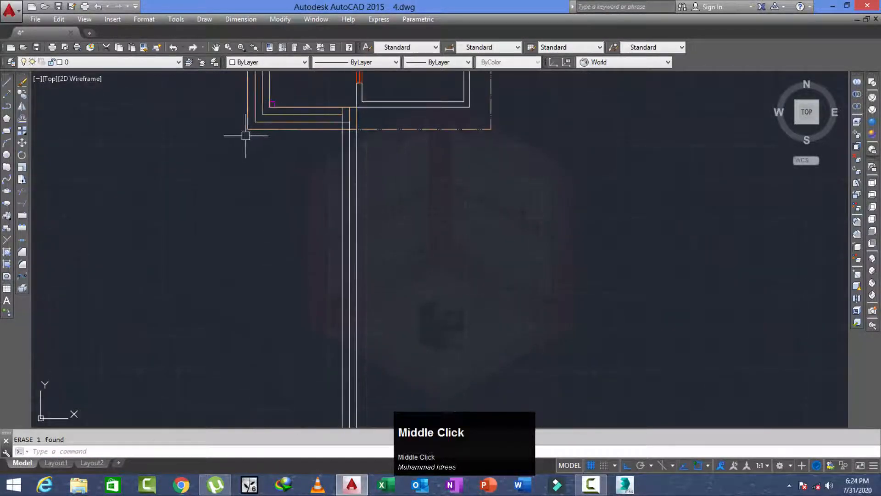
scroll(241, 140, "down", 6)
middle_click_drag(218, 298, 273, 201)
scroll(317, 122, "up", 12)
middle_click_drag(350, 257, 344, 245)
key("space")
scroll(374, 324, "up", 2)
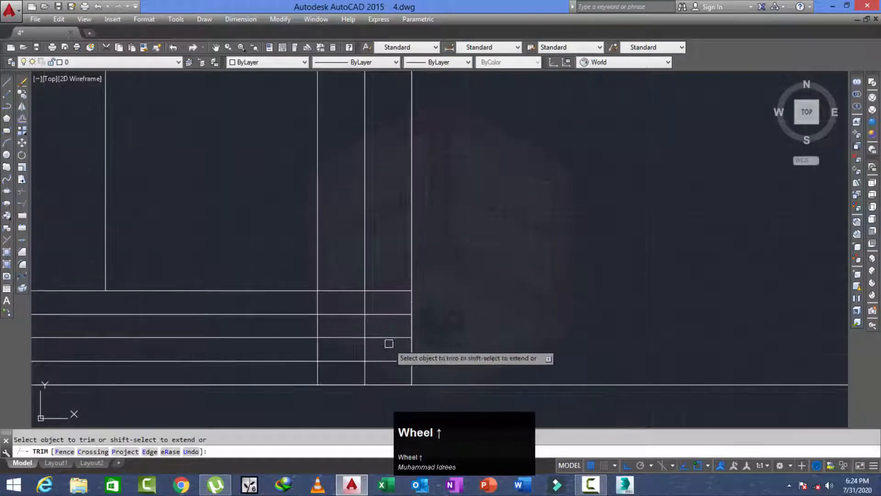
left_click(390, 340)
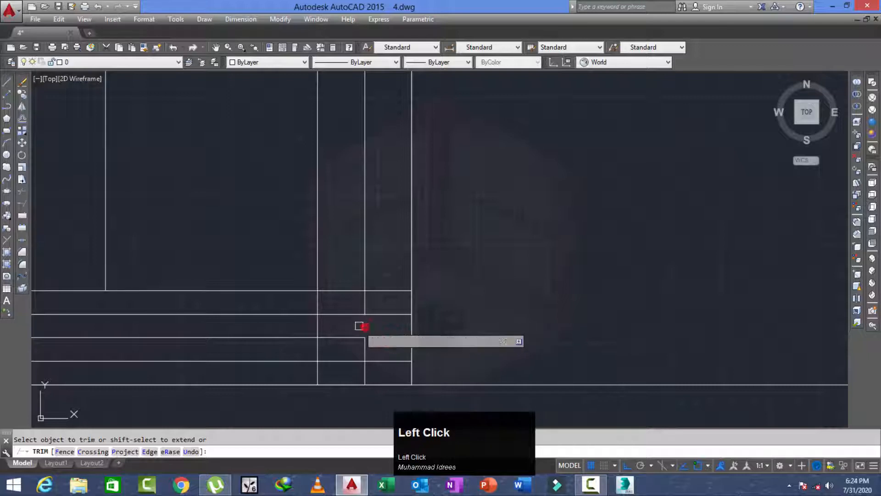
left_click(361, 326)
scroll(357, 363, "up", 4)
left_click(403, 373)
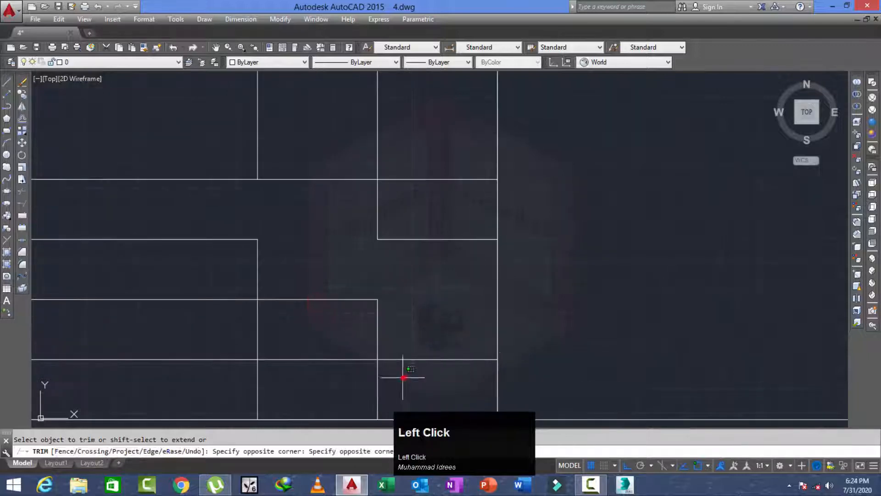
left_click(253, 397)
scroll(260, 338, "down", 5)
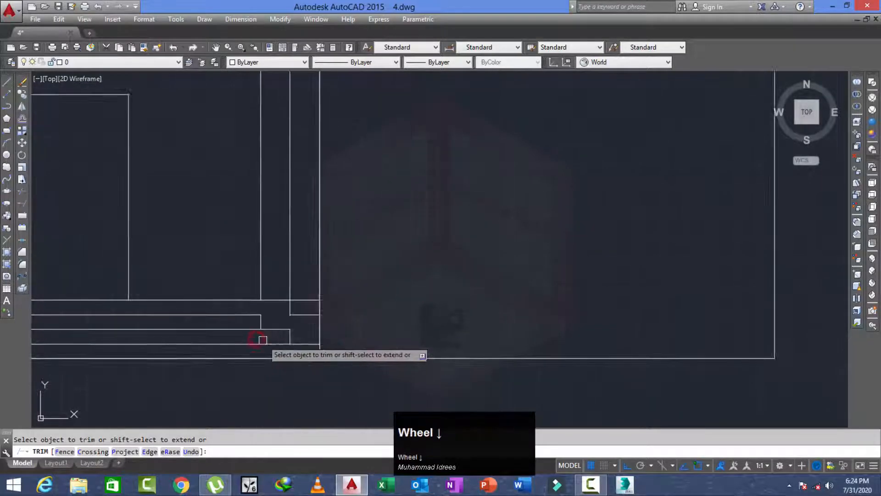
Erase the three remaining projection rays running up from the right end of the steps
key("Escape")
left_click(319, 179)
left_click(171, 190)
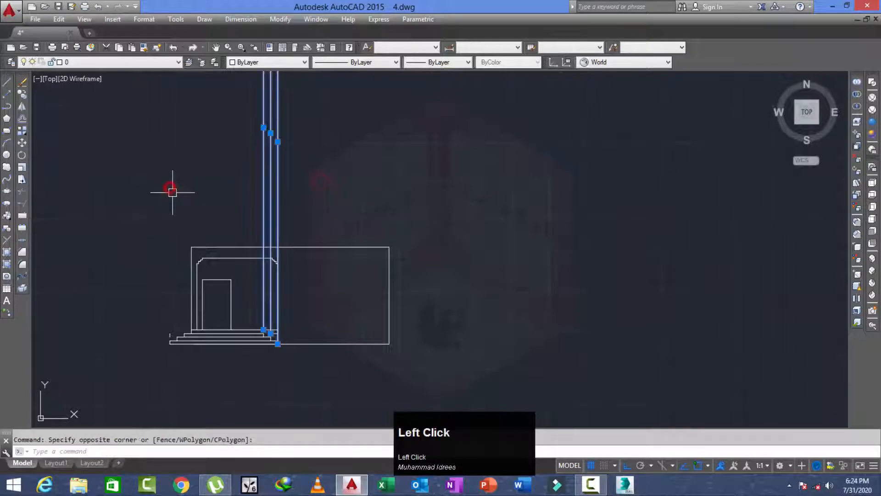
type("e")
key("space")
Erase the leftover step line piece beside the middle wall and the stray short vertical line at the steps' left end
scroll(263, 348, "up", 5)
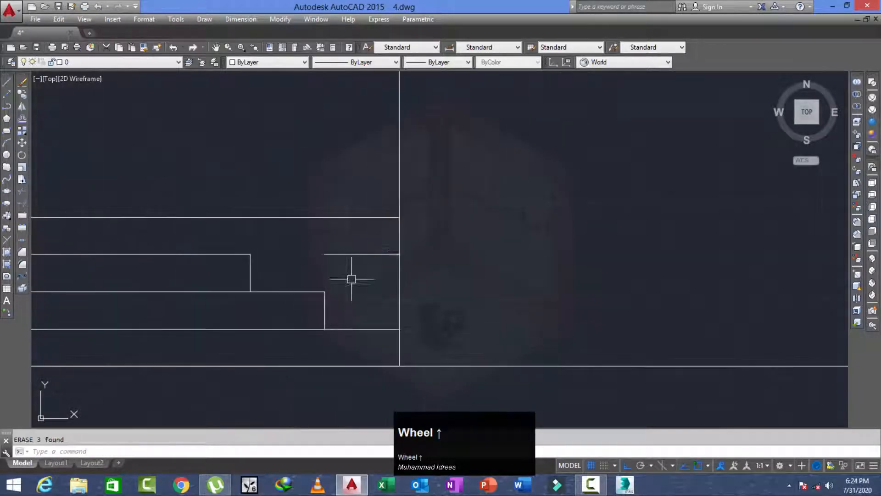
left_click(339, 272)
type("e")
key("space")
scroll(319, 272, "down", 3)
middle_click_drag(319, 272, 329, 314)
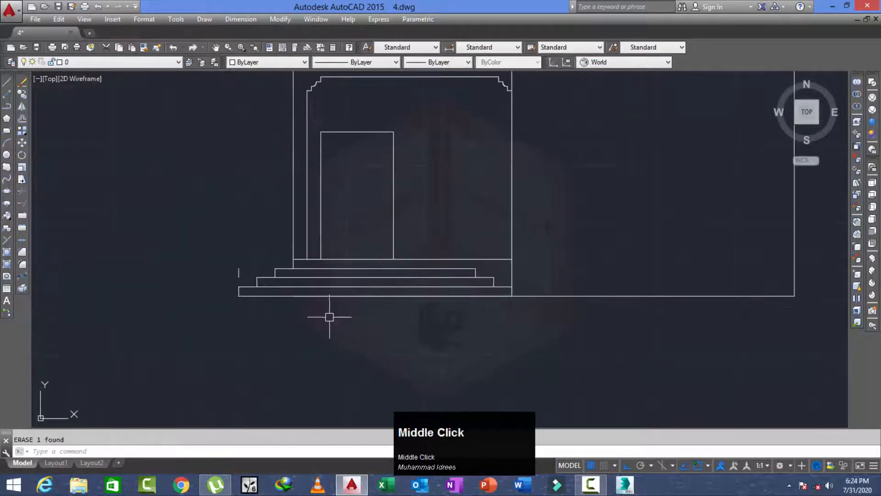
scroll(223, 256, "up", 3)
left_click(218, 252)
left_click(140, 282)
type("e")
key("space")
scroll(169, 273, "down", 4)
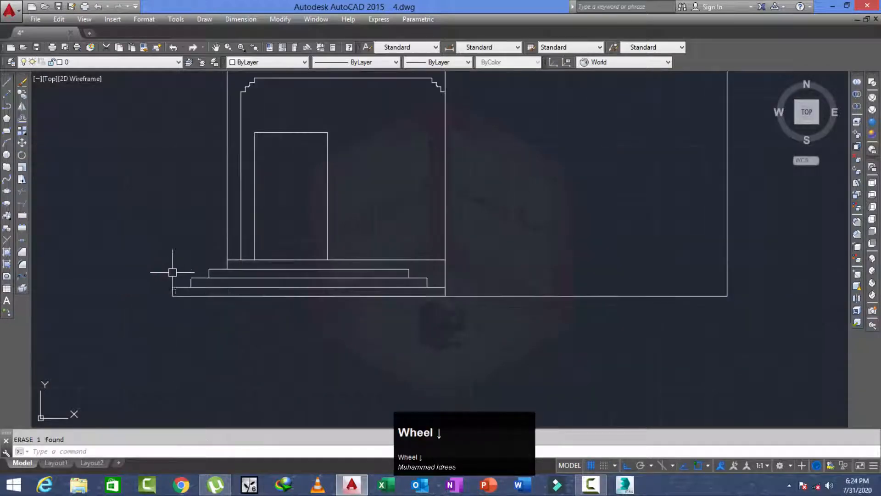
Offset the top lines of the three entrance steps upward by 1 inch
type("o")
key("space")
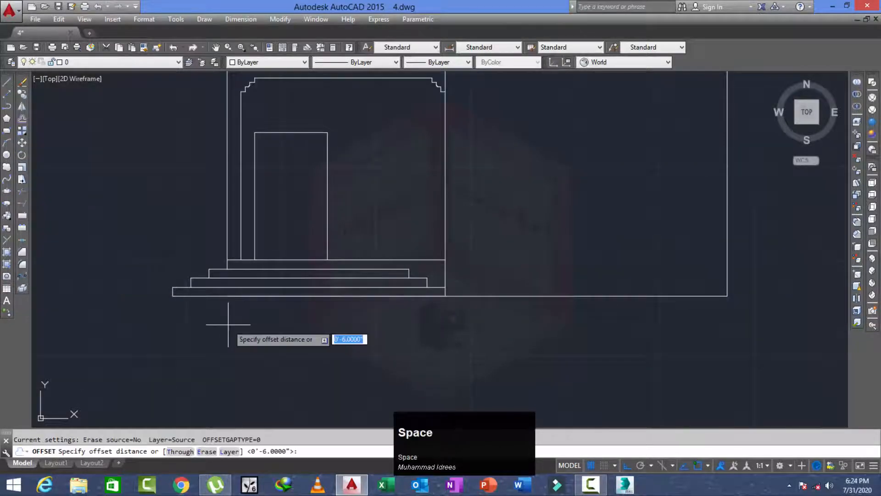
type("1")
key("space")
scroll(224, 298, "up", 6)
left_click(227, 279)
left_click(226, 275)
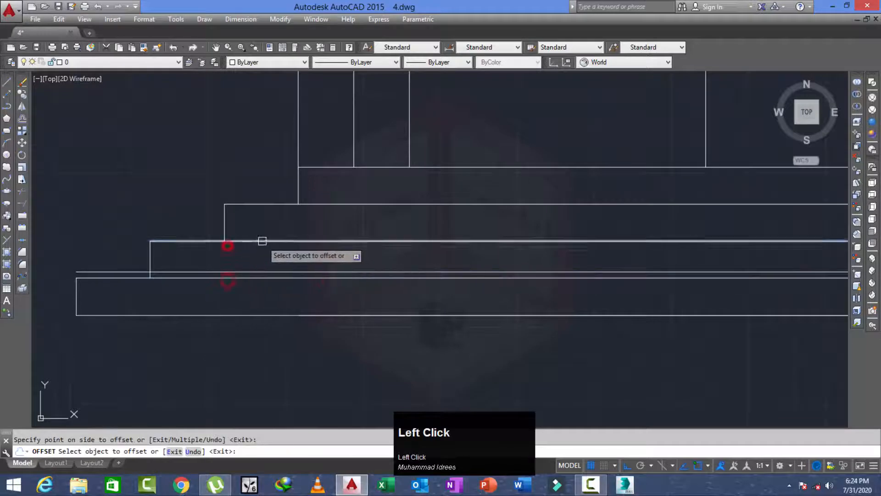
left_click(262, 242)
left_click(267, 196)
left_click(262, 201)
left_click(268, 170)
Offset the left riser lines of the three steps outward by 1 inch
scroll(207, 223, "up", 3)
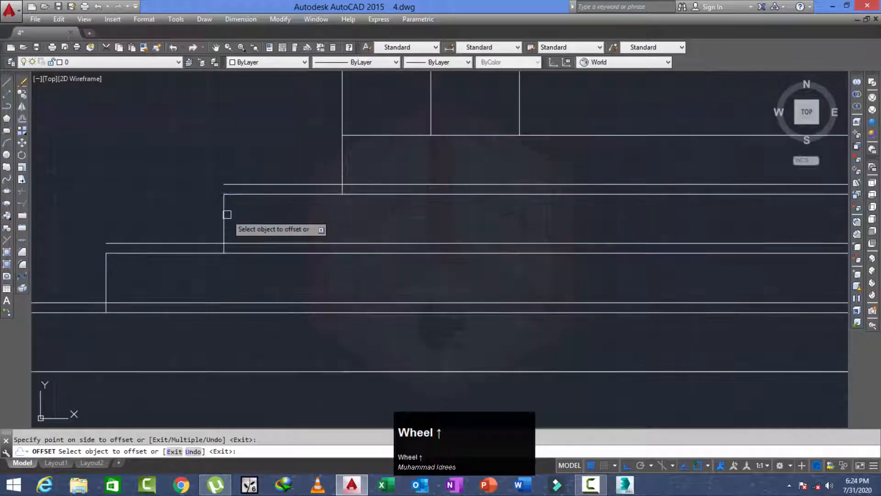
left_click(226, 213)
mouse_move(118, 232)
middle_mouse_down()
mouse_move(158, 261)
mouse_move(196, 266)
middle_mouse_up()
left_click(200, 266)
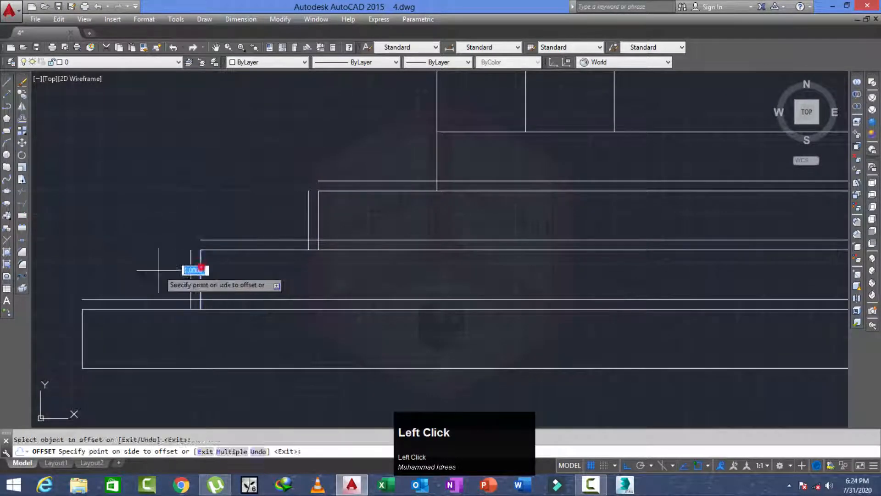
left_click(112, 267)
left_click(82, 333)
left_click(53, 333)
Offset the right riser lines of the two upper steps and the middle wall line 1 inch to the right
scroll(43, 318, "down", 3)
middle_click_drag(337, 332, 240, 335)
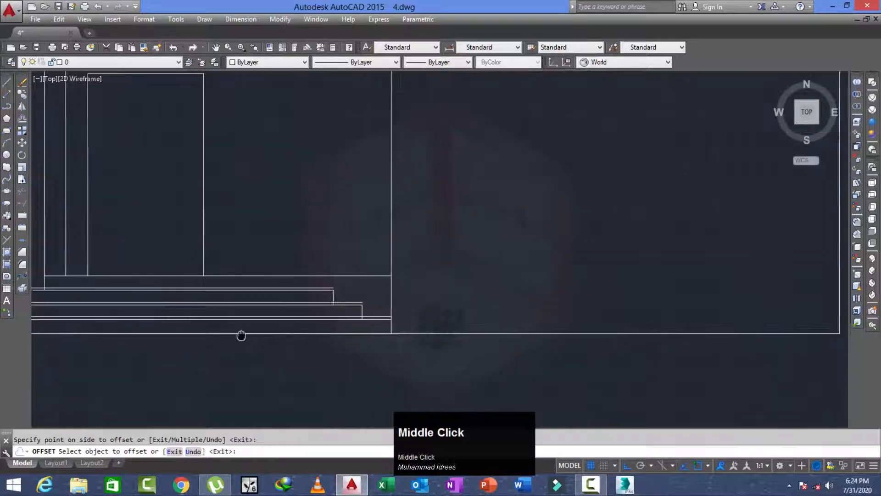
scroll(352, 308, "up", 3)
left_click(380, 313)
left_click(444, 313)
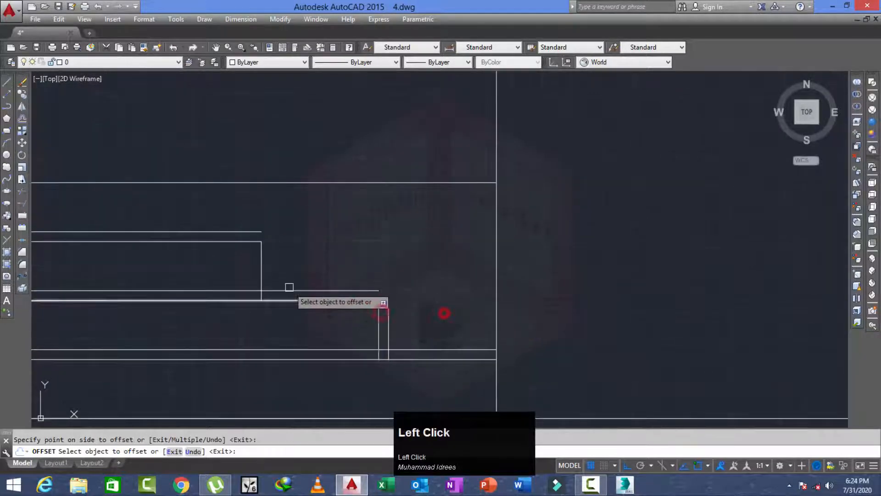
left_click(256, 269)
left_click(259, 264)
left_click(391, 262)
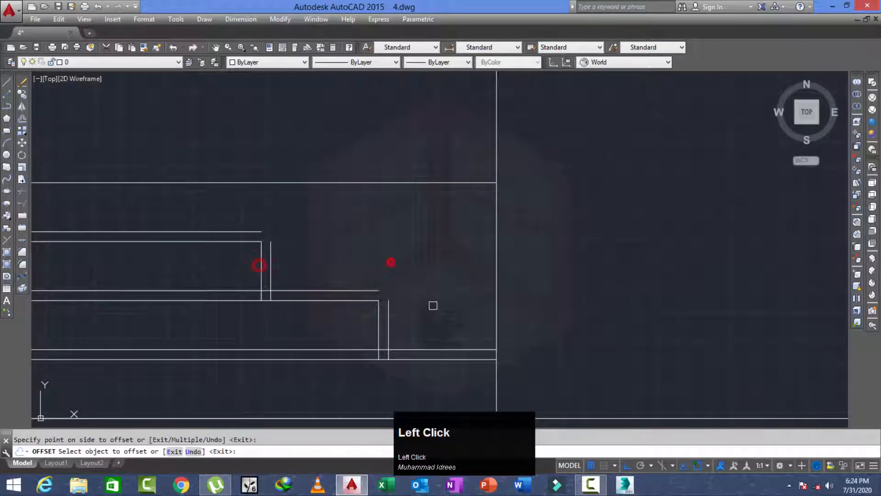
left_click(496, 370)
left_click(531, 364)
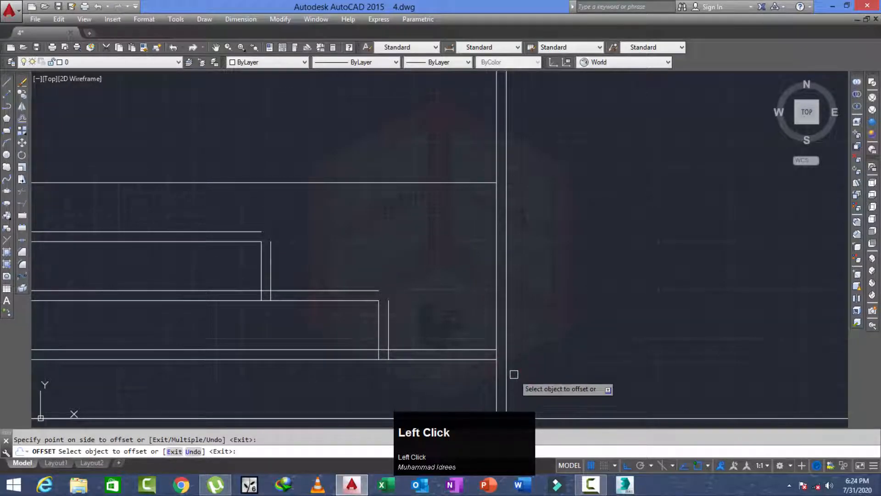
Extend both tread lines of the lowest step to the offset line beside the middle wall
type("ex")
key("space")
key("space")
left_click(480, 353)
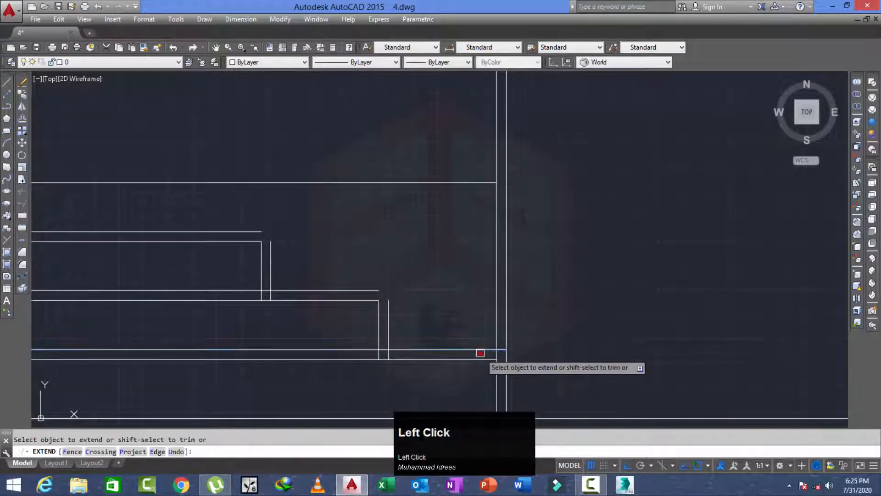
left_click(480, 359)
key("Escape")
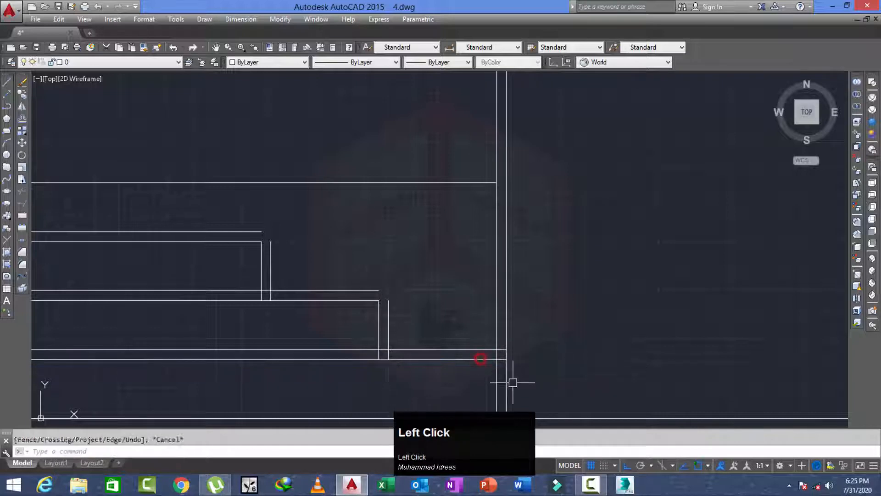
Trim the offset wall line above and below the lowest tread so only the short nosing end remains
key("space")
scroll(516, 338, "up", 2)
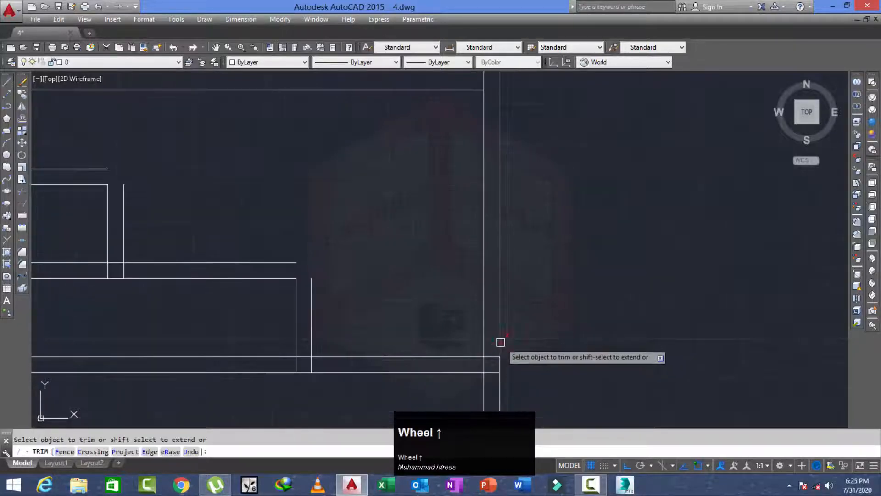
left_click(501, 342)
scroll(328, 300, "down", 1)
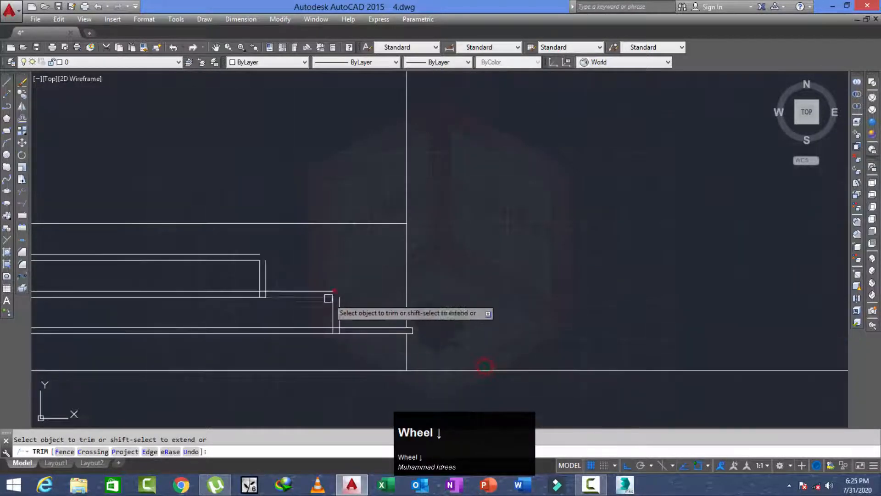
key("Escape")
Fillet the right outer corners of the two upper step treads with radius 0
scroll(332, 312, "up", 1)
type("f")
key("space")
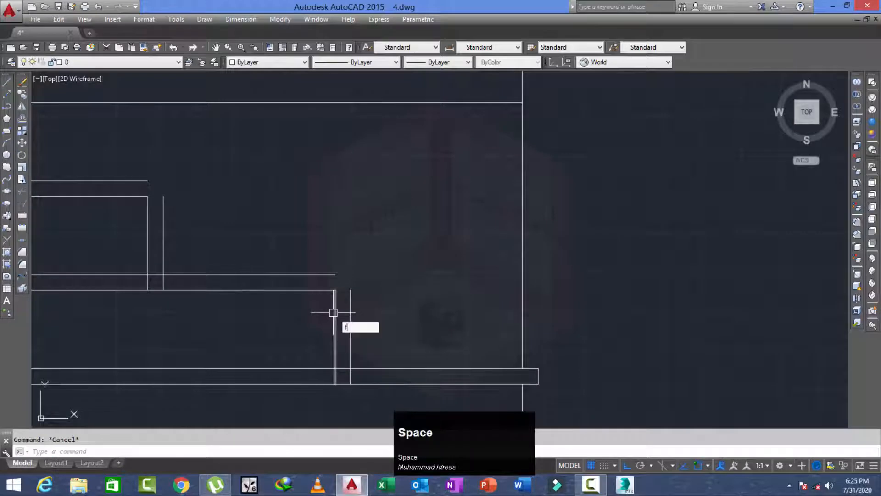
type("r")
key("space")
type("0")
key("space")
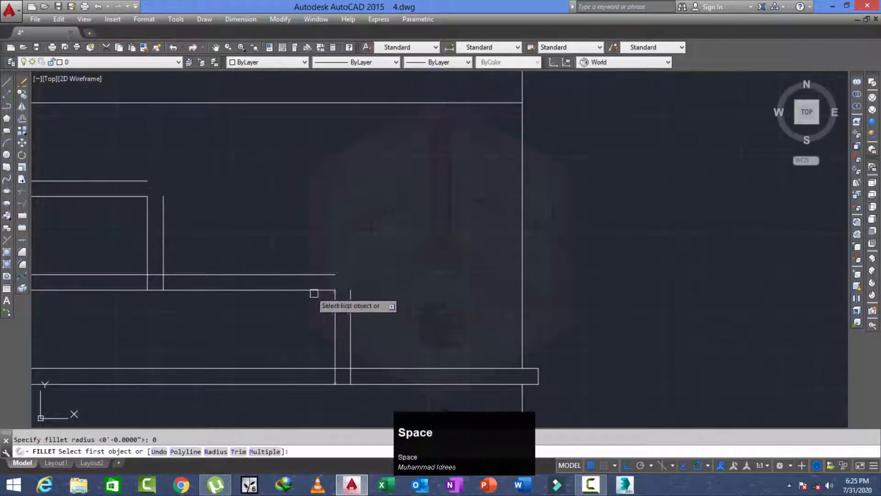
left_click(308, 273)
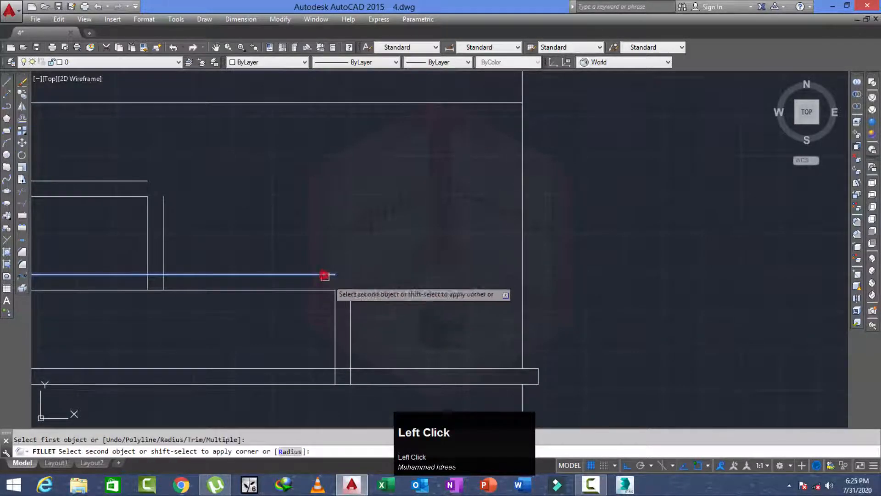
left_click(350, 302)
scroll(347, 301, "down", 1)
key("space")
scroll(198, 232, "up", 1)
left_click(200, 212)
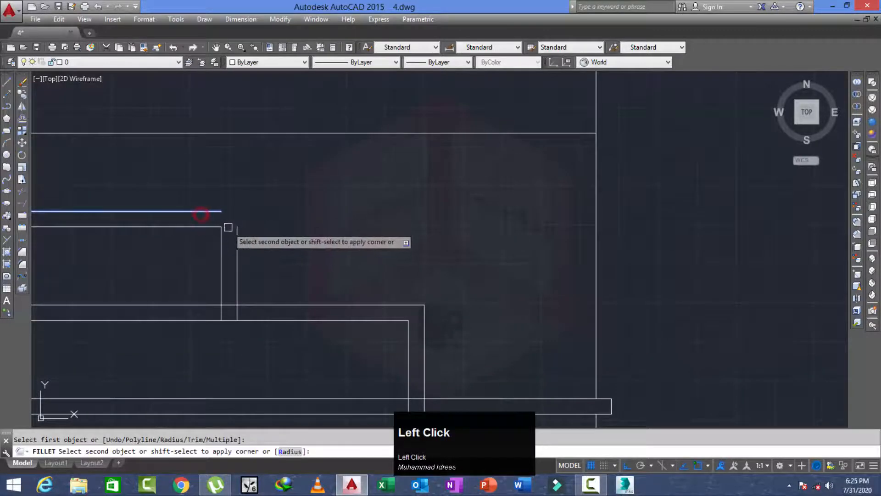
Fillet the top step's offset tread line with its outer left line into a sharp corner
scroll(233, 233, "down", 1)
scroll(482, 250, "down", 1)
middle_click_drag(481, 250, 279, 295)
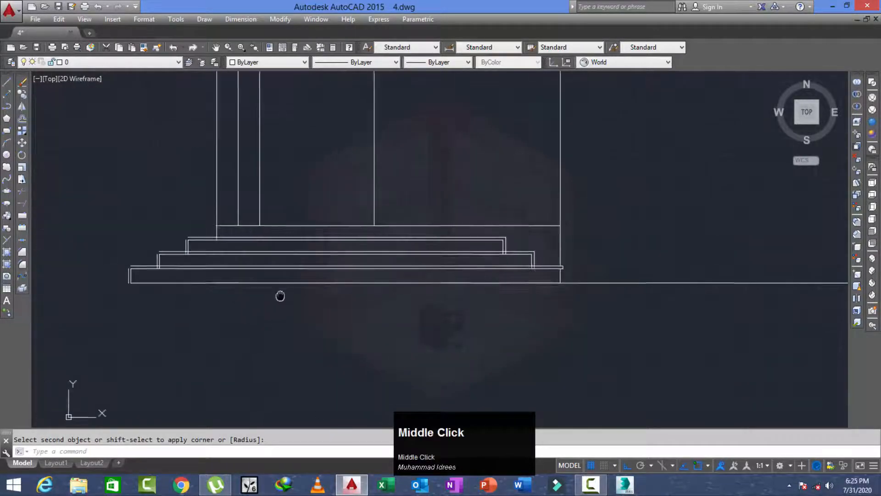
scroll(274, 239, "up", 2)
scroll(210, 224, "up", 2)
key("space")
left_click(241, 183)
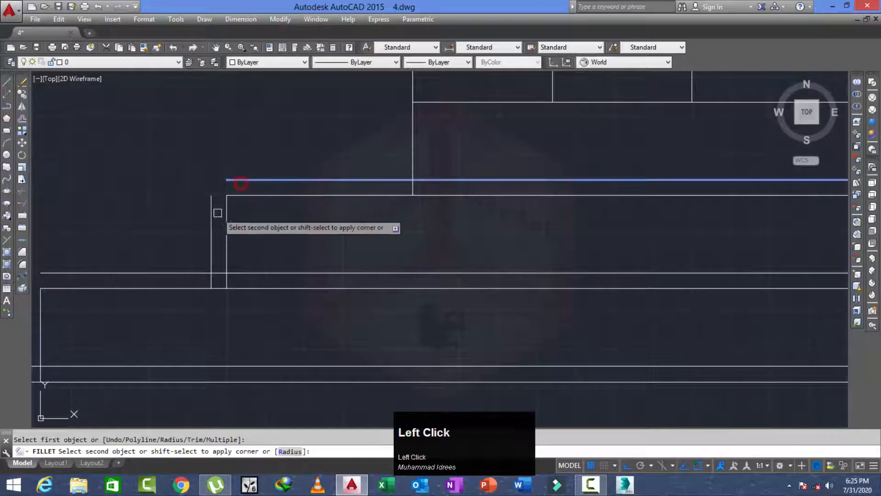
left_click(212, 214)
Fillet the left outer corners of the middle and lowest step treads into sharp corners
scroll(213, 214, "down", 4)
middle_click_drag(162, 247, 236, 257)
key("space")
scroll(231, 254, "up", 2)
left_click(227, 245)
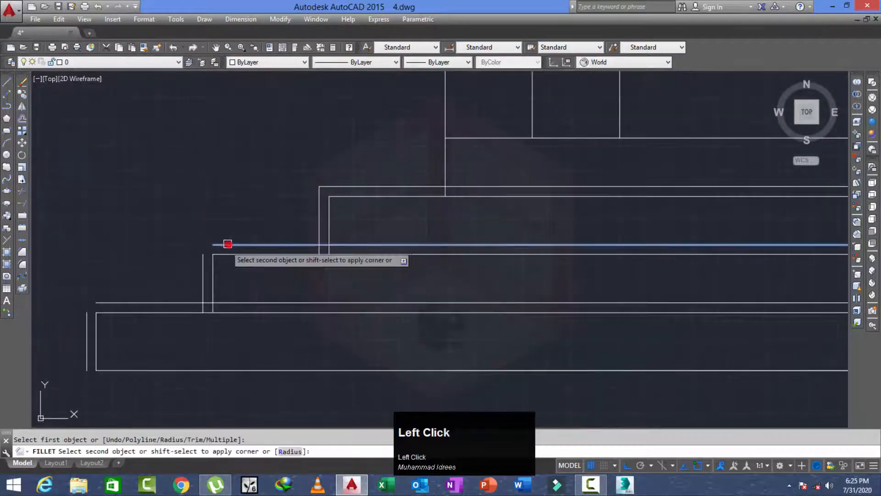
left_click(202, 267)
scroll(203, 268, "down", 2)
key("space")
scroll(161, 293, "up", 2)
left_click(166, 265)
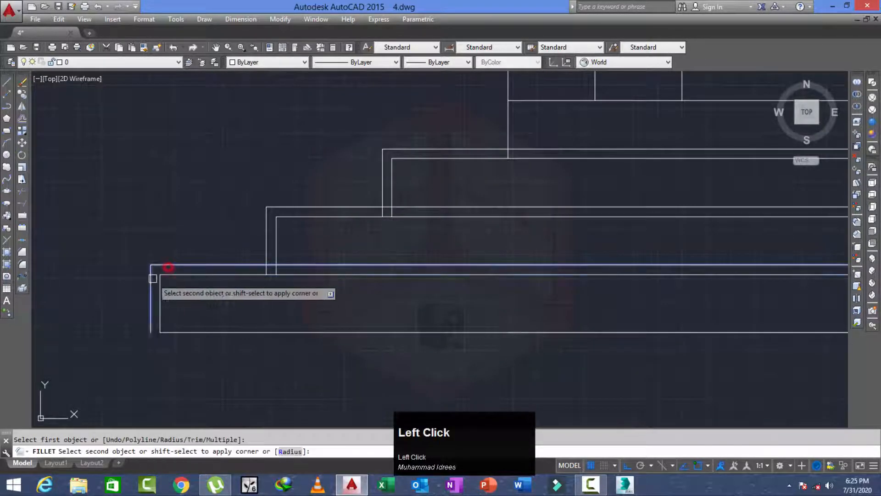
left_click(151, 281)
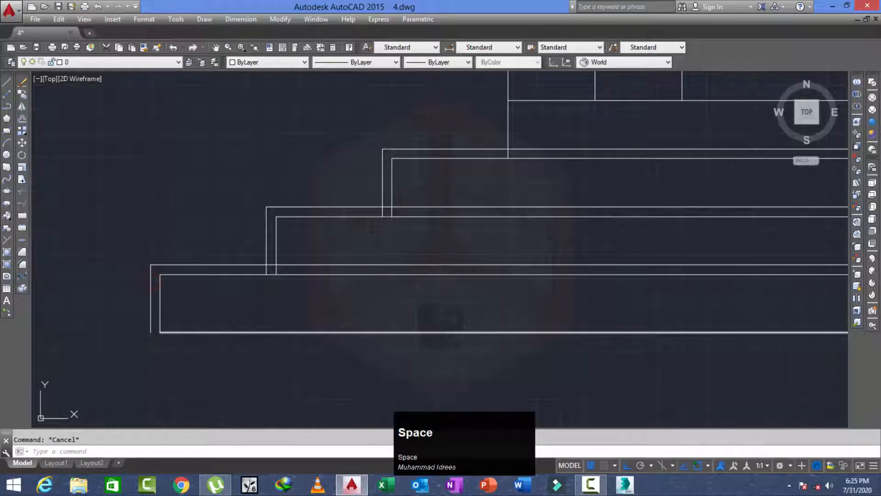
Extend the lower tread lines to the outer offset lines at the left and right ends of the steps
key("space")
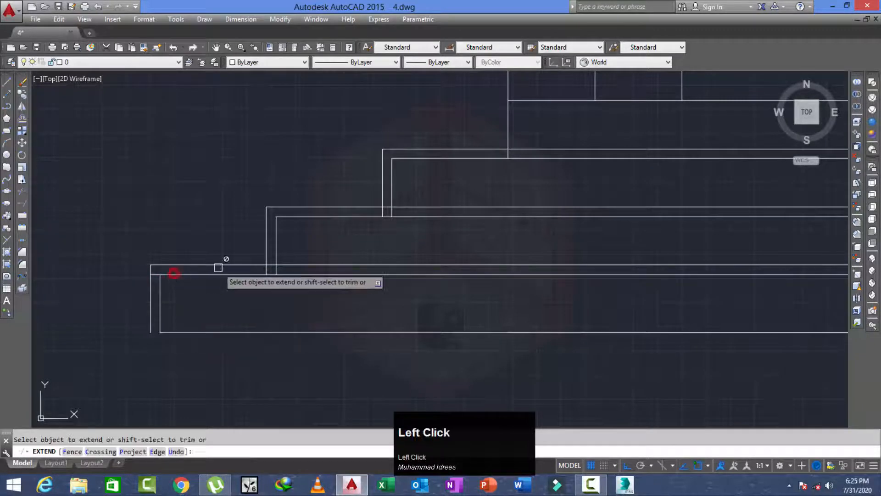
left_click(293, 217)
left_click(408, 159)
scroll(281, 192, "down", 5)
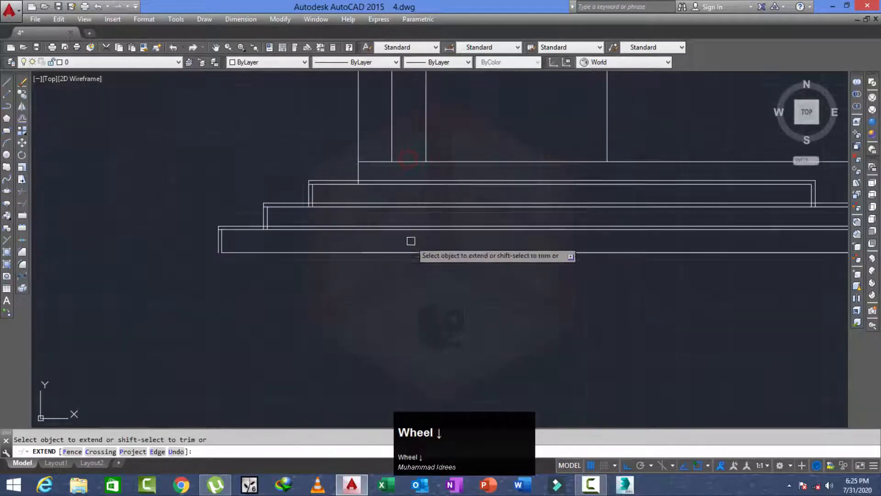
mouse_move(410, 240)
middle_mouse_down()
mouse_move(448, 250)
mouse_move(485, 187)
middle_mouse_up()
scroll(413, 165, "up", 4)
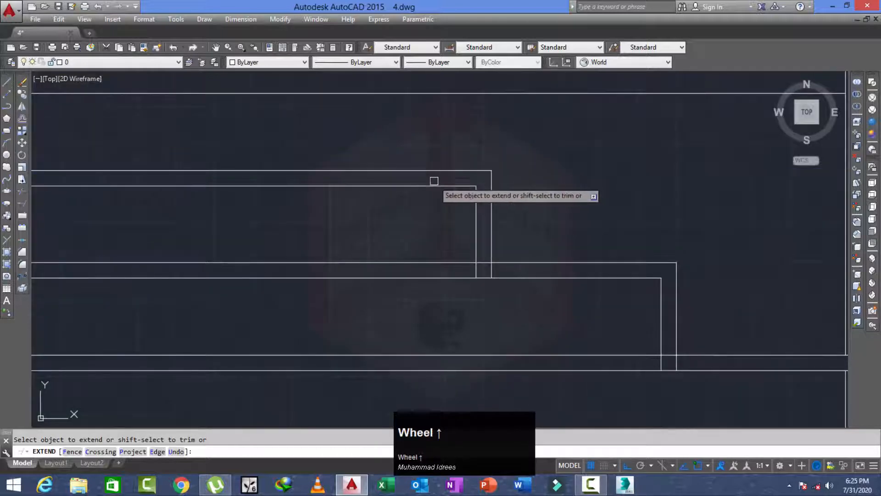
left_click(427, 184)
scroll(531, 254, "down", 1)
scroll(552, 241, "up", 1)
scroll(551, 240, "down", 1)
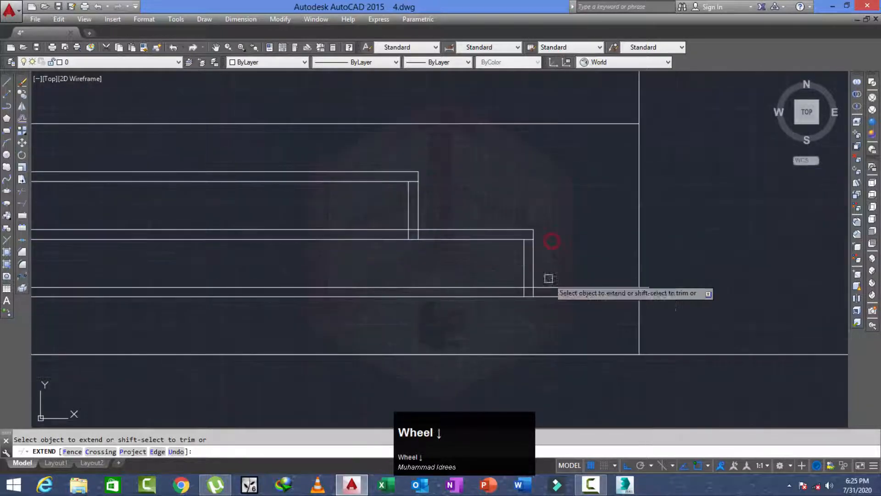
scroll(528, 291, "up", 1)
key("Escape")
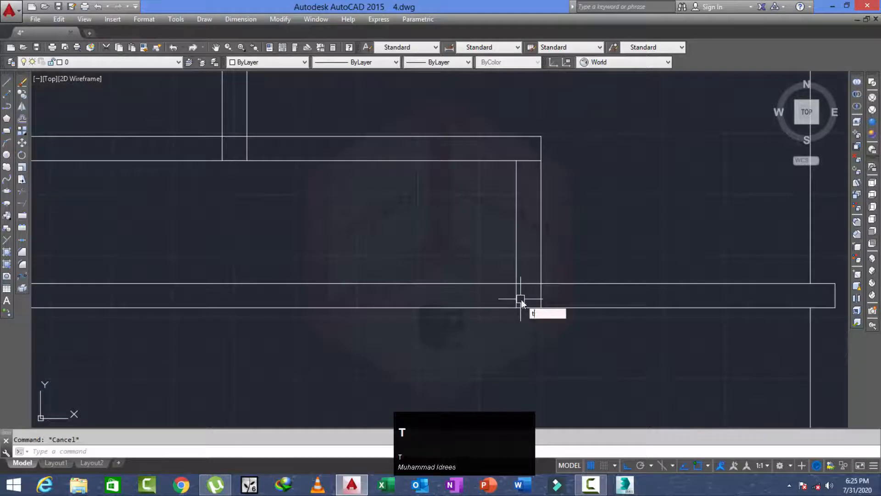
Trim the right riser lines inside the treads and the outer lines below the nosings on the two upper steps
left_click(559, 290)
left_click(451, 300)
key("Return")
scroll(510, 250, "down", 1)
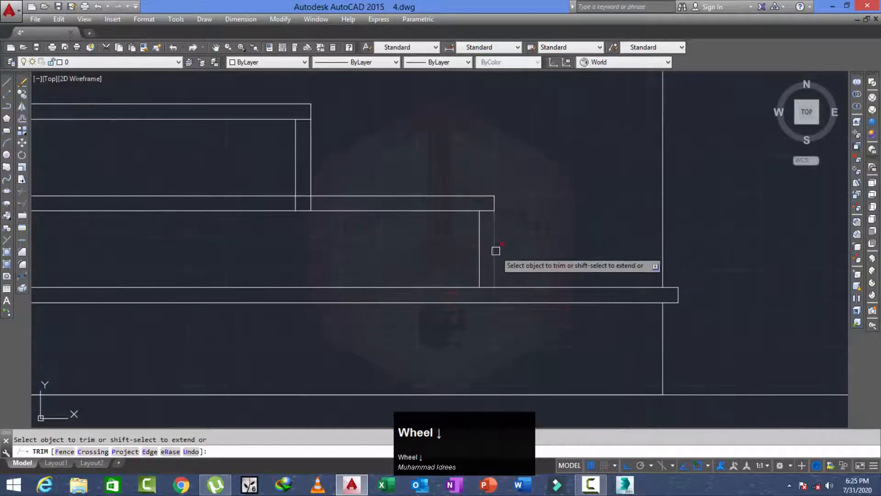
left_click(495, 251)
scroll(321, 202, "up", 1)
scroll(217, 161, "down", 1)
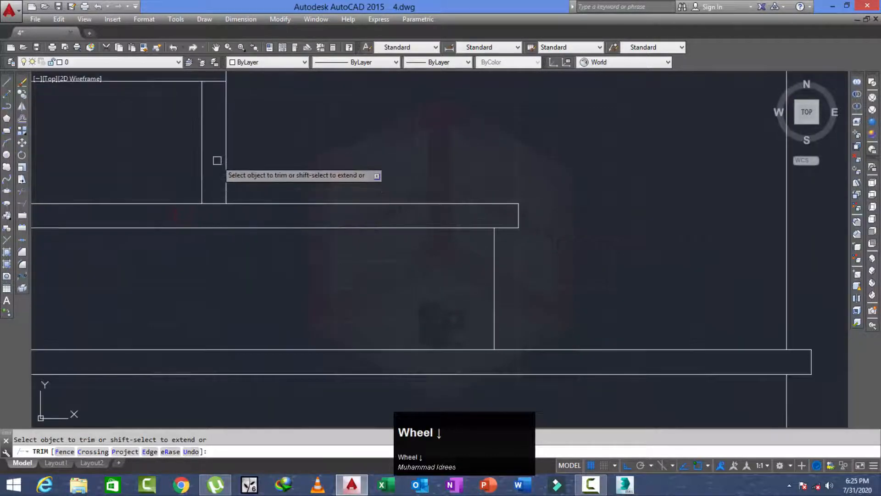
left_click(225, 160)
Trim the top step's left riser lines inside the tread below it and the outer line below its nosing
scroll(267, 155, "down", 1)
mouse_move(267, 155)
middle_mouse_down()
mouse_move(394, 167)
mouse_move(443, 256)
middle_mouse_up()
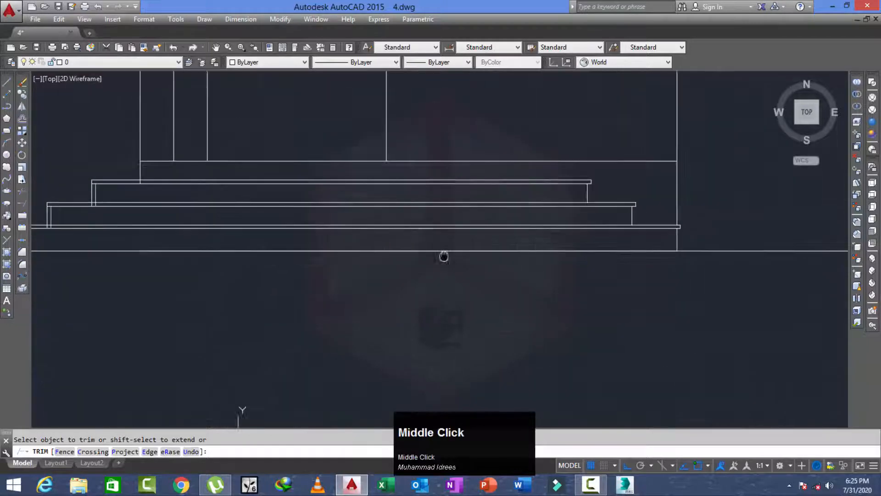
middle_click_drag(136, 266, 258, 276)
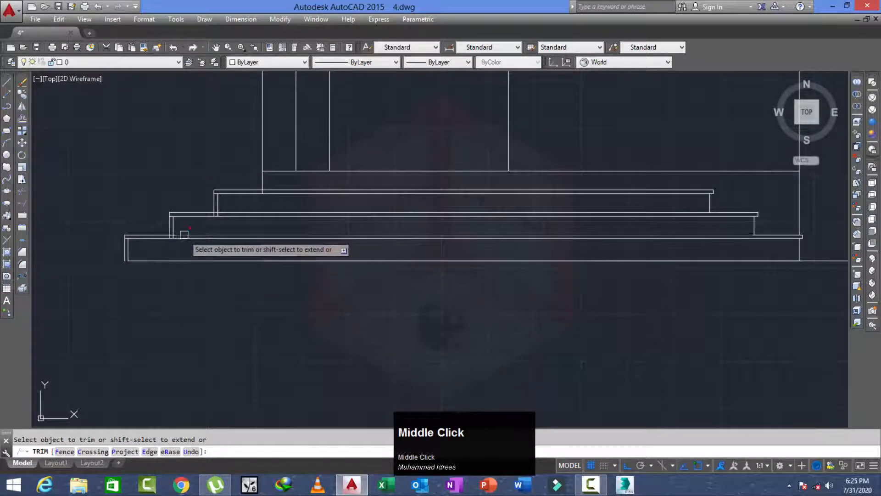
scroll(216, 204, "up", 3)
scroll(218, 214, "up", 4)
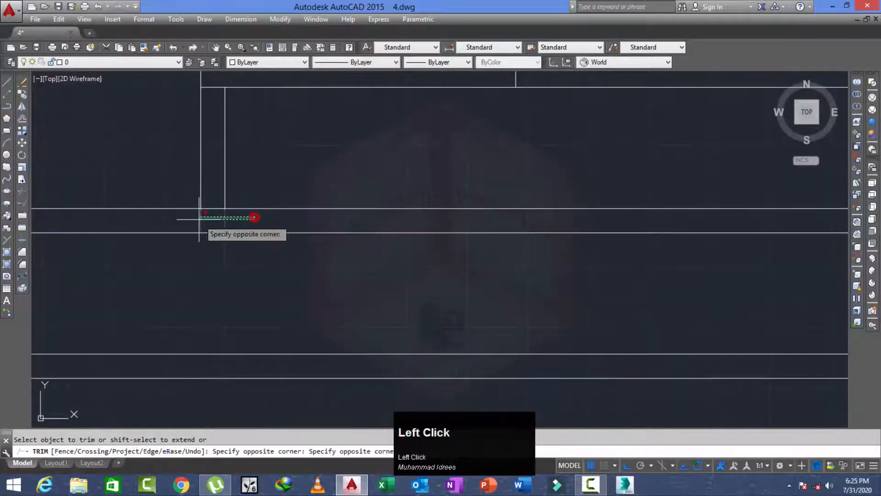
left_click(198, 161)
Trim the excess riser and outer lines at the left ends of the middle and lowest steps, leaving projecting nosings
scroll(196, 160, "down", 4)
middle_click_drag(149, 226, 277, 244)
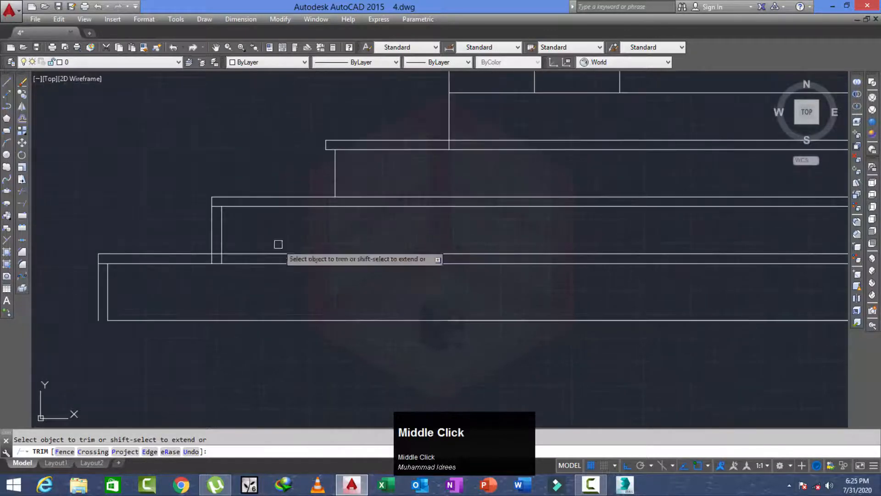
scroll(219, 249, "up", 2)
scroll(230, 278, "up", 2)
left_click(227, 252)
left_click(134, 249)
scroll(145, 249, "down", 2)
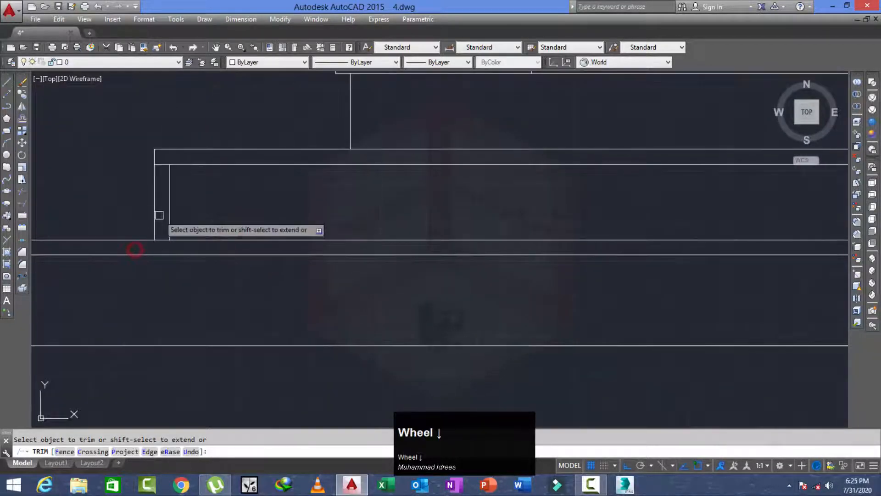
left_click(151, 211)
scroll(138, 220, "down", 2)
Trim the left wall line where it crosses the top step's tread
scroll(153, 252, "down", 2)
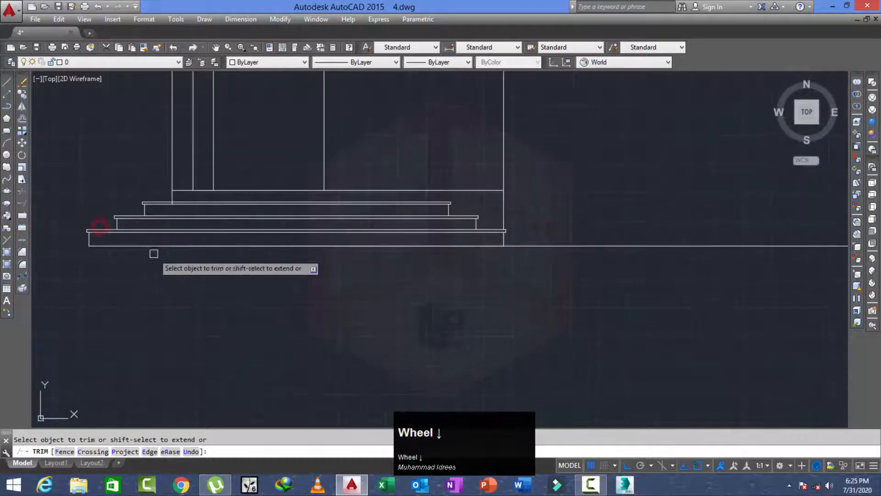
scroll(180, 200, "up", 5)
left_click(174, 212)
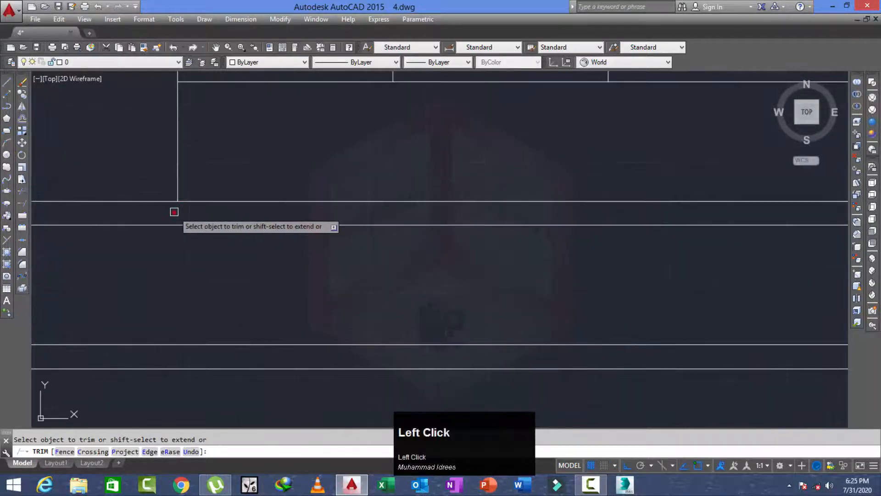
Review the trimmed side elevation against the rotated floor plan above it and the finished front elevation
scroll(182, 217, "down", 1)
scroll(174, 213, "down", 5)
key("Escape")
middle_click_drag(236, 269, 321, 287)
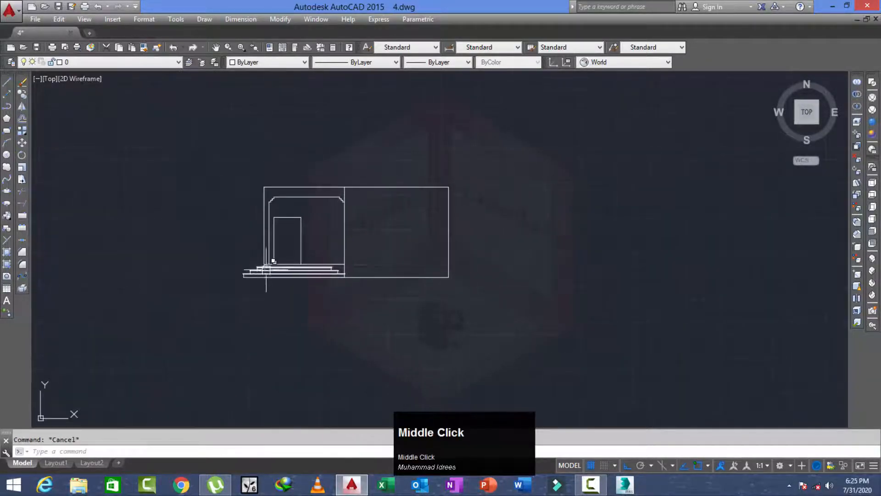
middle_click(346, 236)
middle_click(346, 236)
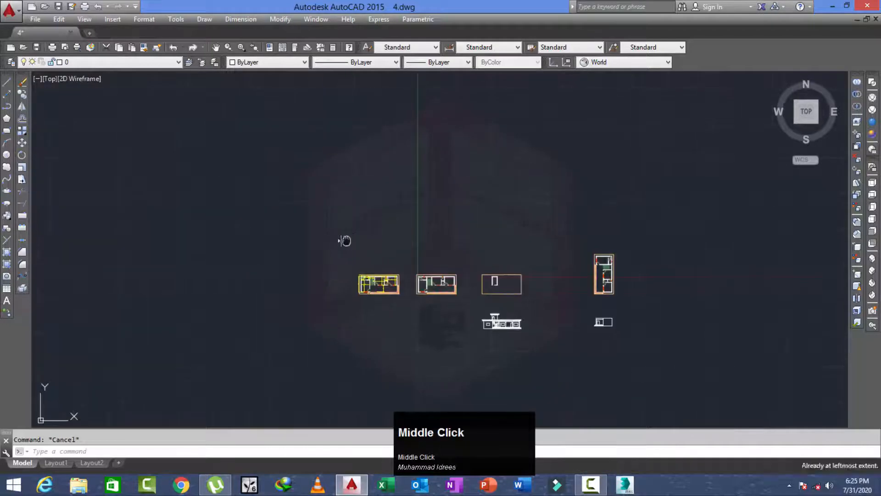
scroll(523, 323, "up", 5)
scroll(523, 324, "up", 2)
middle_click_drag(523, 323, 291, 295)
scroll(584, 298, "down", 5)
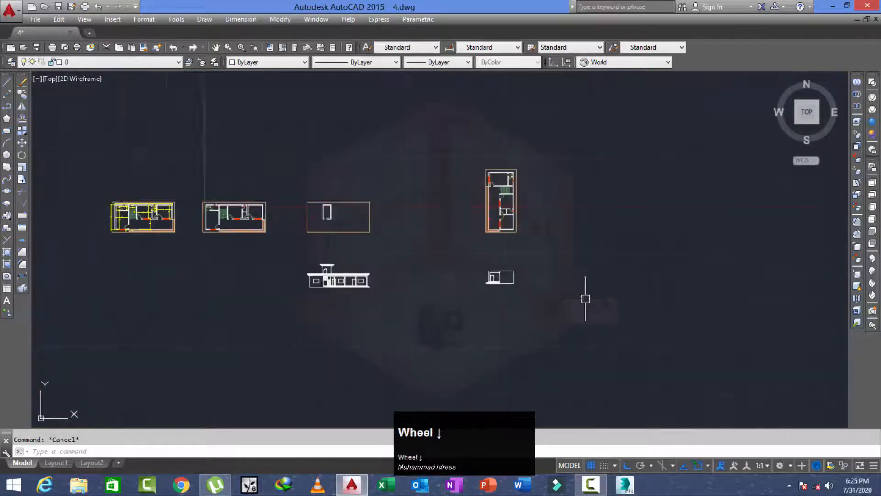
middle_click_drag(492, 273, 453, 269)
scroll(488, 199, "up", 4)
middle_click_drag(540, 263, 477, 233)
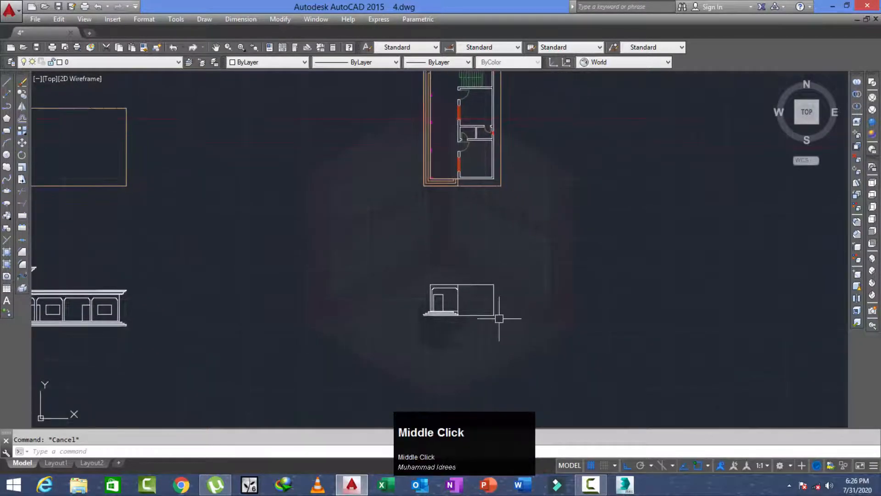
middle_click_drag(500, 318, 469, 297)
scroll(452, 284, "up", 2)
scroll(444, 283, "down", 4)
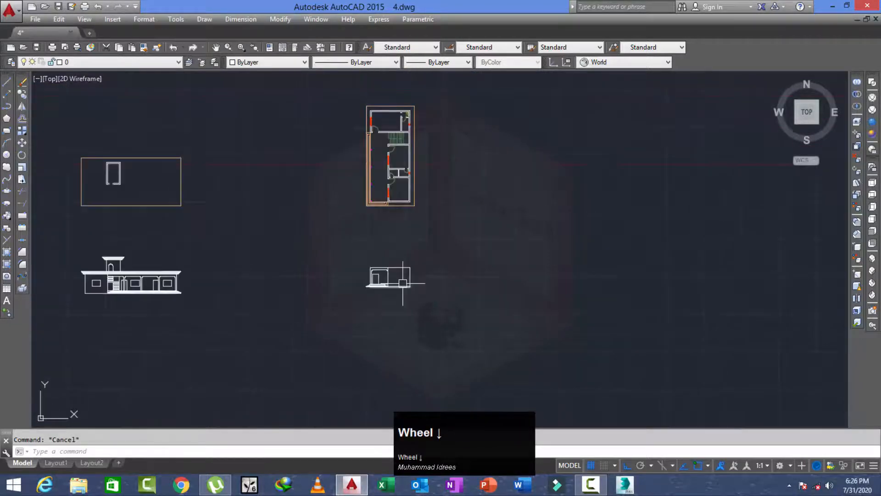
Copy the stair tower's cornice profile from the front elevation onto the side elevation's upper left wall corner
type("co")
key("space")
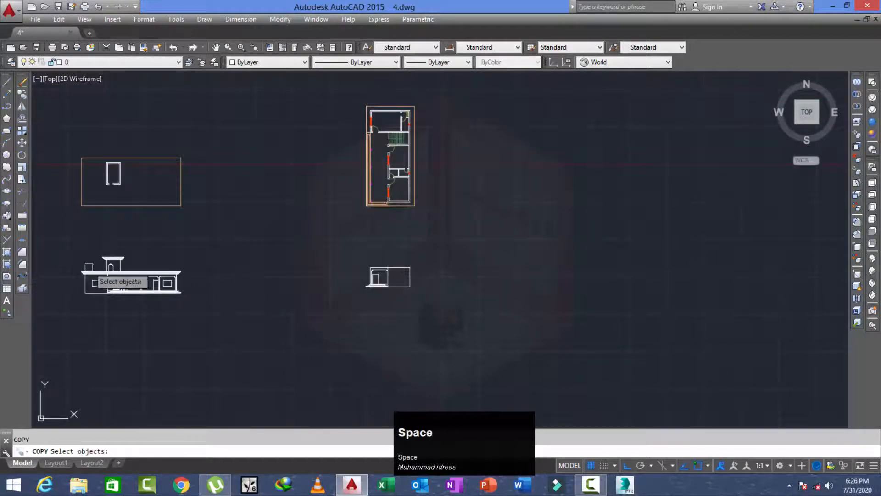
scroll(99, 260, "up", 4)
scroll(99, 260, "up", 5)
left_click(149, 212)
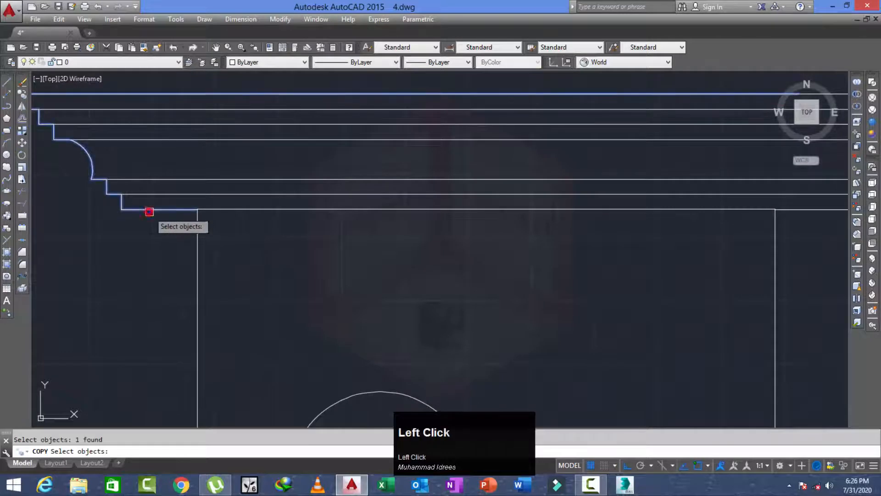
right_click(183, 210)
left_click(196, 209)
scroll(92, 233, "down", 6)
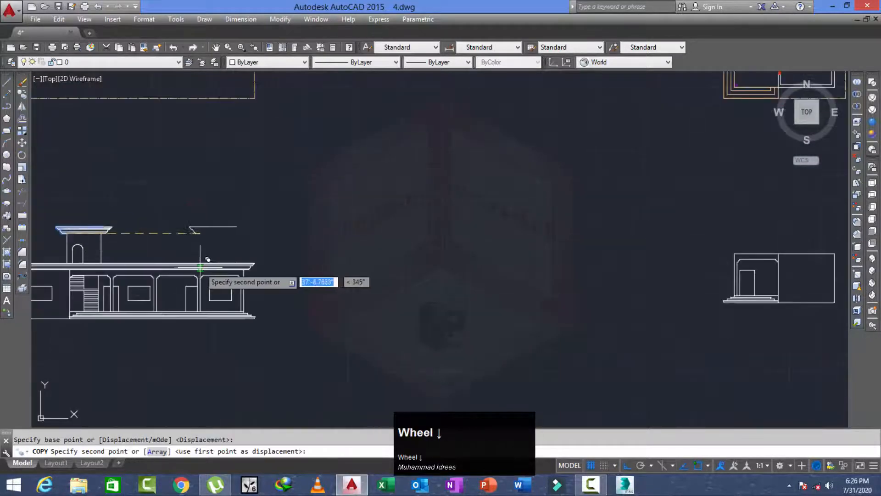
middle_click_drag(791, 298, 509, 297)
scroll(519, 296, "up", 2)
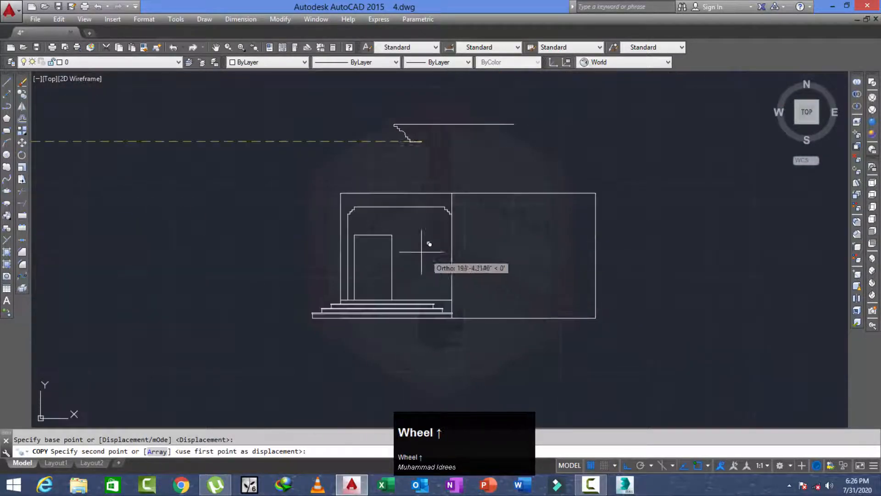
left_click(340, 192)
scroll(312, 203, "down", 2)
key("Escape")
key("Escape")
middle_click_drag(330, 215, 319, 217)
Mirror the cornice profile about a vertical axis through the midpoint of the side elevation's top wall line, keeping the original
type("m")
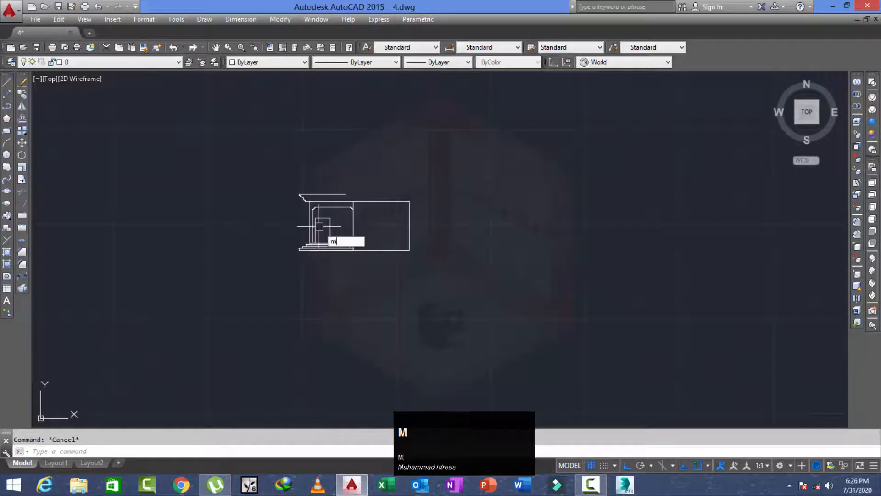
type("i")
key("Return")
scroll(324, 218, "up", 4)
right_click(356, 158)
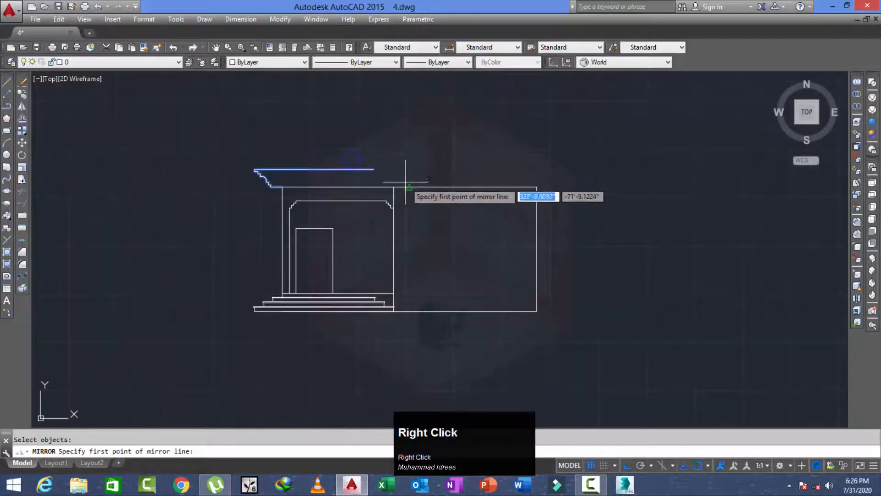
left_click(409, 187)
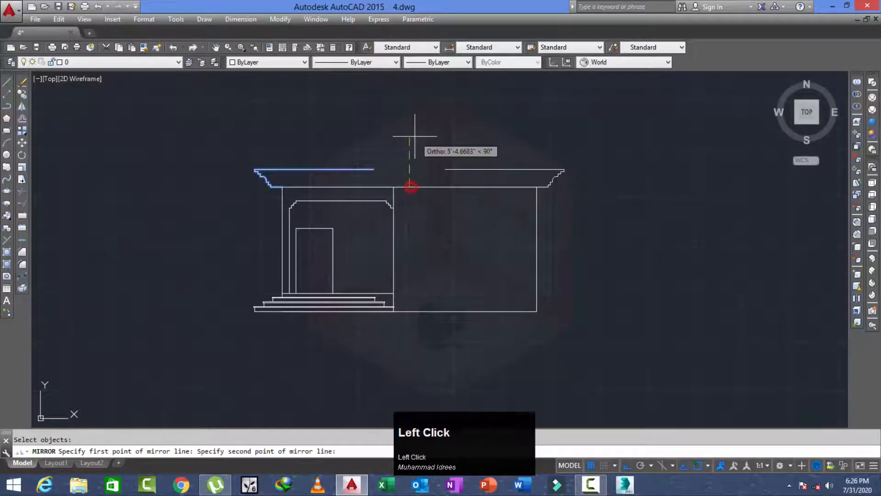
left_click(414, 137)
right_click(415, 138)
left_click(420, 142)
scroll(370, 170, "down", 3)
middle_click_drag(348, 170, 352, 254)
scroll(339, 223, "down", 1)
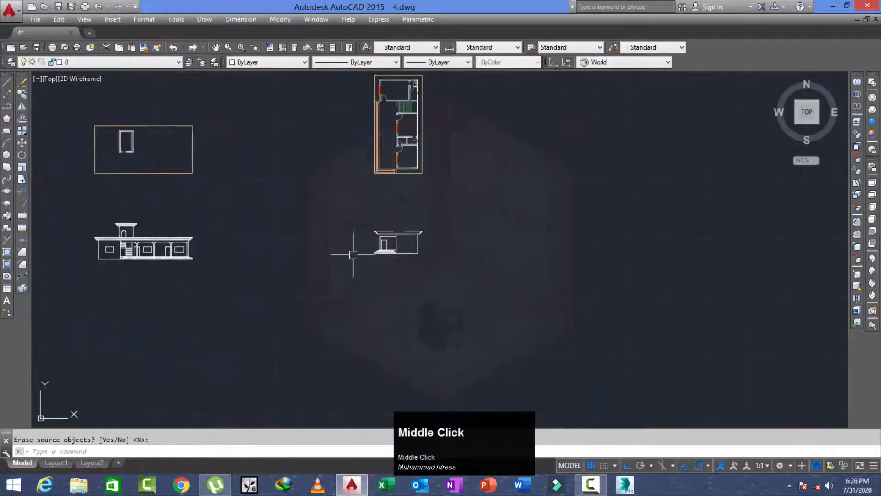
Copy the roof plan with the stair room horizontally to the free space beside the rotated floor plan
key("Escape")
scroll(118, 176, "up", 1)
key("Return")
scroll(192, 198, "down", 3)
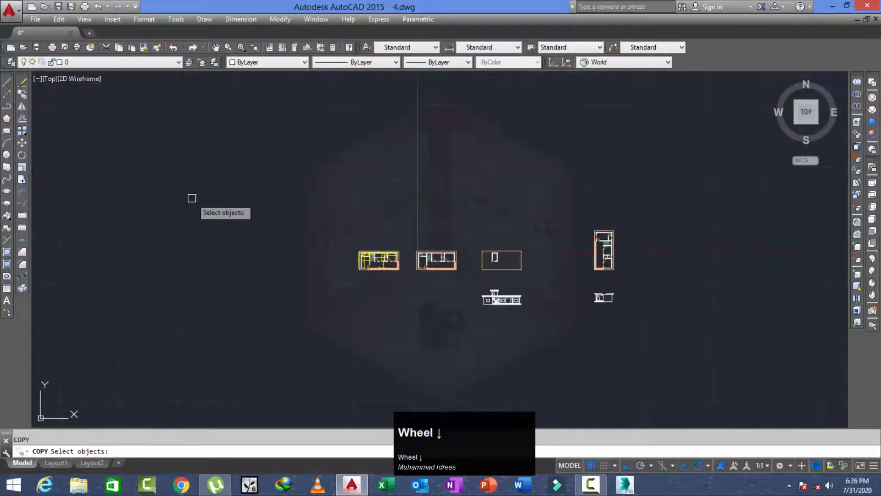
scroll(463, 257, "up", 2)
middle_click_drag(466, 266, 285, 249)
scroll(349, 229, "up", 2)
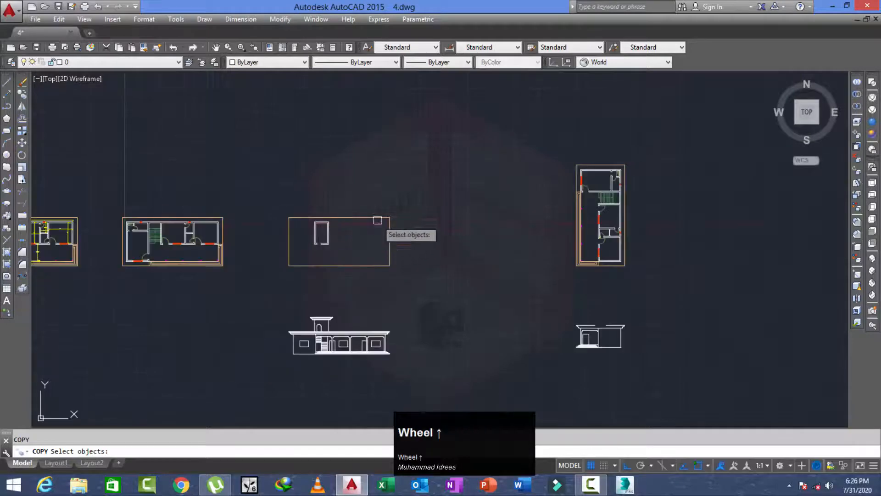
left_click(414, 200)
left_click(271, 269)
key("Return")
left_click(292, 284)
scroll(541, 284, "down", 2)
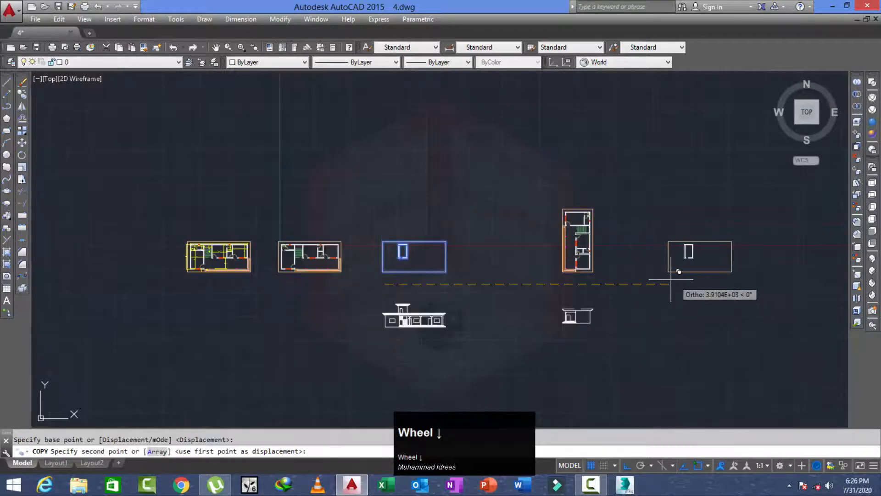
left_click(610, 274)
key("Escape")
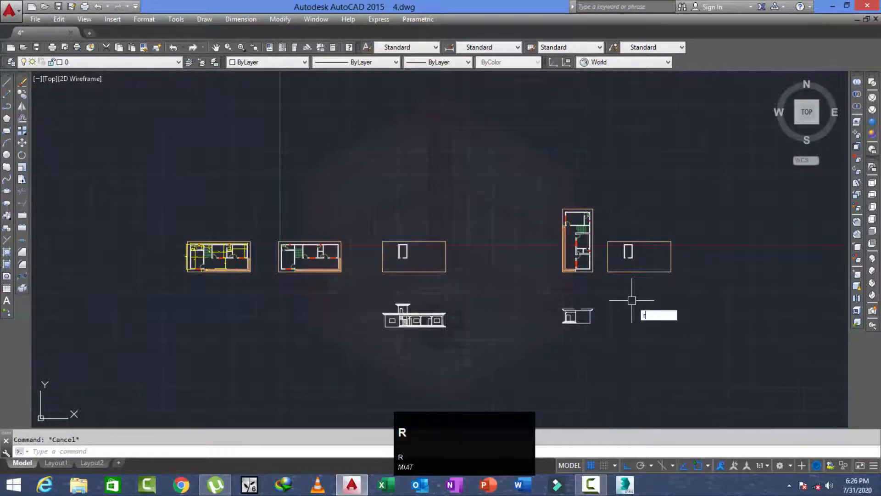
Rotate the copied roof plan a quarter turn clockwise to match the orientation of the rotated floor plan
scroll(678, 219, "up", 2)
left_click(675, 213)
left_click(427, 356)
right_click(590, 353)
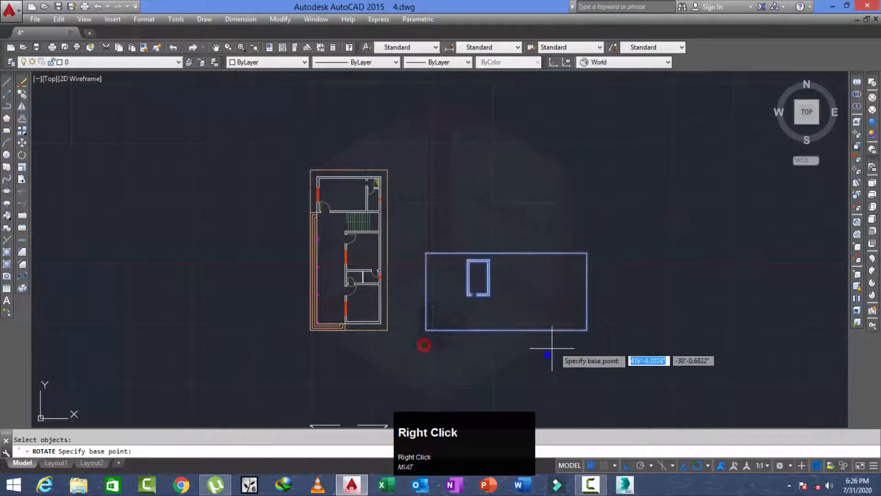
left_click(576, 328)
mouse_move(575, 354)
middle_mouse_down()
mouse_move(508, 274)
mouse_move(453, 255)
mouse_move(448, 264)
middle_mouse_up()
key("Escape")
Move the rotated roof plan horizontally closer to the rotated floor plan
type("m")
key("space")
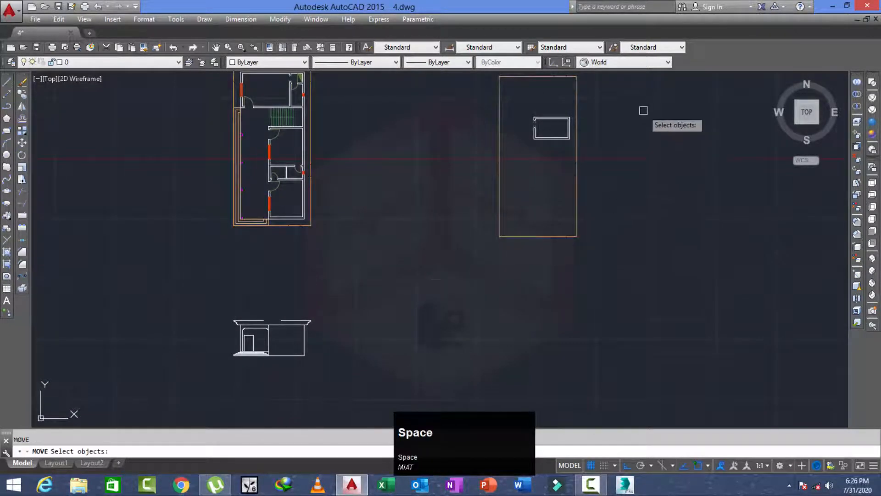
middle_click_drag(608, 144, 551, 183)
left_click(545, 111)
left_click(415, 311)
key("space")
left_click(623, 333)
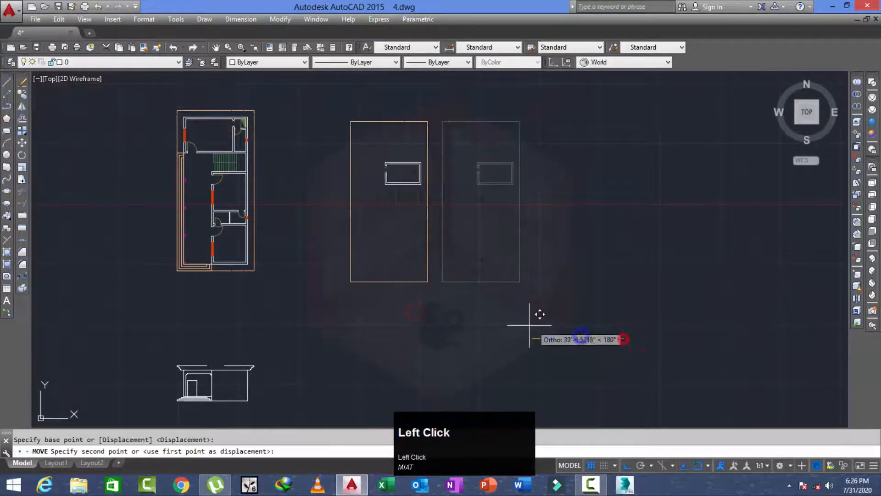
left_click(480, 321)
middle_click(396, 330)
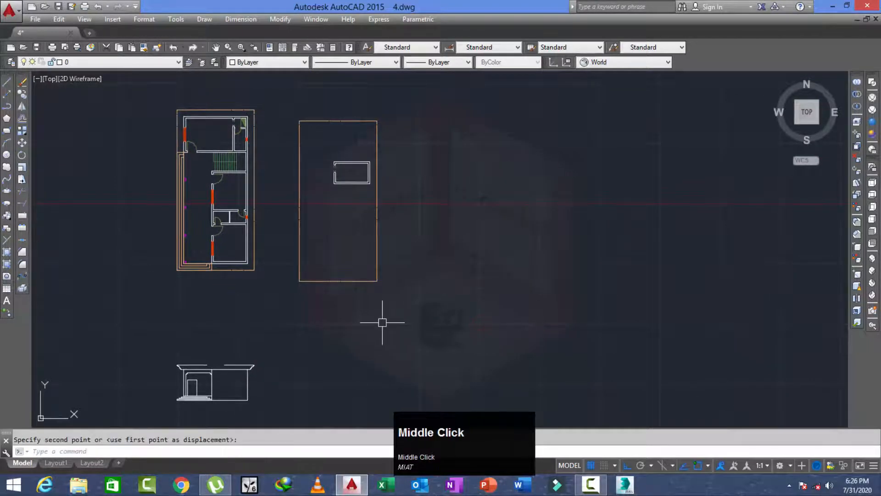
Move the rotated roof plan straight up to about the same level as the neighbouring floor plan
key("Escape")
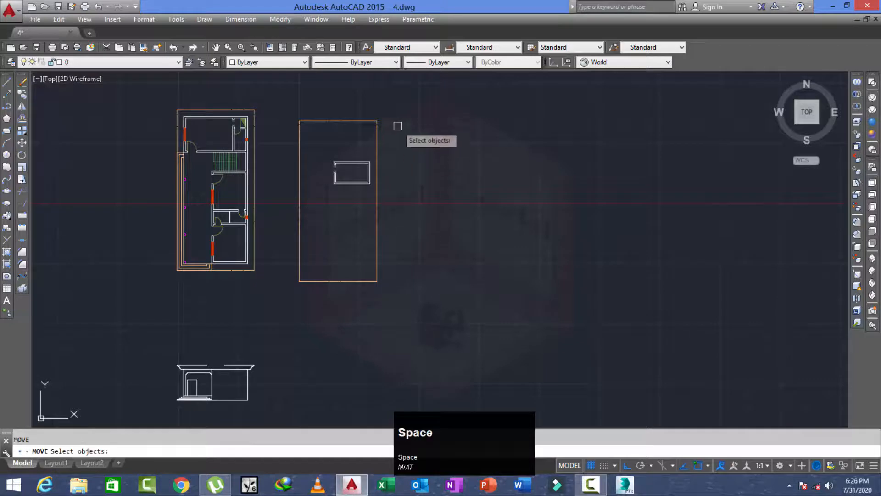
left_click(402, 109)
left_click(294, 310)
left_click(409, 103)
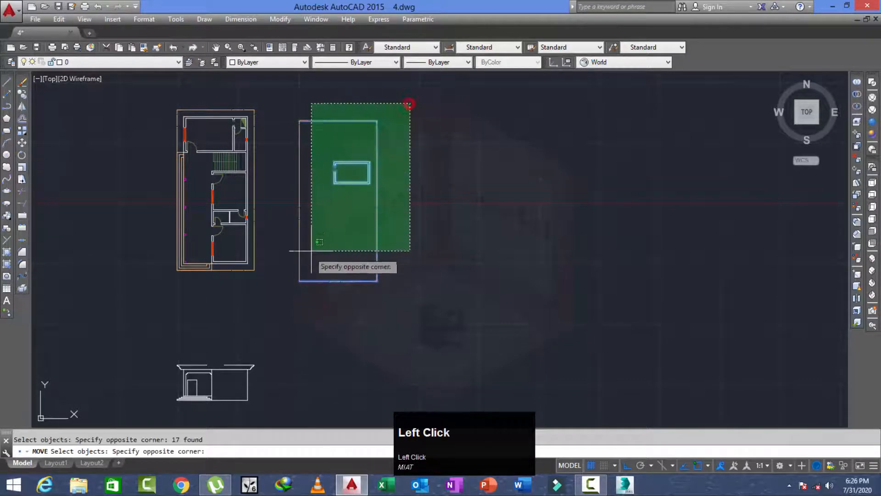
left_click(287, 308)
left_click(553, 308)
left_click(547, 295)
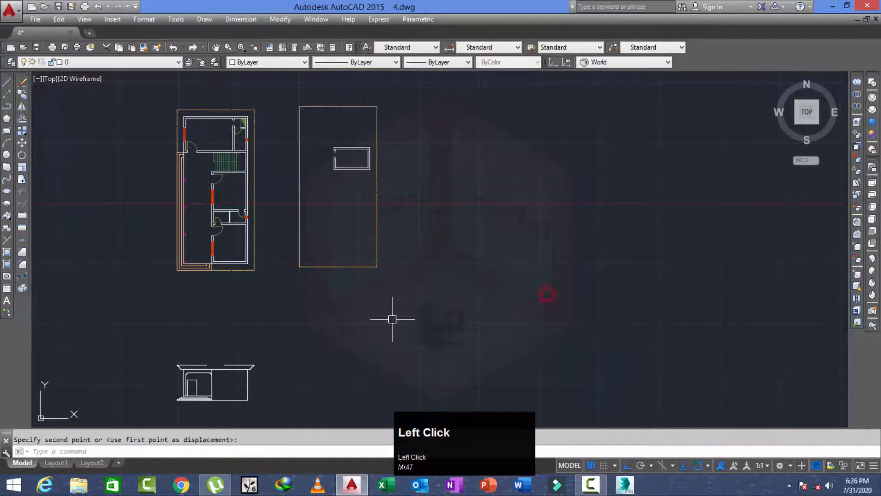
Draw a vertical guide line downward from the rotated roof plan's lower right corner
middle_click_drag(390, 320, 390, 317)
type("l")
key("space")
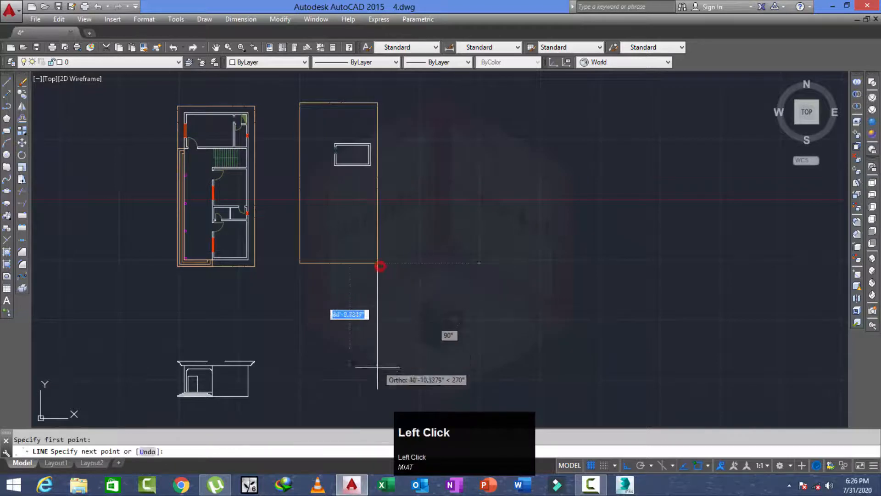
middle_click_drag(374, 399, 362, 316)
left_click(373, 329)
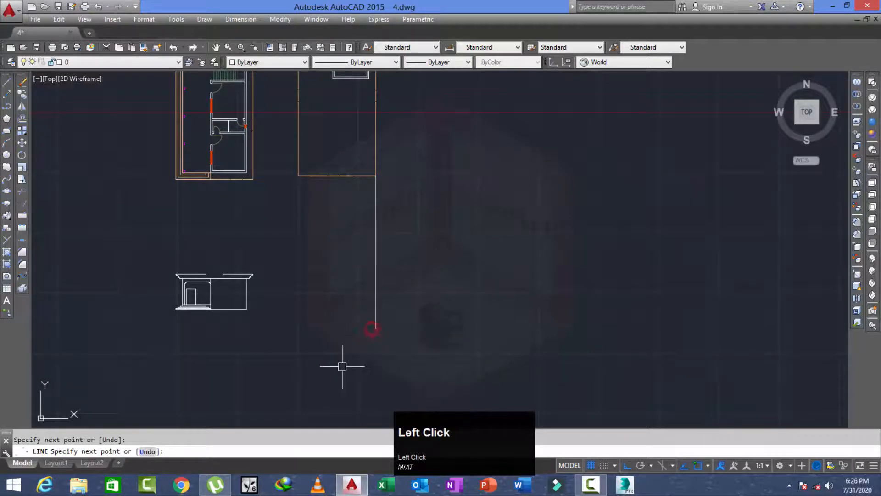
Move the whole side elevation so its right cornice tip meets the lower end of the guide line
left_click(274, 248)
left_click(132, 342)
right_click(181, 337)
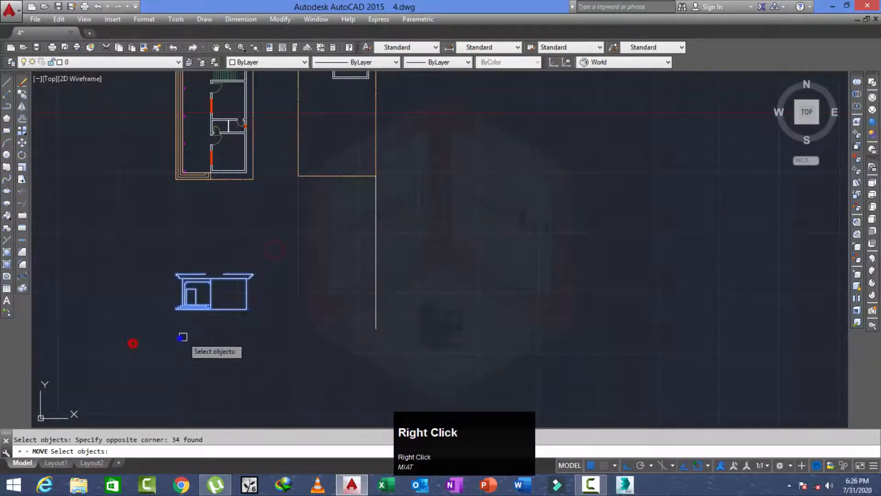
scroll(256, 289, "up", 6)
left_click(265, 246)
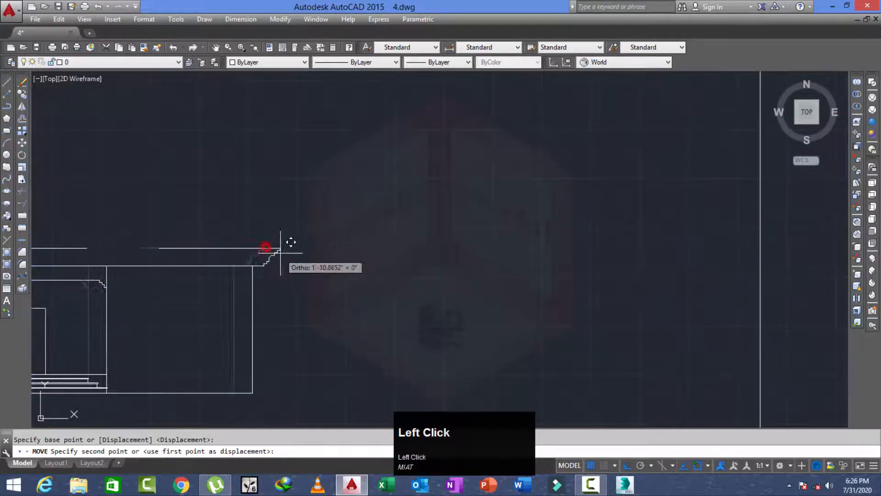
scroll(452, 325, "down", 5)
left_click(468, 338)
middle_click_drag(454, 336, 454, 324)
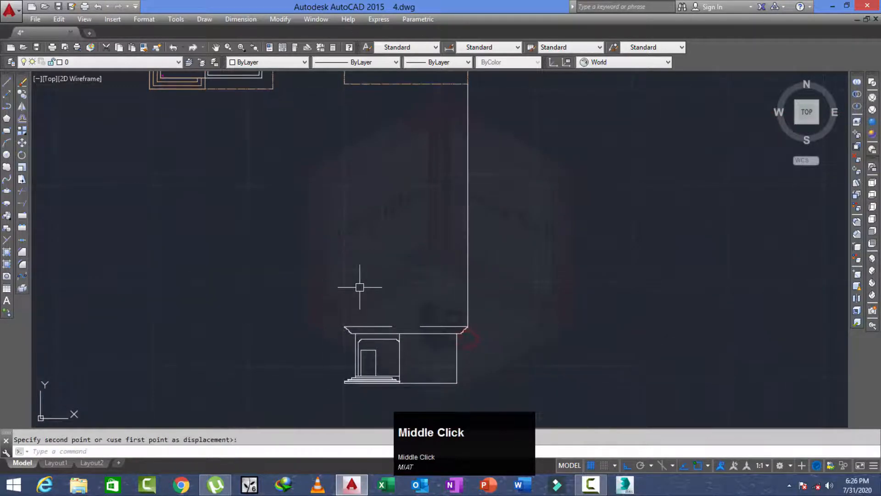
scroll(358, 287, "down", 2)
key("Escape")
Project vertical rays down from the stair room's two lower outer corners through the side elevation
scroll(386, 313, "down", 2)
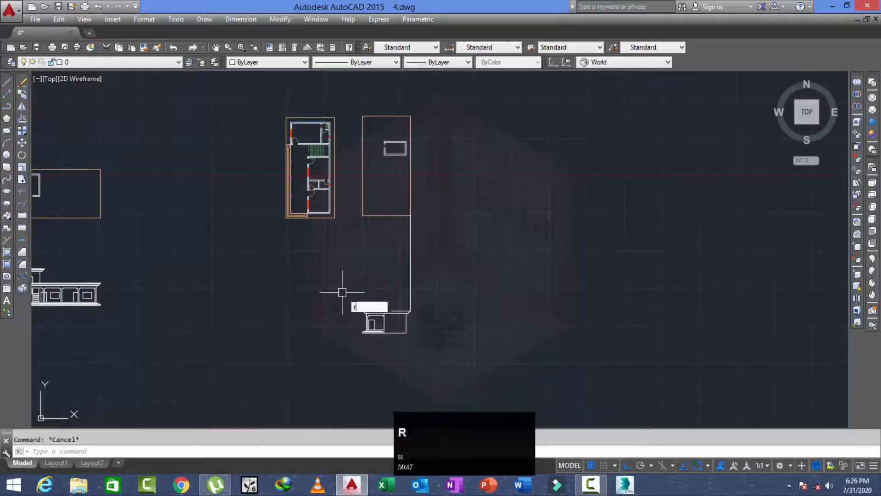
key("space")
middle_click_drag(353, 256, 363, 236)
scroll(393, 163, "up", 3)
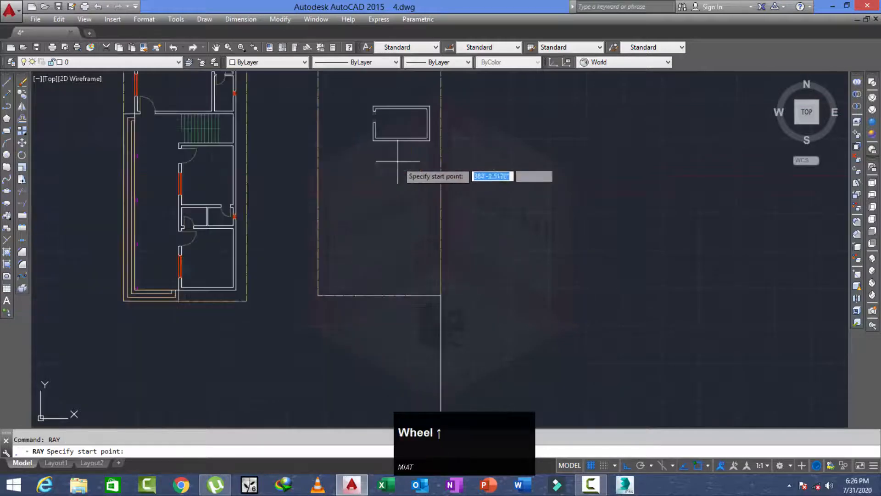
left_click(430, 140)
left_click(415, 179)
right_click(415, 179)
key("space")
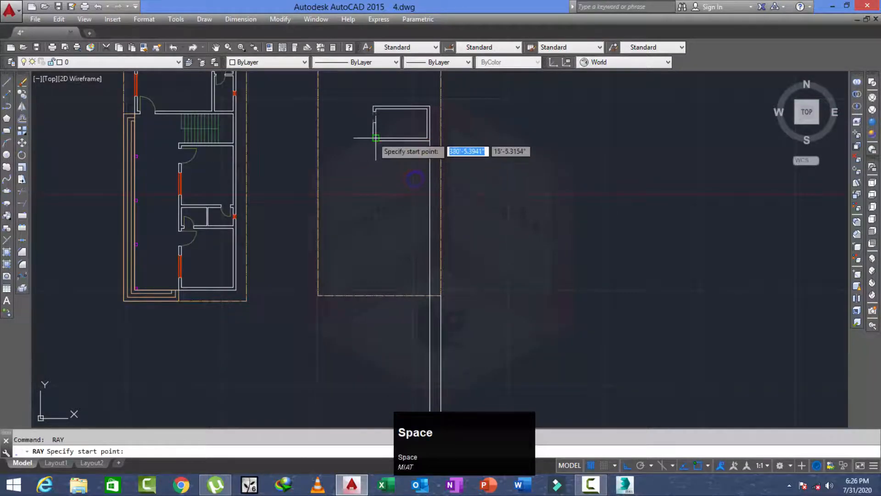
left_click(373, 140)
middle_click(348, 220)
Offset the side elevation's lower cornice line 10' upward to set the top of the stair room
scroll(355, 268, "up", 5)
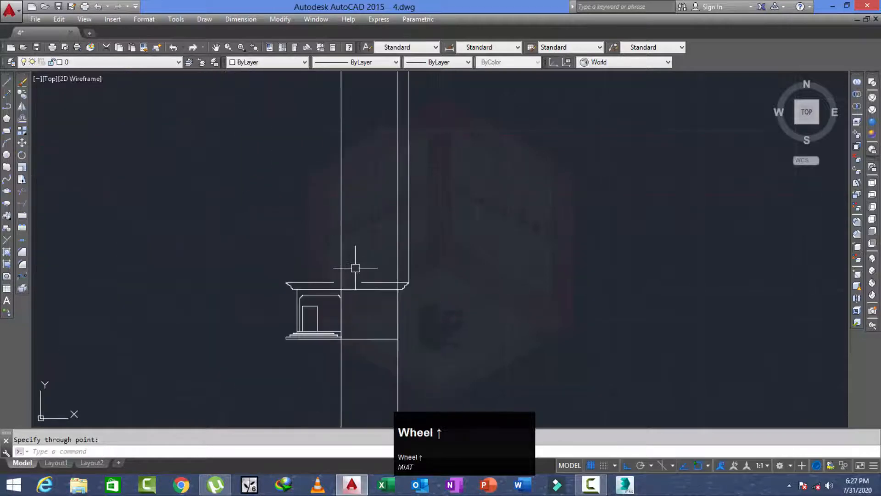
scroll(362, 295, "up", 4)
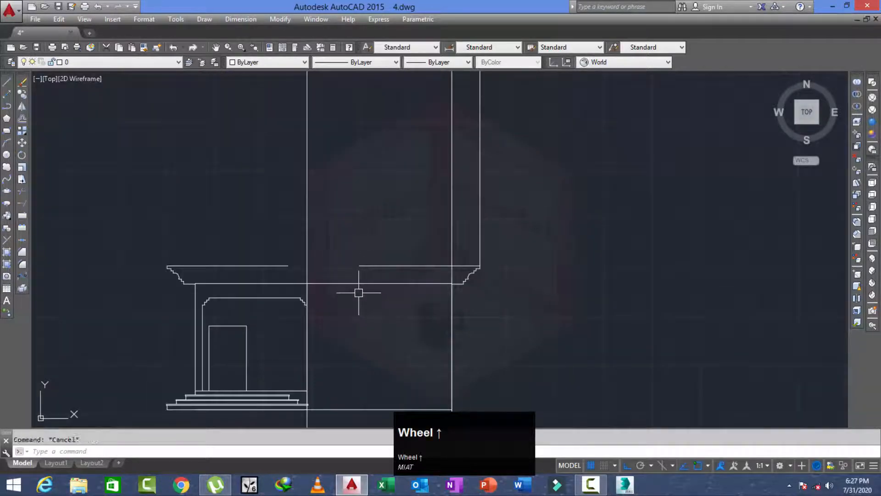
key("space")
type("10")
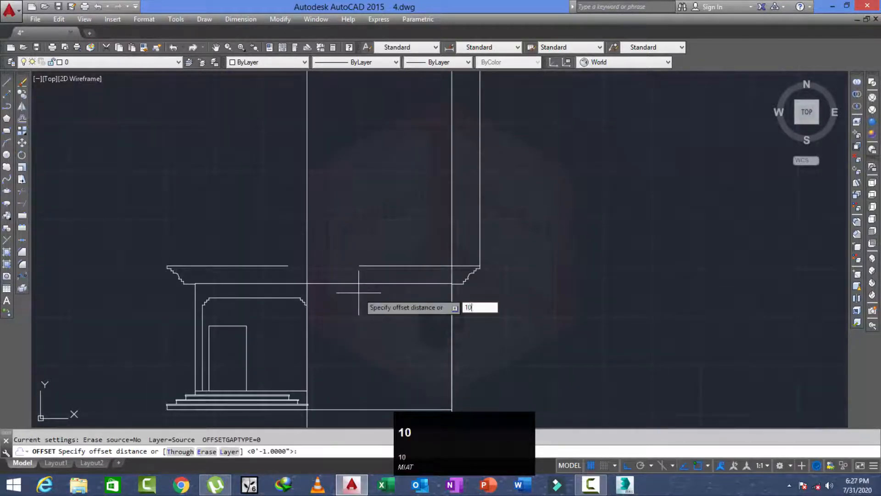
left_click(364, 285)
left_click(368, 192)
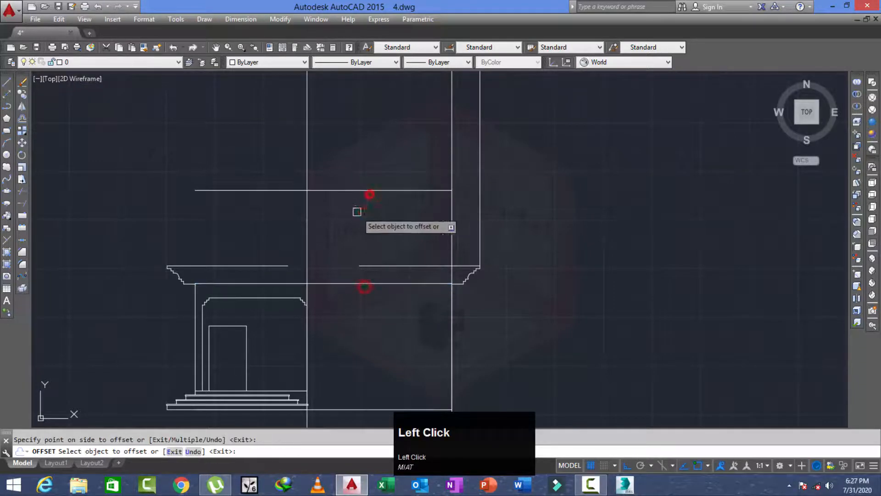
key("Escape")
Trim the two stair room rays above the new top line
type("tr")
key("space")
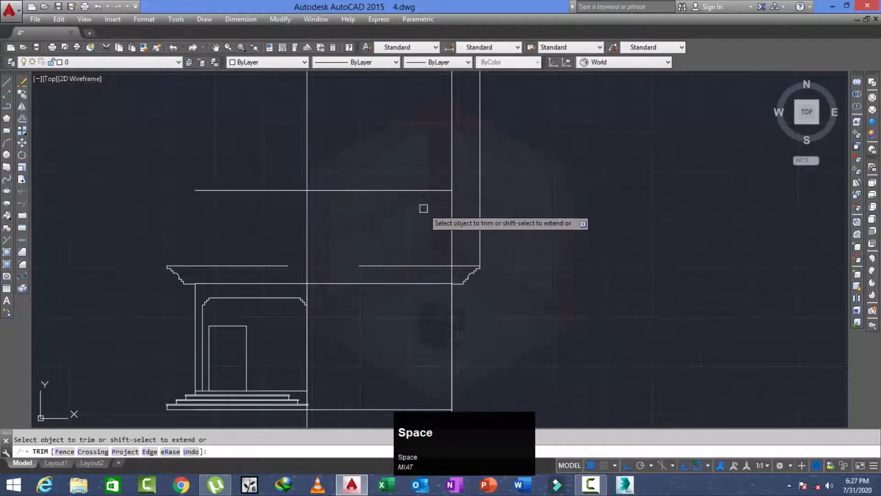
left_click(455, 167)
left_click(291, 163)
left_click(307, 163)
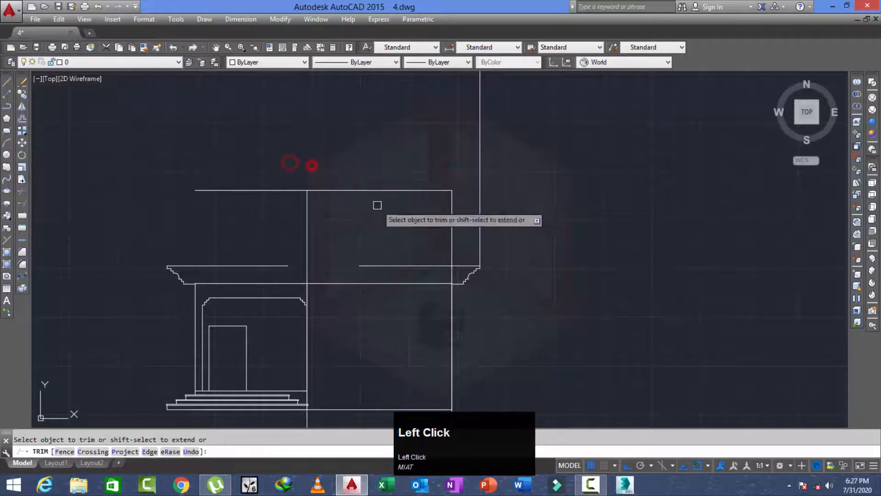
Erase the vertical guide line above the main cornice's right tip
left_click(477, 205)
key("Escape")
left_click(489, 202)
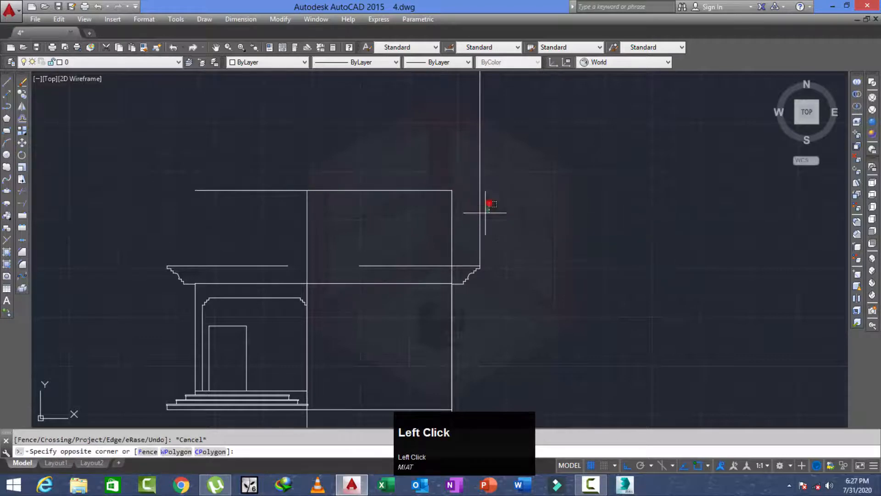
left_click(478, 229)
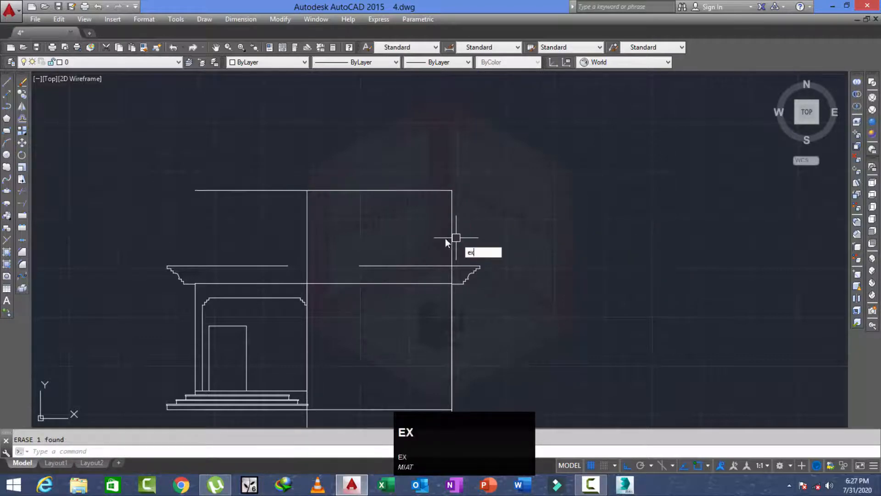
Extend the main cornice's two upper line segments to close the gap between them
key("space")
key("space")
key("Escape")
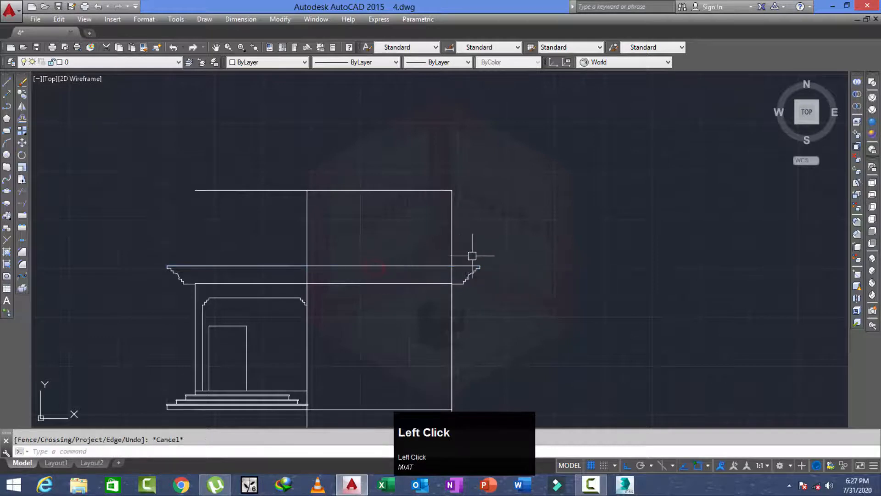
Trim the two vertical wall lines where they cross the main cornice band
scroll(473, 253, "up", 2)
key("space")
key("space")
scroll(443, 281, "up", 2)
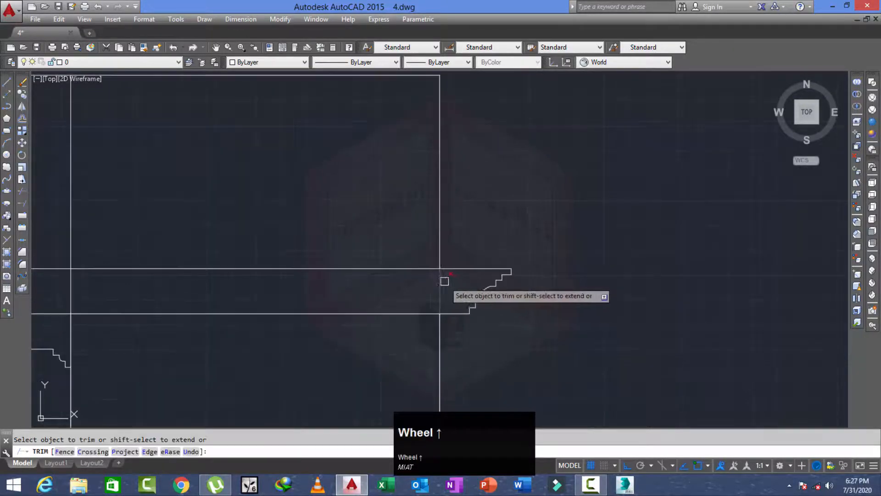
left_click(447, 281)
left_click(318, 288)
left_click(61, 288)
left_click(118, 287)
scroll(183, 269, "down", 3)
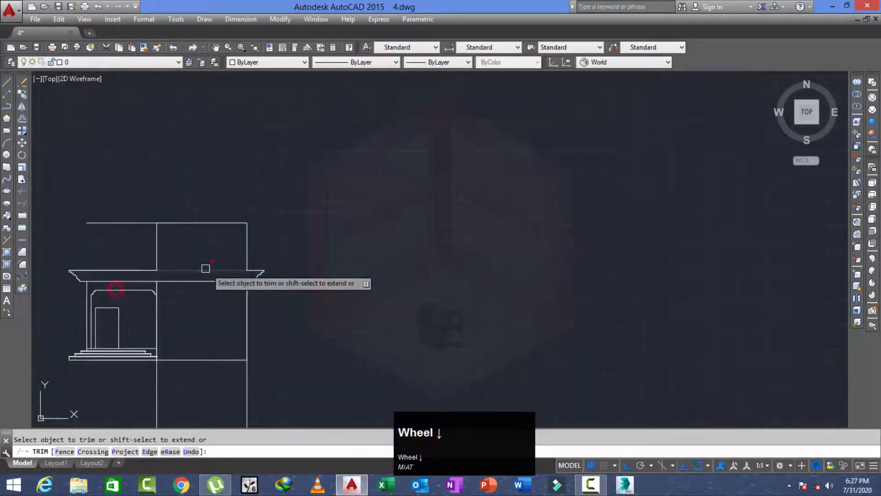
key("Escape")
Trim off the part of the stair room's top line that overhangs its left wall
scroll(129, 238, "up", 2)
left_click(153, 191)
left_click(130, 212)
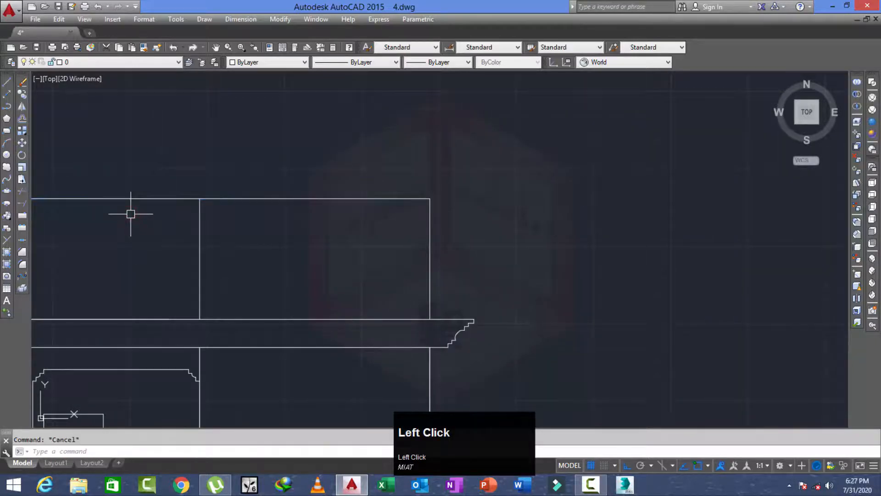
left_click(151, 195)
scroll(173, 225, "down", 3)
scroll(145, 244, "up", 1)
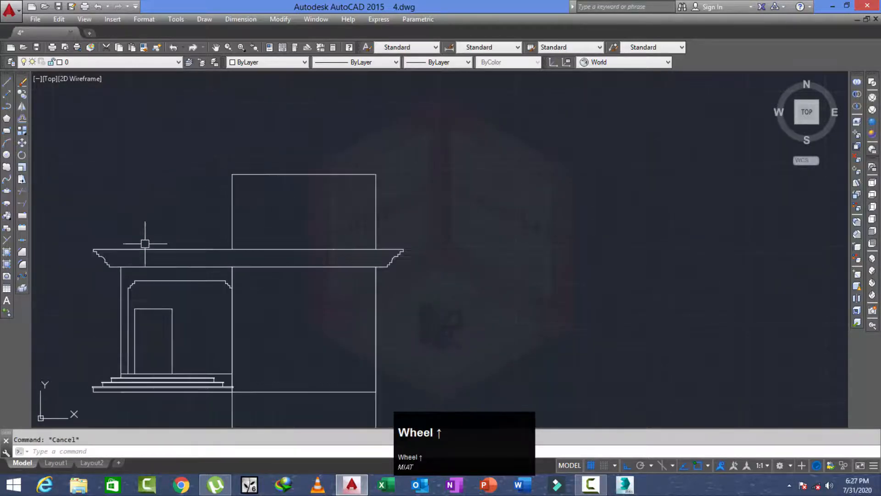
Remove the parts of the two wall lines that run below the side elevation's base line
middle_click_drag(383, 418, 370, 305)
left_click(387, 321)
left_click(202, 366)
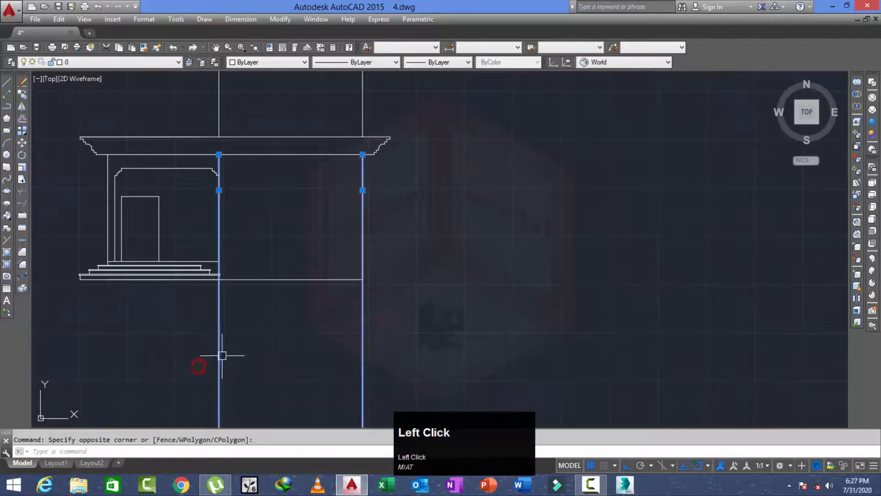
scroll(223, 311, "down", 2)
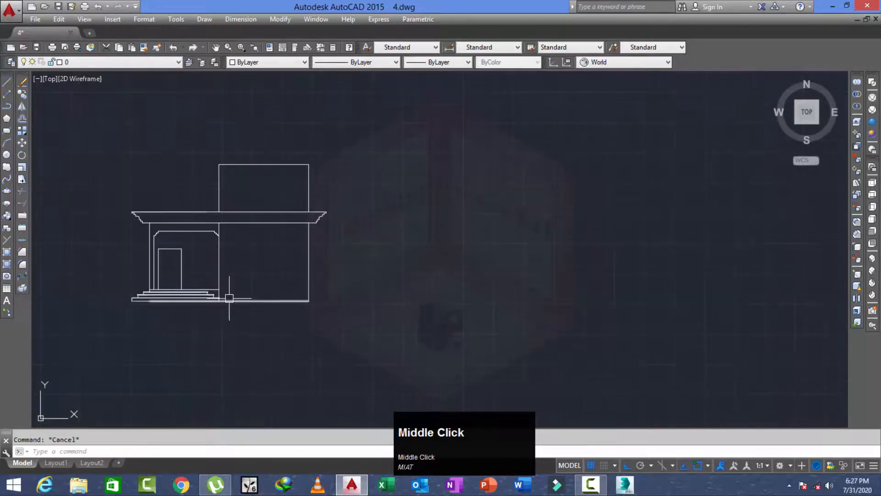
Copy the main cornice's left profile from the veranda's upper left corner to the stair room's upper left corner
key("space")
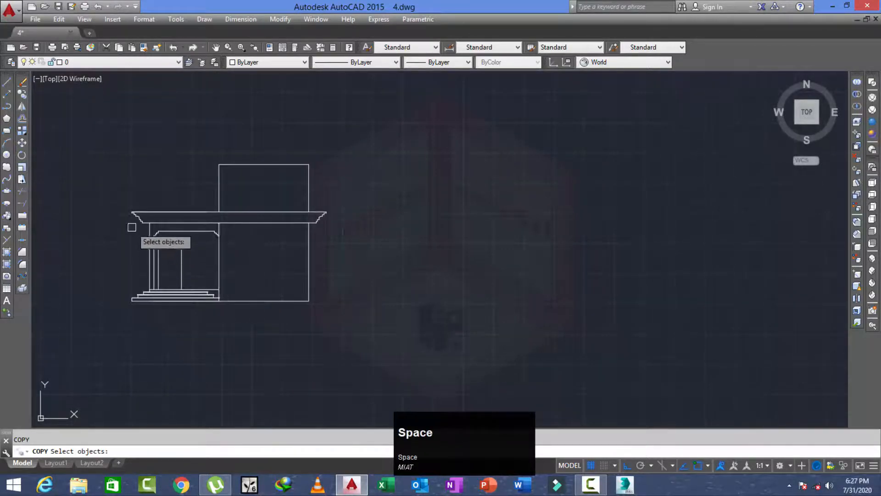
scroll(132, 227, "up", 4)
left_click(142, 223)
right_click(147, 231)
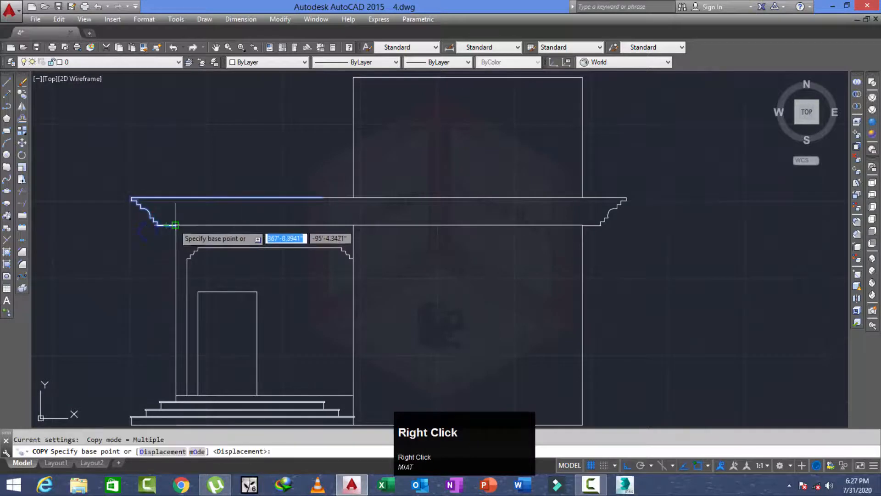
scroll(174, 227, "up", 2)
left_click(173, 228)
scroll(249, 197, "down", 3)
middle_click_drag(305, 133, 246, 189)
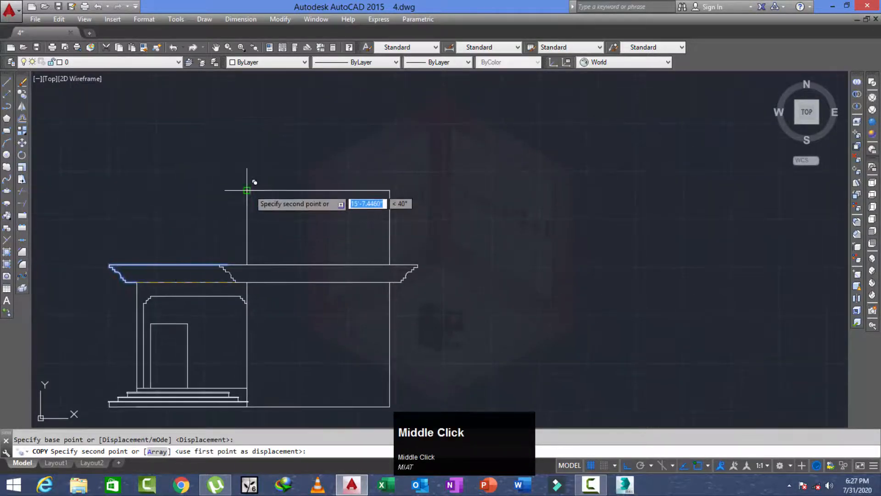
left_click(249, 188)
key("Escape")
Mirror the copied cornice profile about the stair room's vertical centre line, keeping the original
scroll(253, 218, "up", 2)
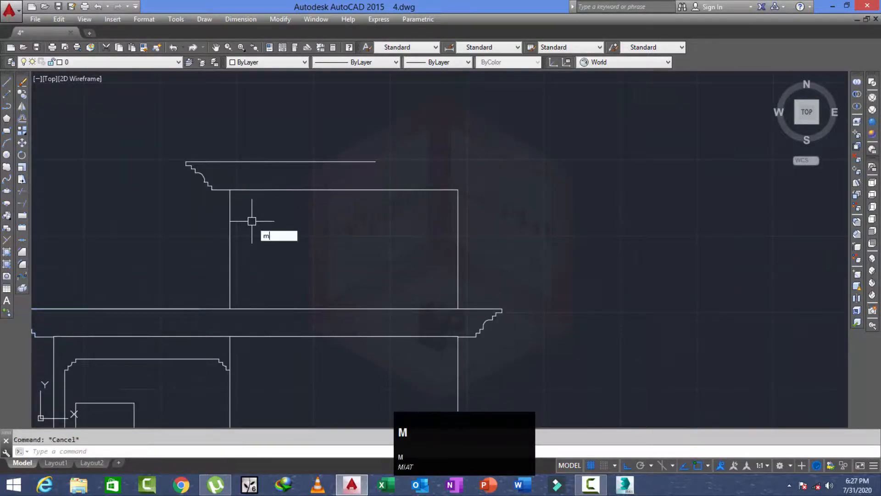
left_click(252, 171)
right_click(296, 169)
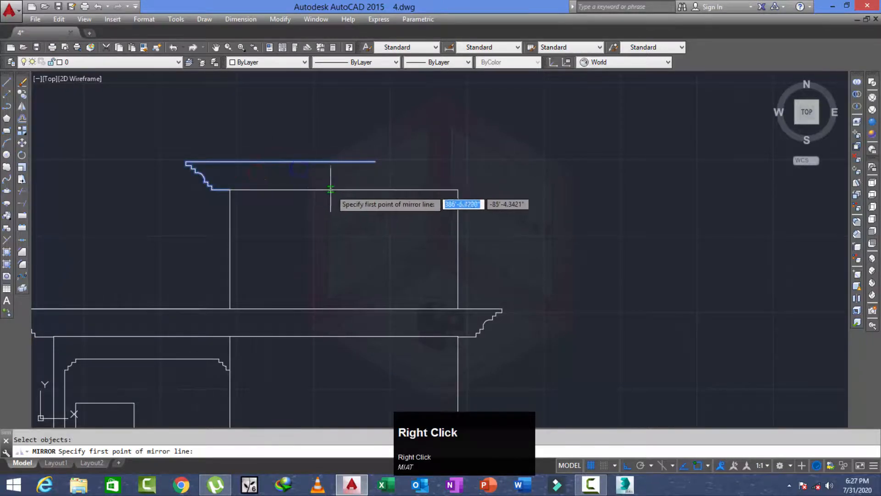
left_click(334, 115)
right_click(335, 116)
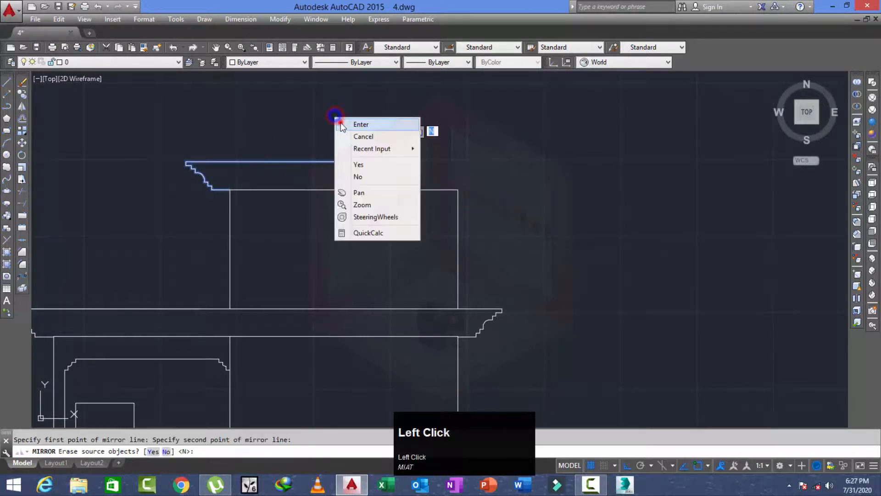
left_click(340, 123)
scroll(325, 135, "down", 2)
scroll(306, 176, "up", 1)
key("Escape")
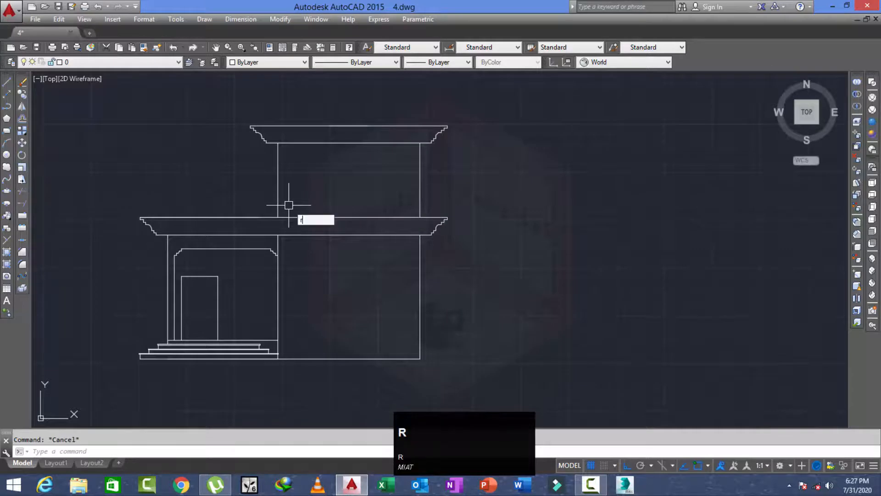
Project horizontal rays rightward from the stair room cornice's two upper step corners and the top of its curve
key("space")
scroll(266, 123, "up", 3)
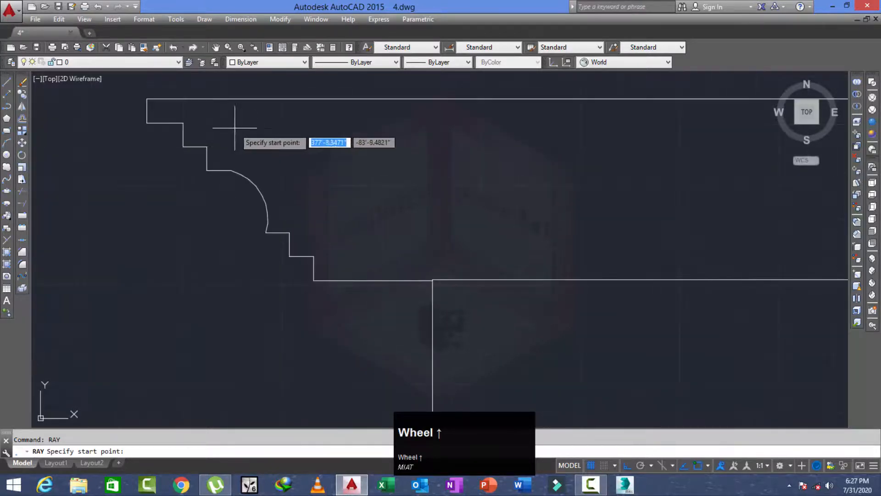
left_click(182, 123)
left_click(241, 129)
key("space")
key("space")
left_click(207, 147)
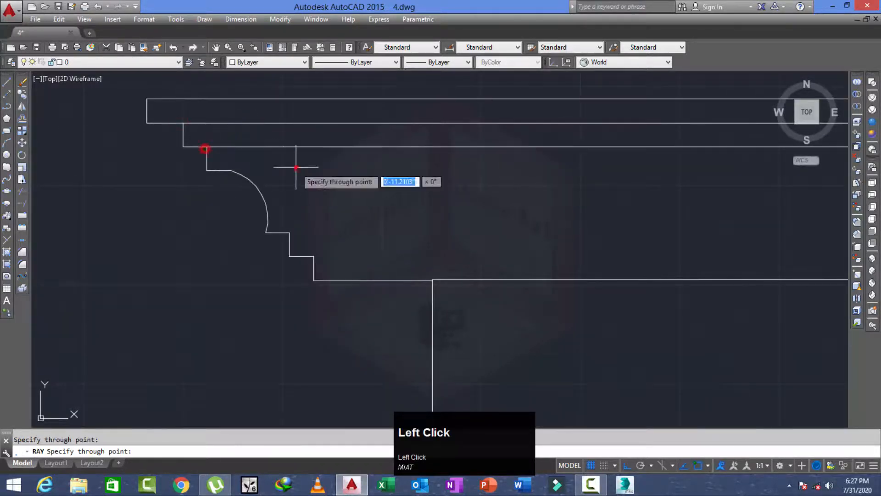
left_click(296, 167)
key("space")
key("space")
left_click(230, 170)
left_click(295, 222)
right_click(295, 222)
Project horizontal rays rightward from the two step corners below the curve of the stair room cornice
key("space")
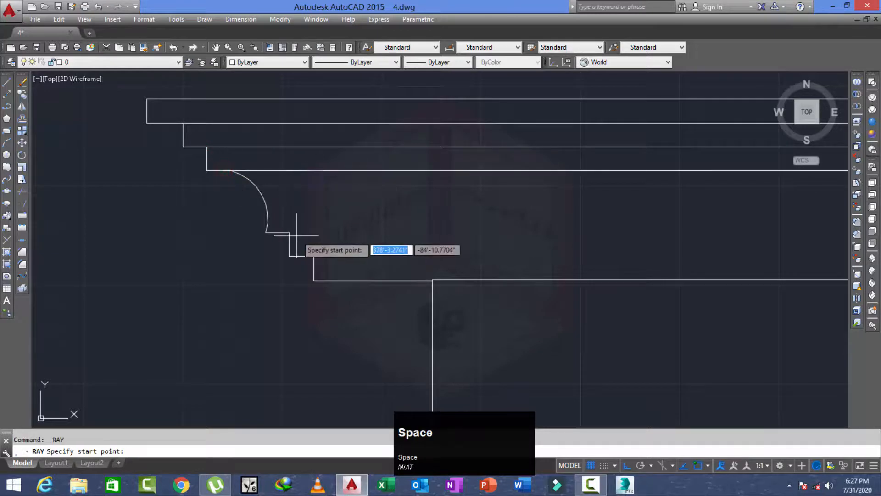
left_click(378, 240)
right_click(377, 240)
key("space")
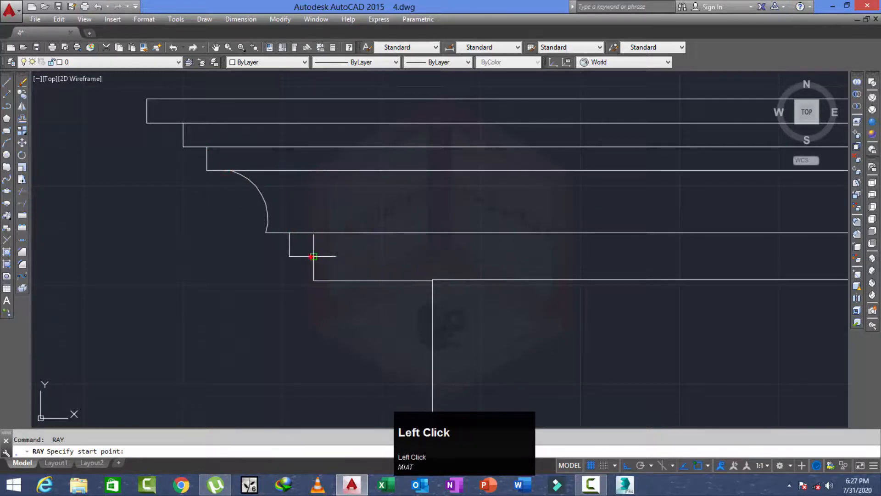
right_click(367, 242)
Project horizontal rays rightward from the main cornice's two upper step corners and the top of its curve
scroll(367, 241, "down", 3)
middle_click_drag(441, 322, 282, 217)
scroll(282, 217, "down", 2)
scroll(138, 277, "up", 4)
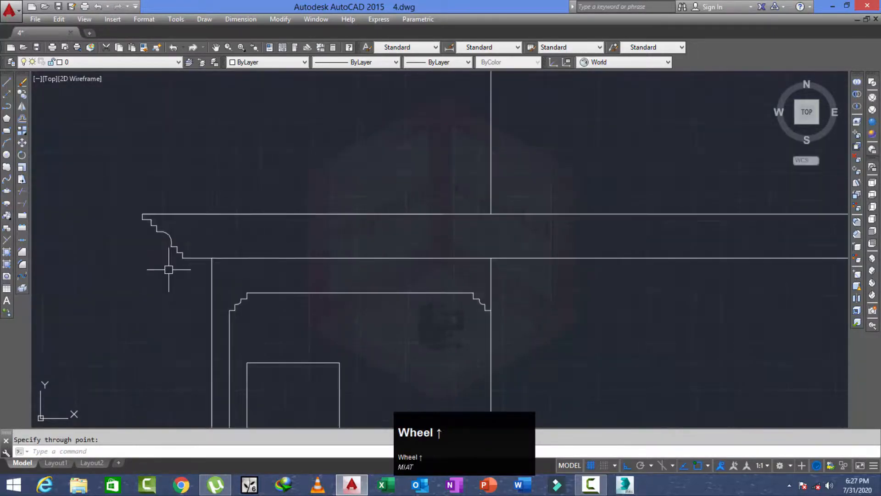
scroll(164, 209, "up", 3)
key("space")
middle_click_drag(164, 210, 173, 287)
scroll(173, 287, "down", 1)
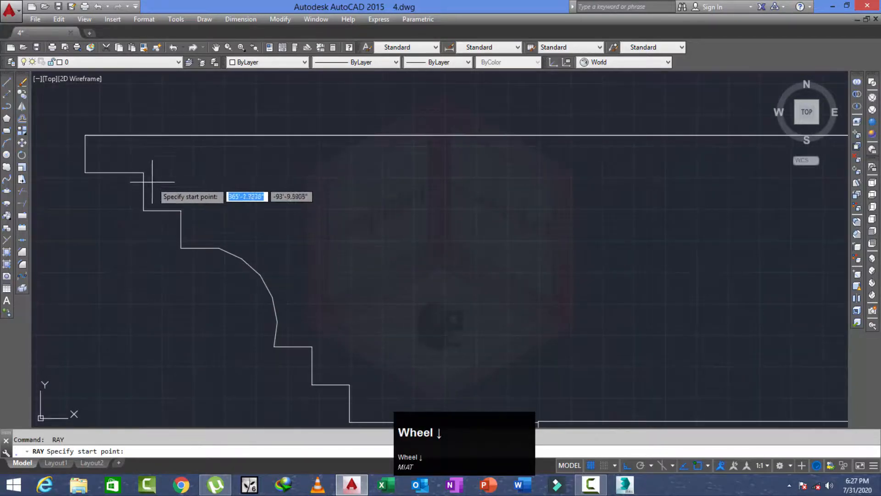
left_click(141, 172)
left_click(181, 211)
left_click(254, 229)
right_click(253, 228)
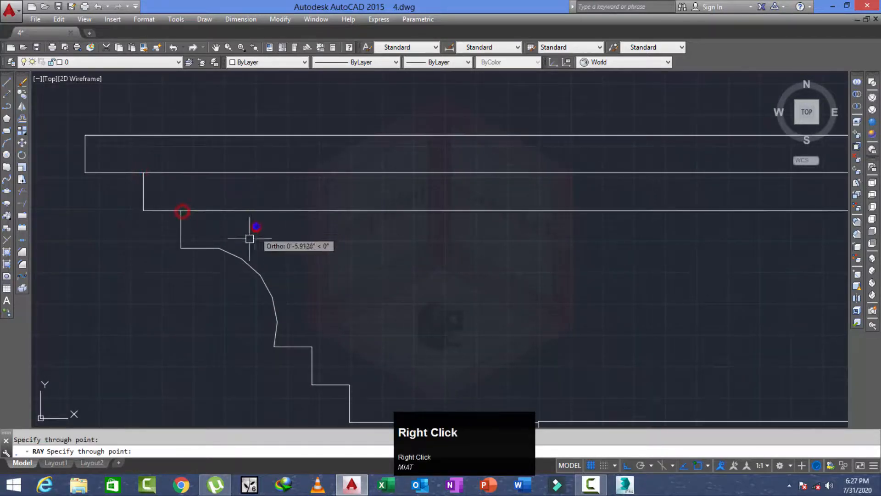
key("space")
left_click(354, 271)
right_click(353, 271)
Project horizontal rays rightward from the two step corners below the curve of the main cornice
middle_click_drag(362, 340, 262, 222)
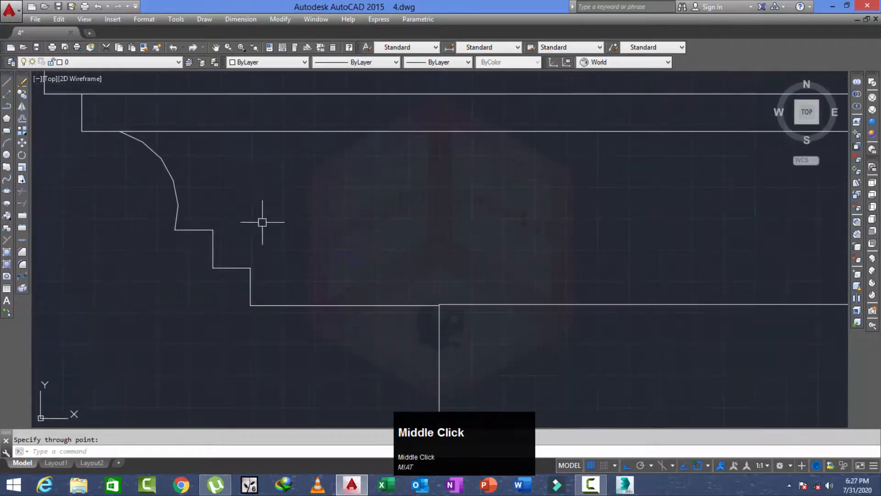
left_click(325, 265)
right_click(324, 265)
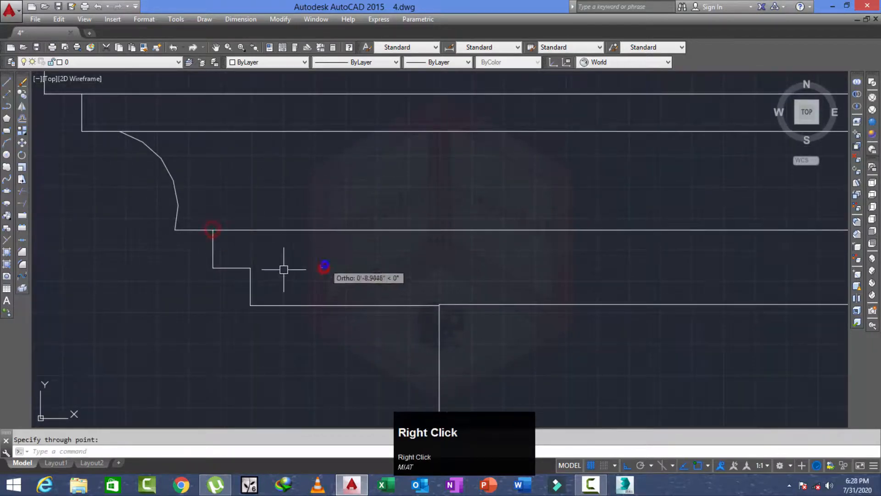
left_click(253, 268)
scroll(309, 267, "down", 5)
key("Escape")
Trim all horizontal rays that run past the right ends of the stair room and main cornices
scroll(383, 260, "up", 1)
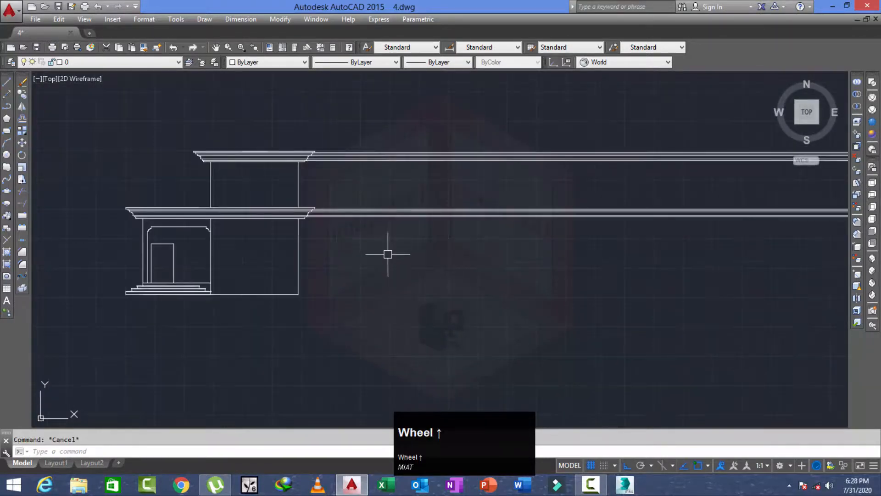
key("space")
key("space")
left_click(393, 118)
left_click(385, 216)
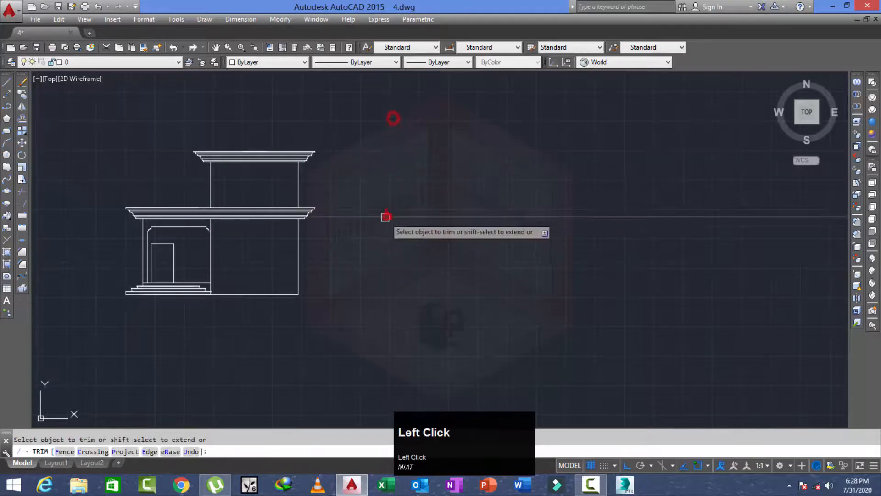
scroll(379, 211, "down", 2)
left_click(385, 188)
left_click(375, 239)
scroll(363, 239, "down", 1)
key("Escape")
Move the horizontal roof plan with the stair room outline sideways to sit close beside the horizontal floor plan
middle_click_drag(223, 259, 433, 293)
middle_click_drag(330, 263, 404, 274)
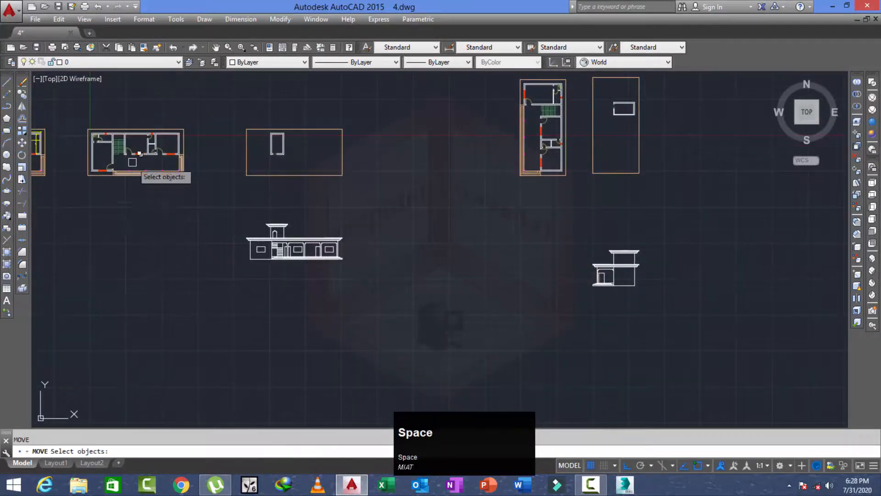
left_click(381, 112)
left_click(208, 182)
key("space")
left_click(384, 199)
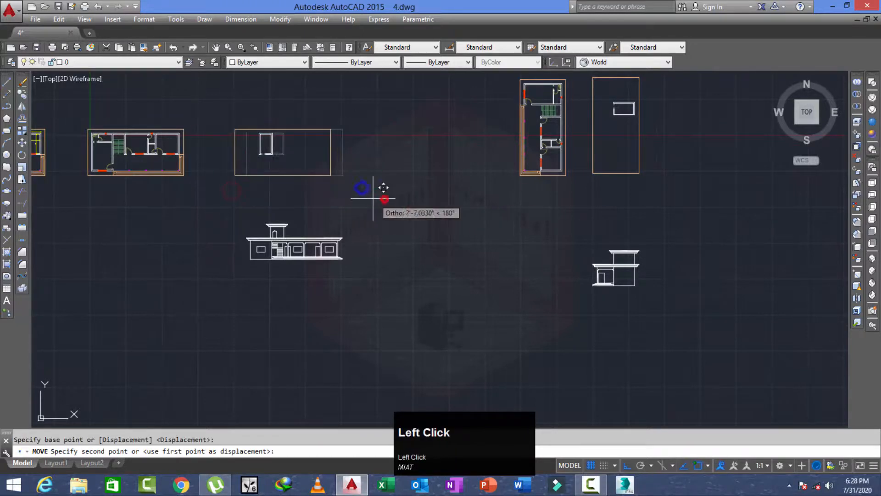
middle_click_drag(358, 222, 357, 221)
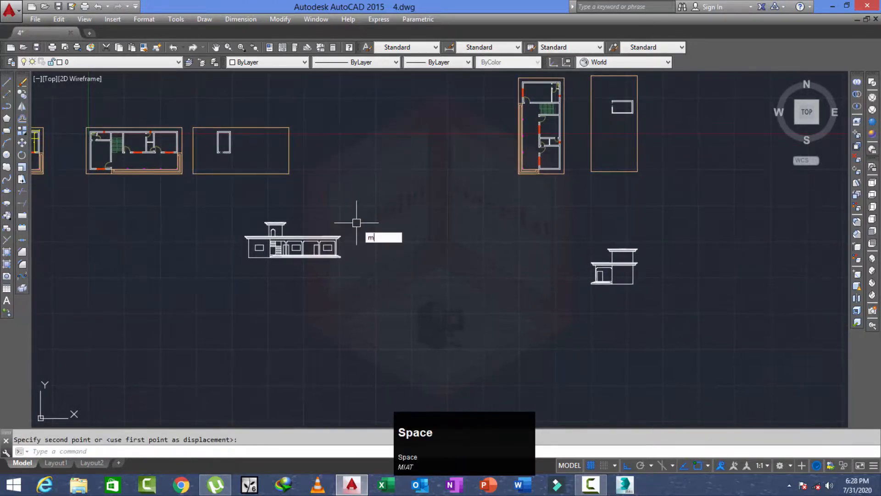
Move the front elevation with Ortho mode off to sit just beneath the horizontal floor and roof plans
type("m")
key("space")
scroll(363, 220, "up", 2)
left_click(395, 202)
left_click(118, 310)
key("space")
left_click(480, 278)
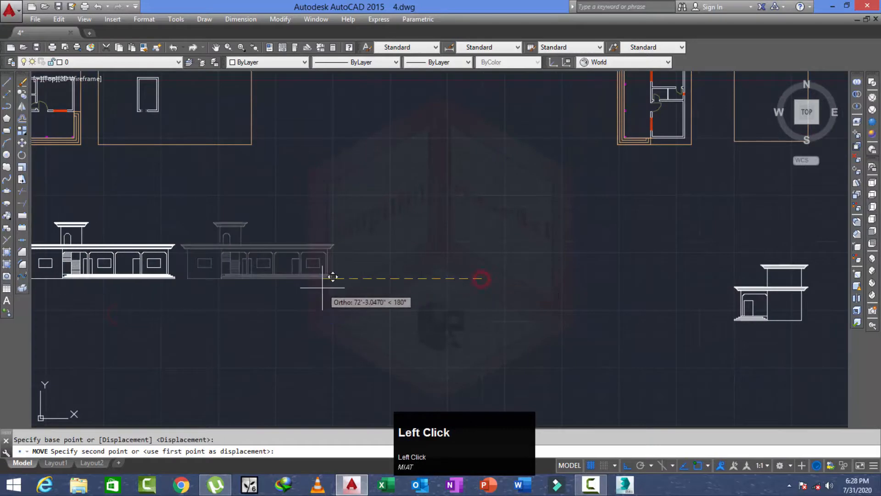
key("F8")
middle_click_drag(305, 281, 422, 240)
left_click(422, 236)
scroll(380, 242, "down", 3)
middle_click_drag(472, 254, 438, 262)
Move the vertical floor plan and its roof plan together to sit beside the horizontal roof plan
key("space")
middle_click_drag(597, 153, 524, 183)
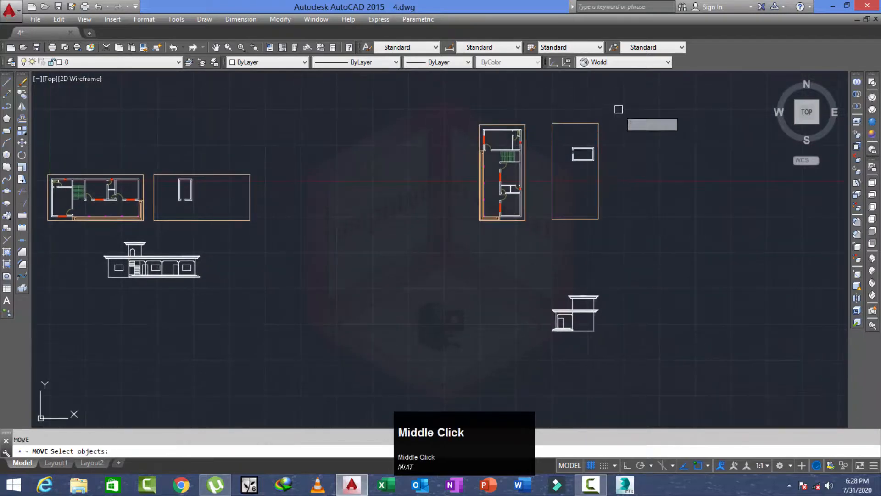
left_click(629, 104)
left_click(451, 249)
right_click(642, 234)
left_click(648, 236)
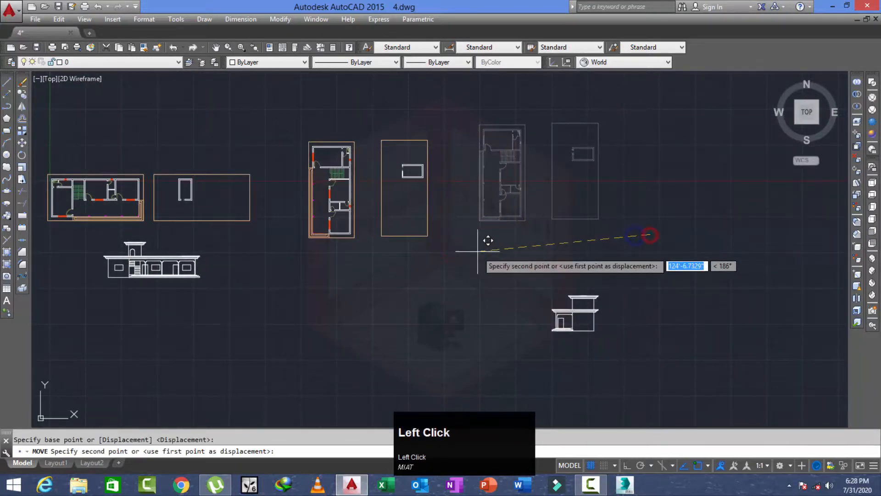
left_click(439, 250)
Move the side elevation to sit just beneath the vertical floor plan, roughly level with the front elevation
middle_click(457, 289)
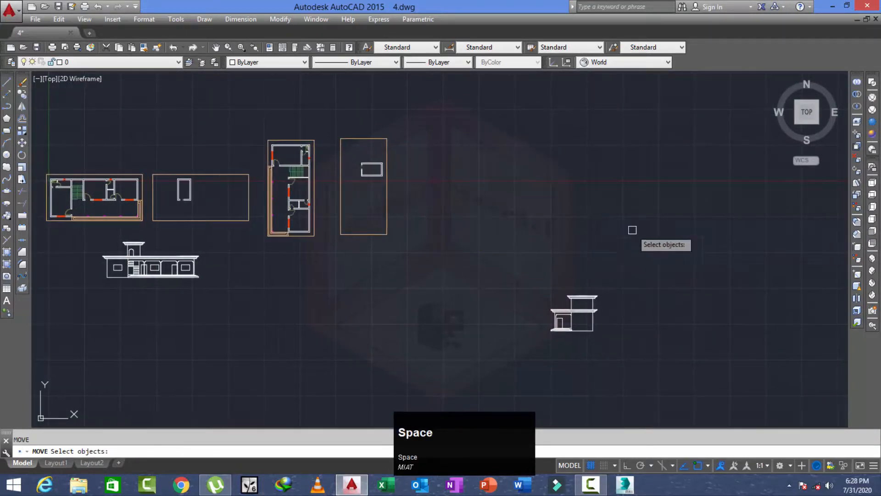
left_click(661, 255)
left_click(519, 352)
right_click(625, 350)
left_click(630, 351)
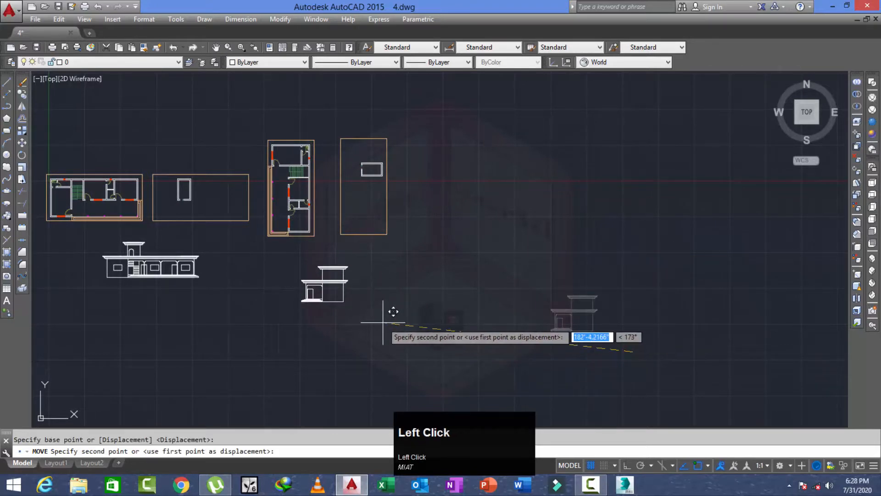
left_click(362, 309)
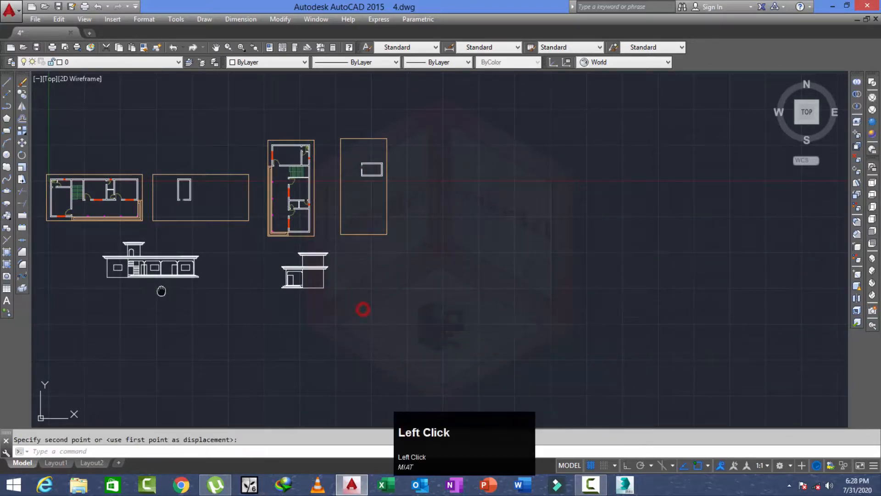
middle_click_drag(161, 290, 297, 322)
scroll(195, 289, "up", 2)
middle_click_drag(408, 308, 398, 311)
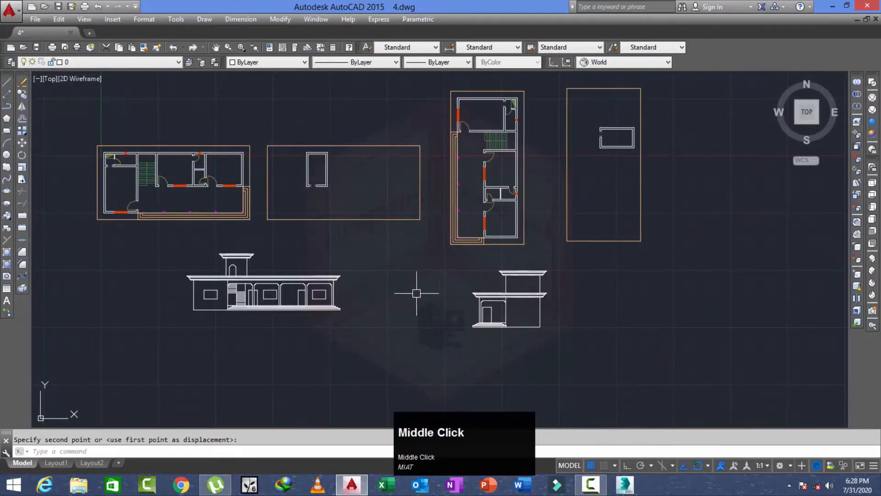